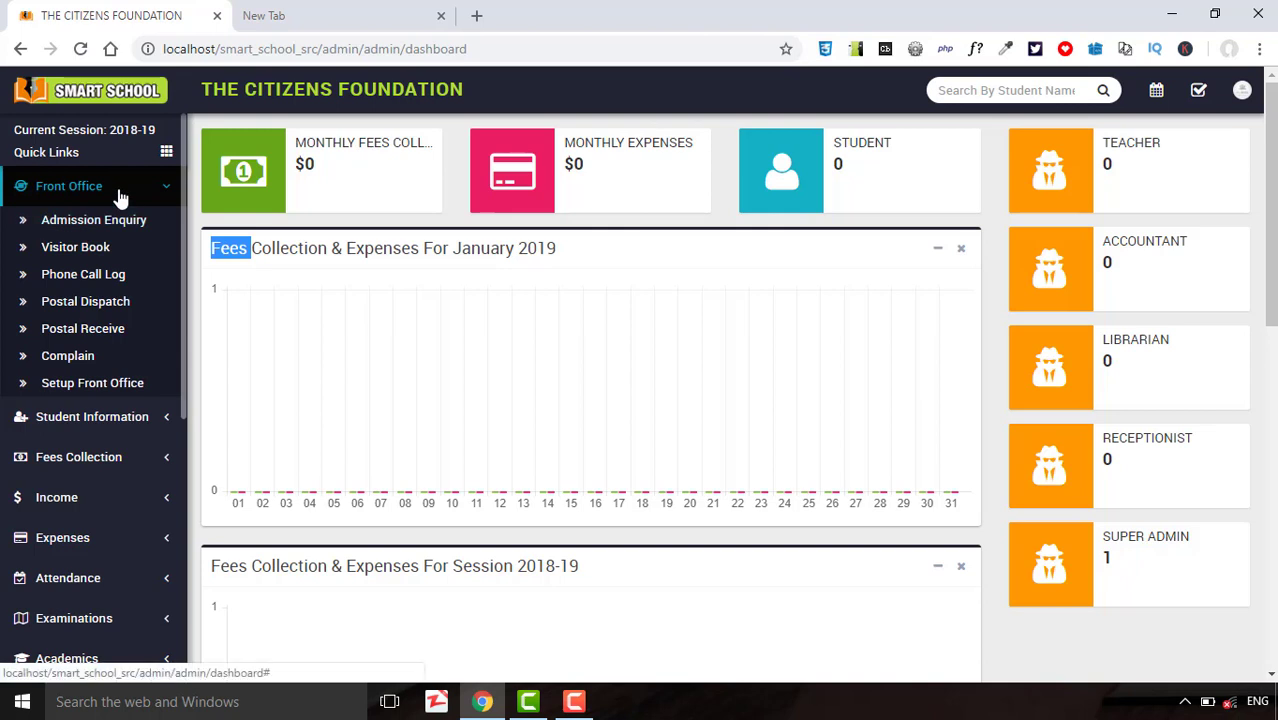
Collapse and re-expand the Front Office menu in the sidebar.
left_click(118, 193)
left_click(118, 190)
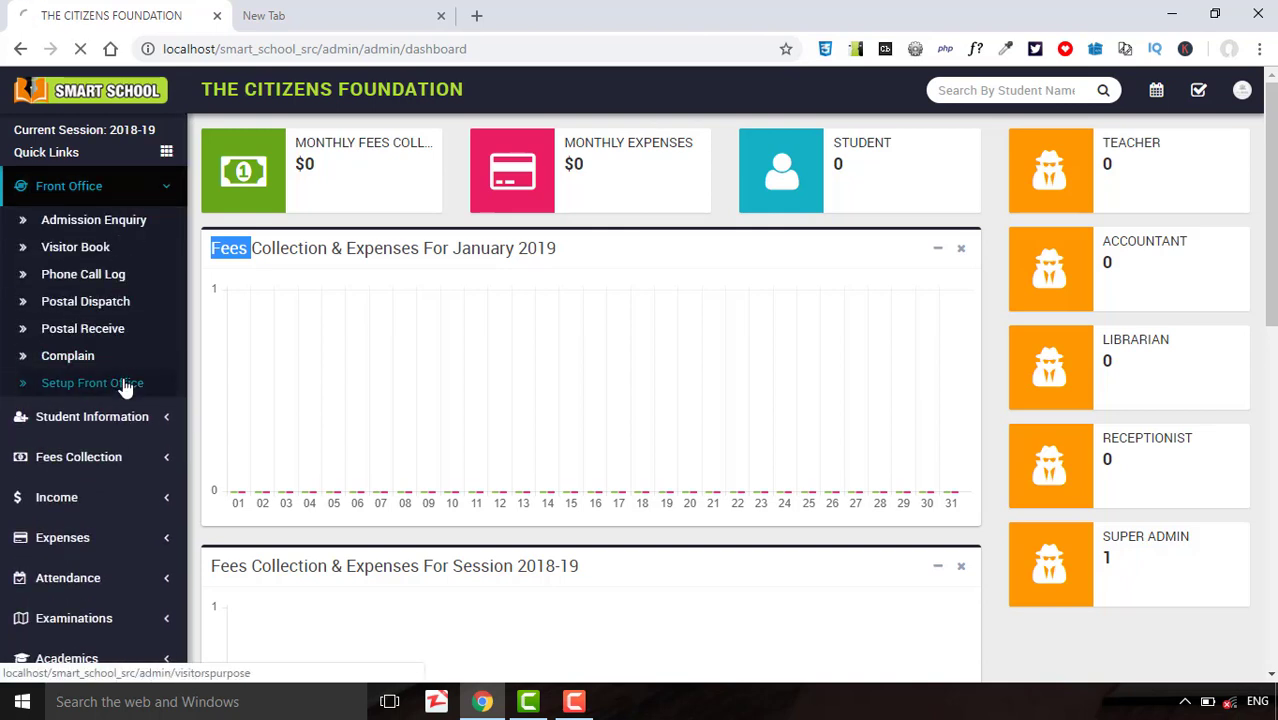
In Setup Front Office, add the visitor purpose 'Newadmission'.
left_click(124, 386)
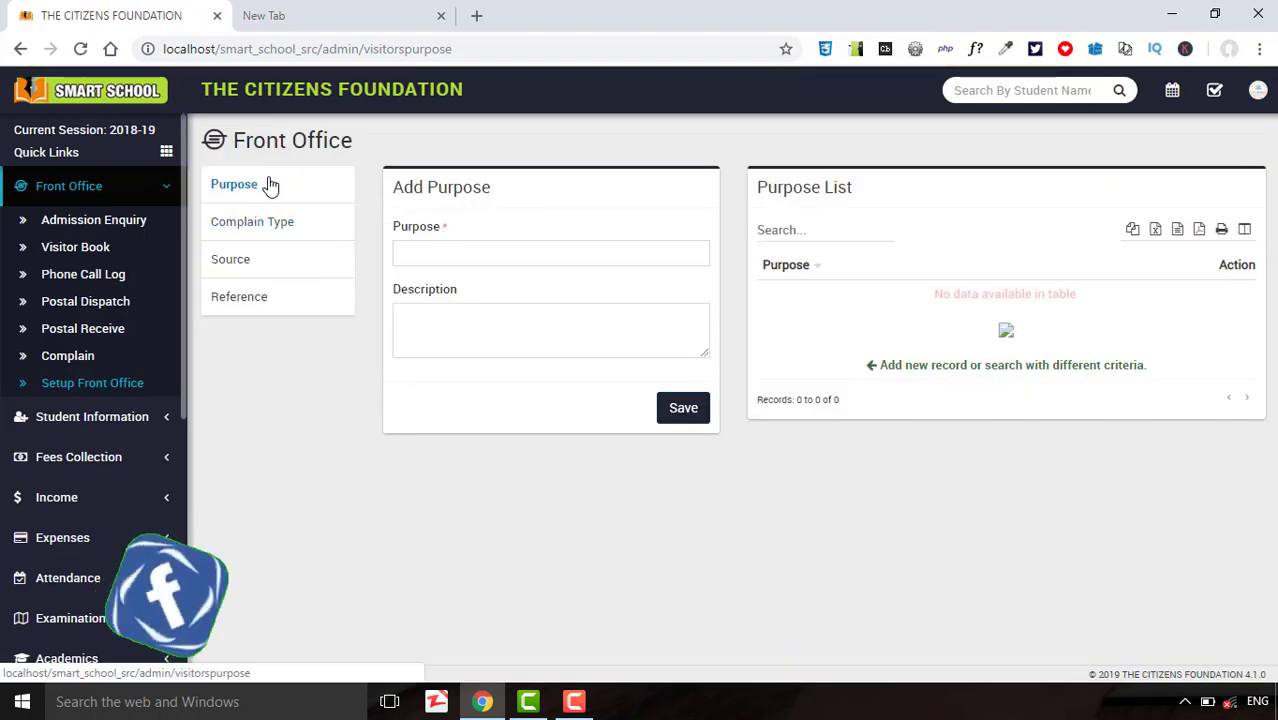
left_click(452, 255)
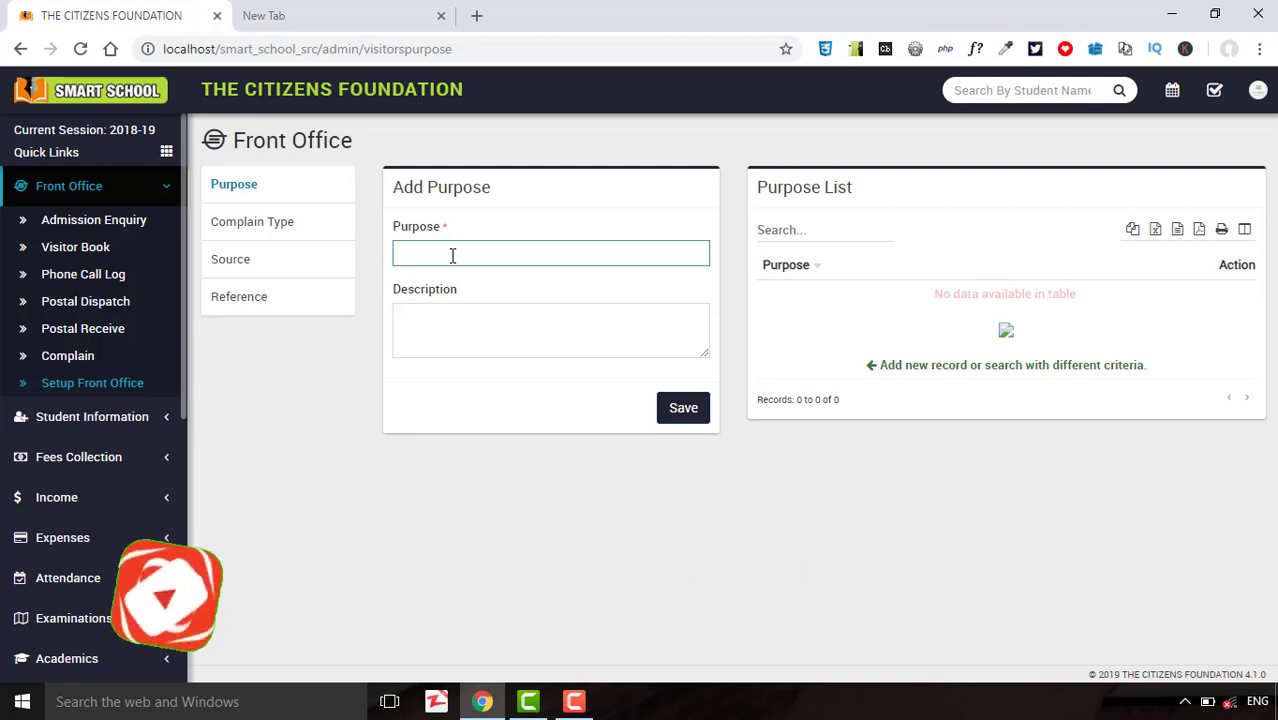
type("NEw")
key("BackSpace")
key("BackSpace")
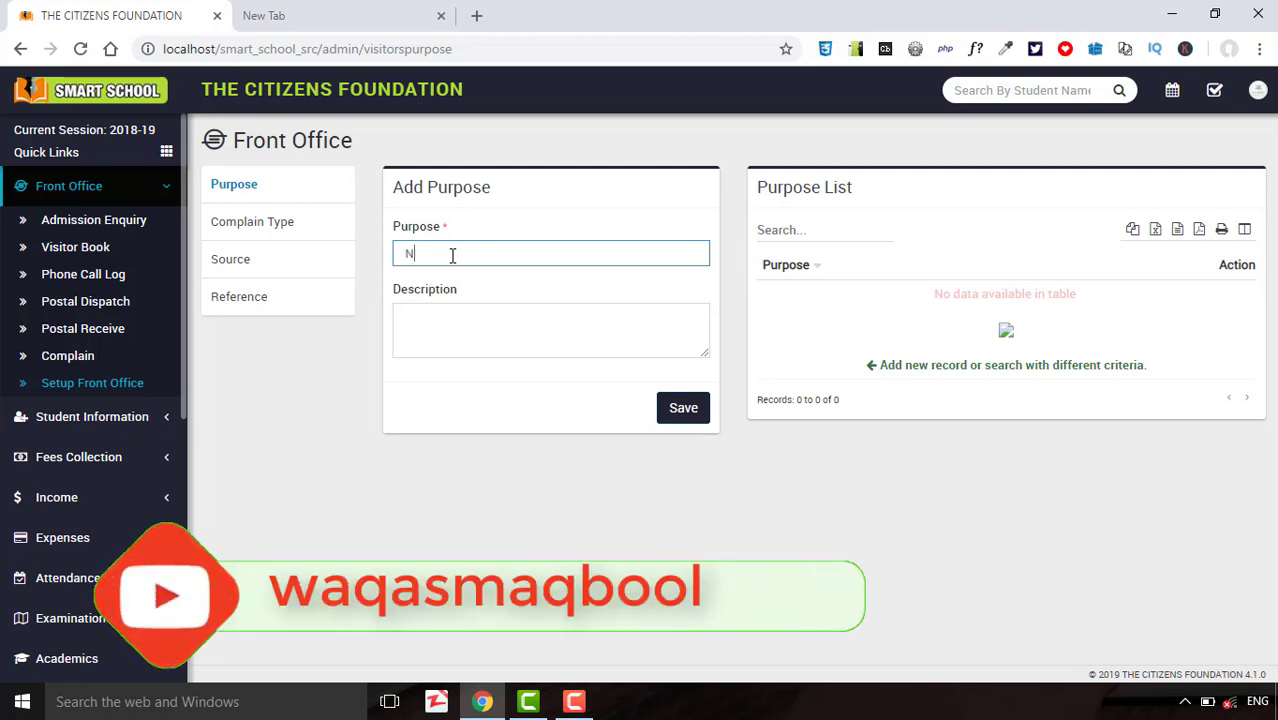
type("Newa")
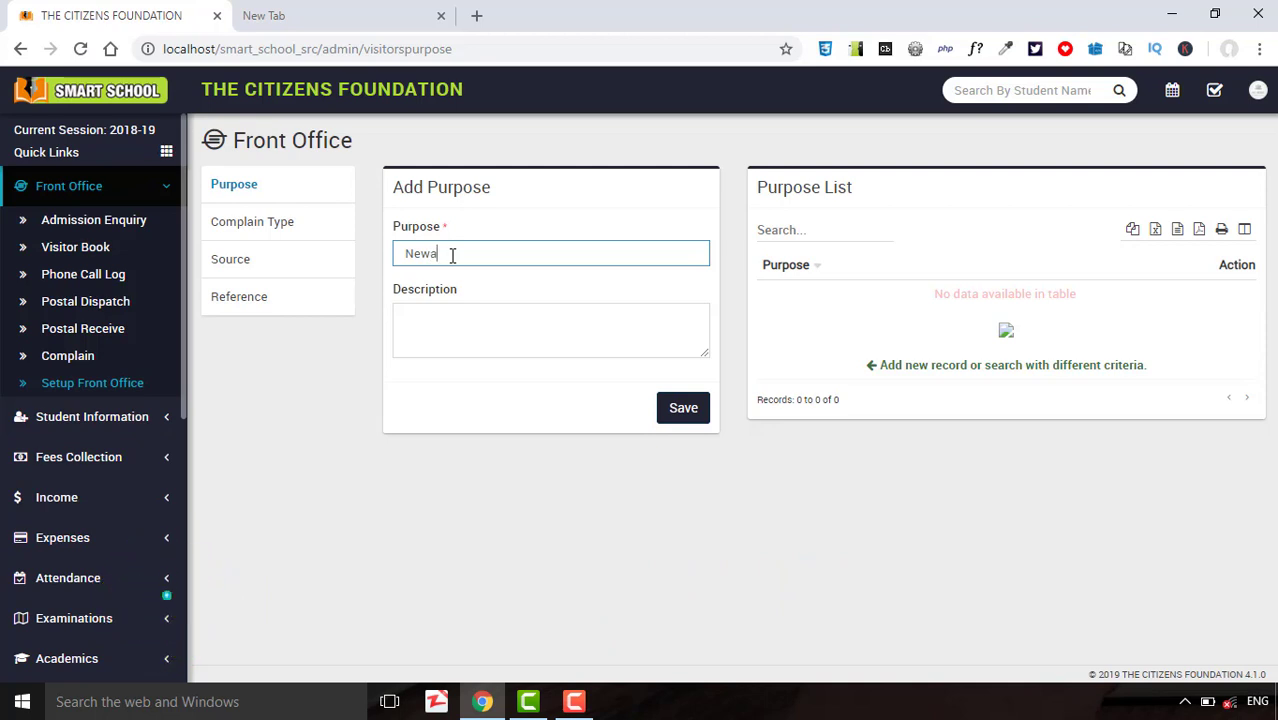
key("BackSpace")
type("admission")
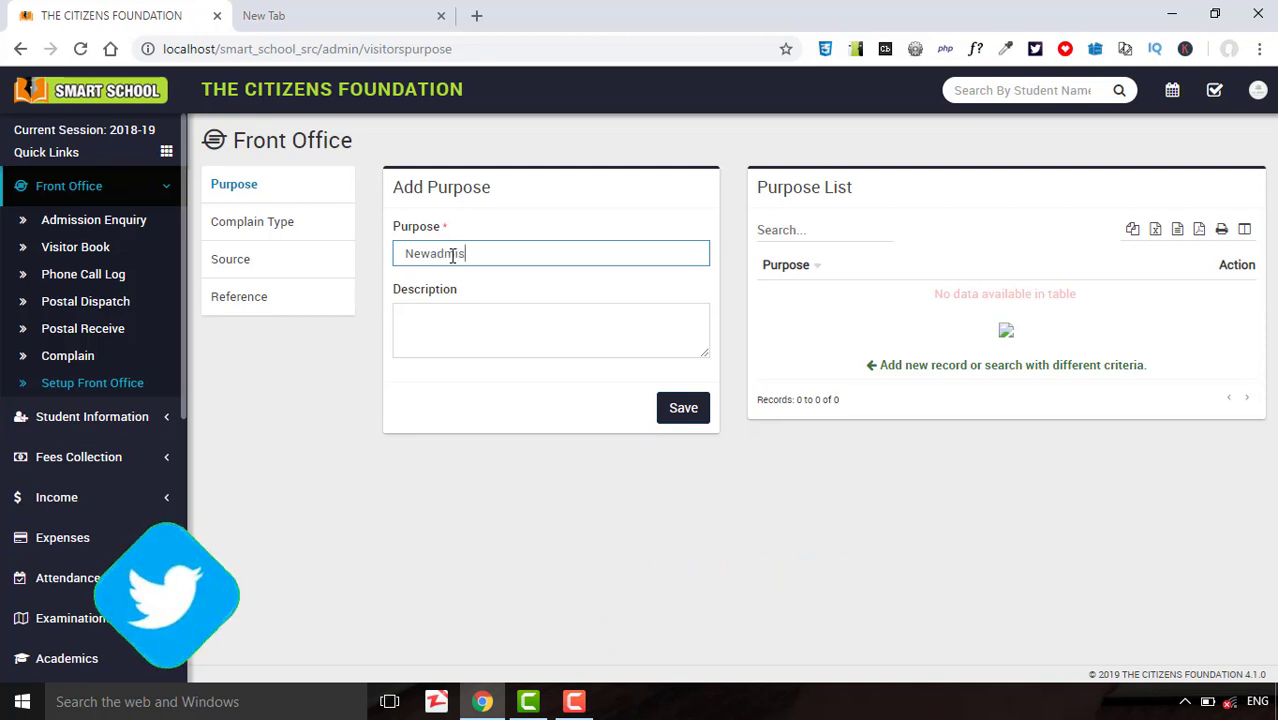
left_click(680, 405)
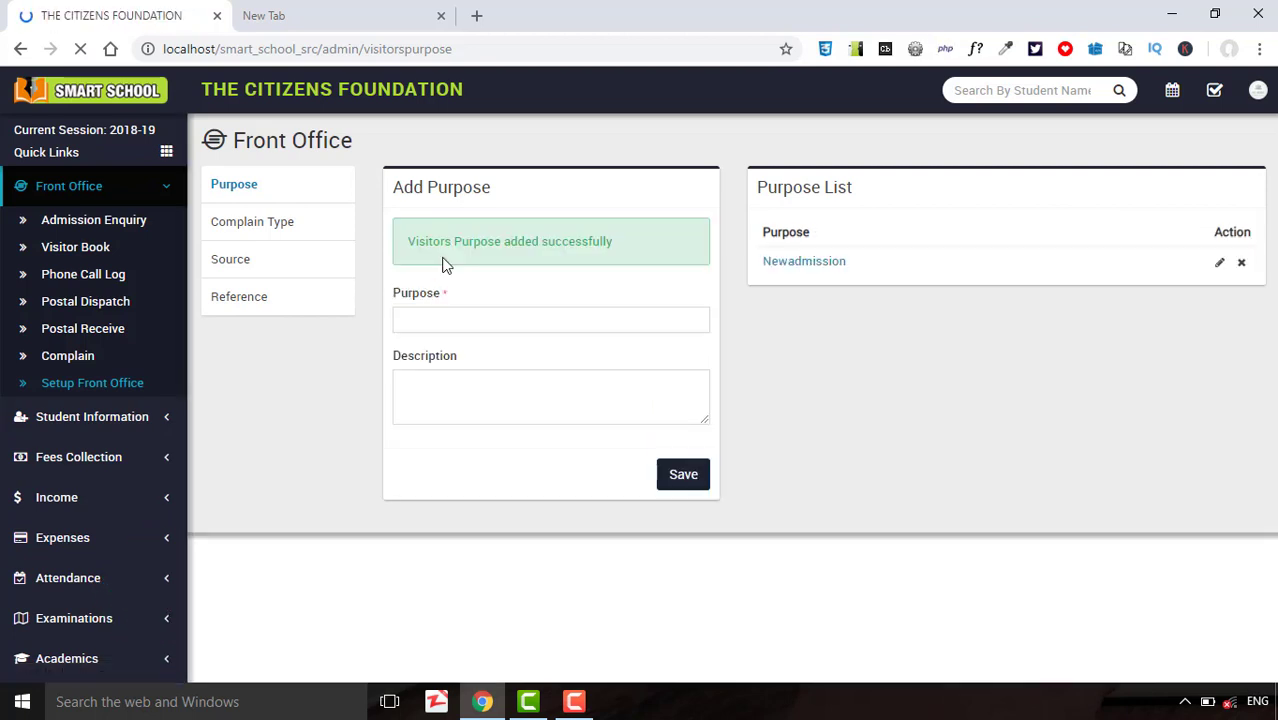
Add 'Fee deposit' as a second visitor purpose.
left_click(444, 320)
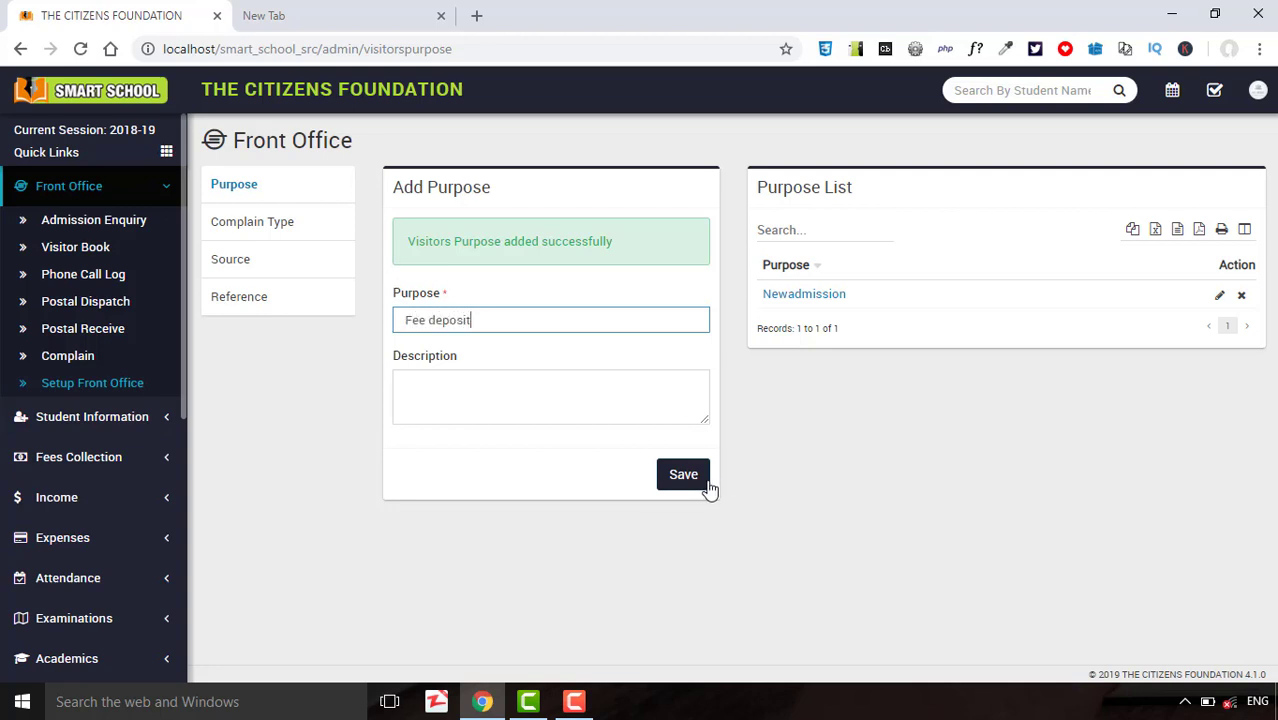
left_click(499, 374)
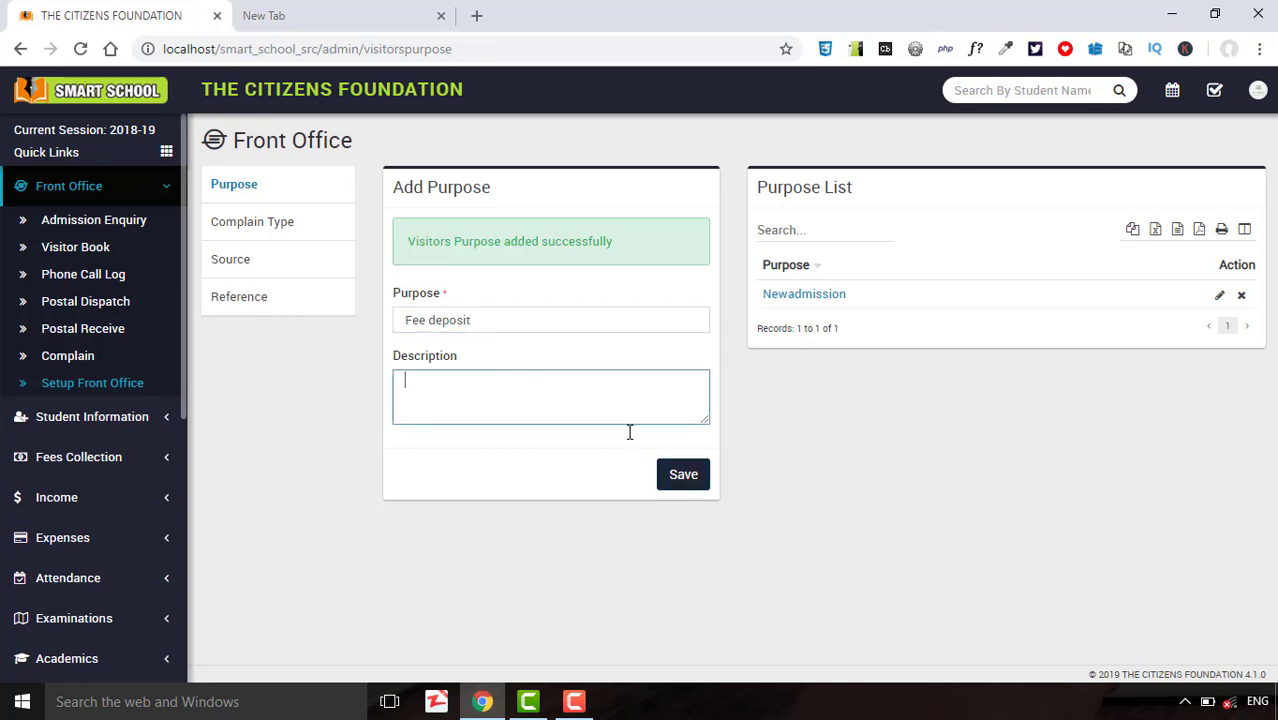
left_click(699, 484)
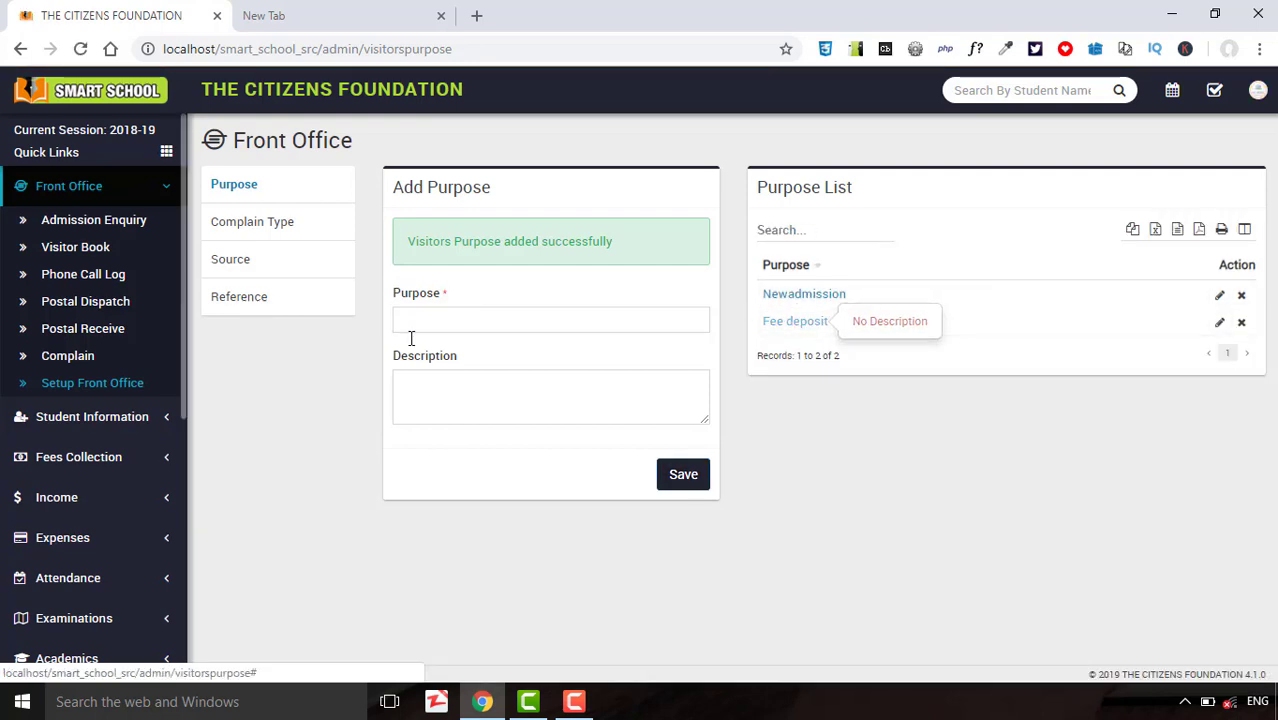
Add the complaint type 'General' under Complain Type.
left_click(288, 232)
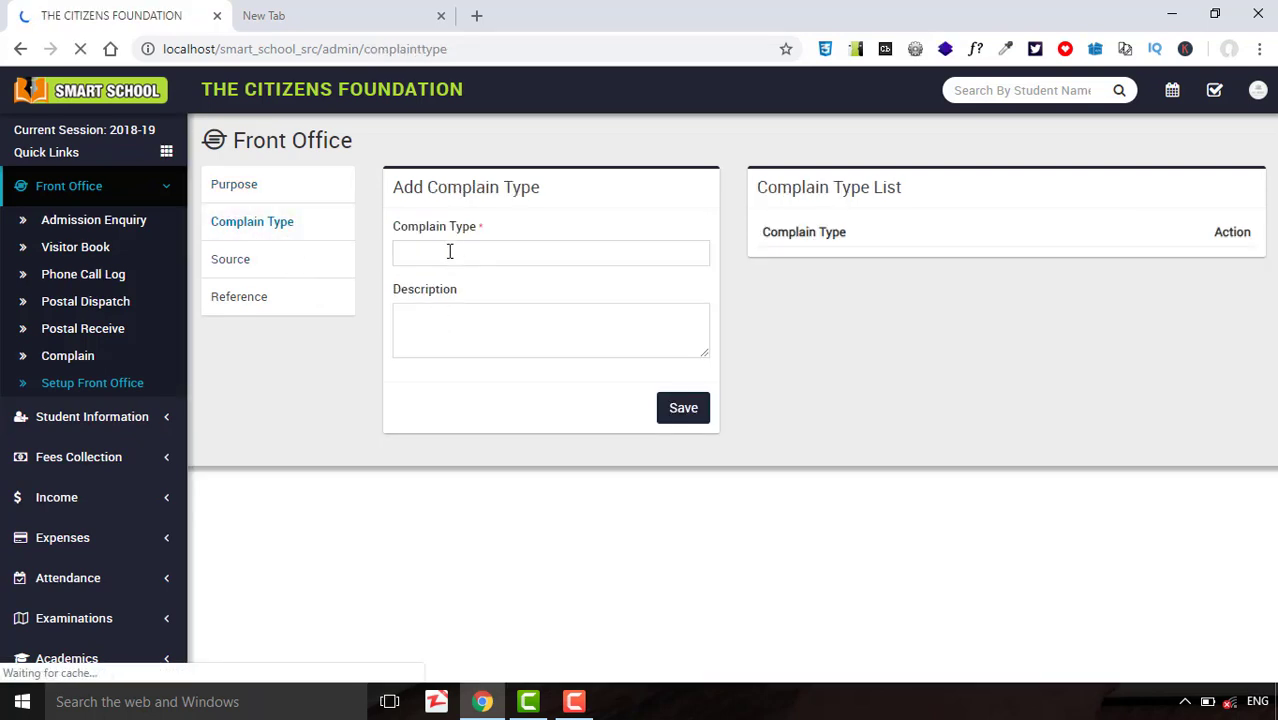
left_click(449, 251)
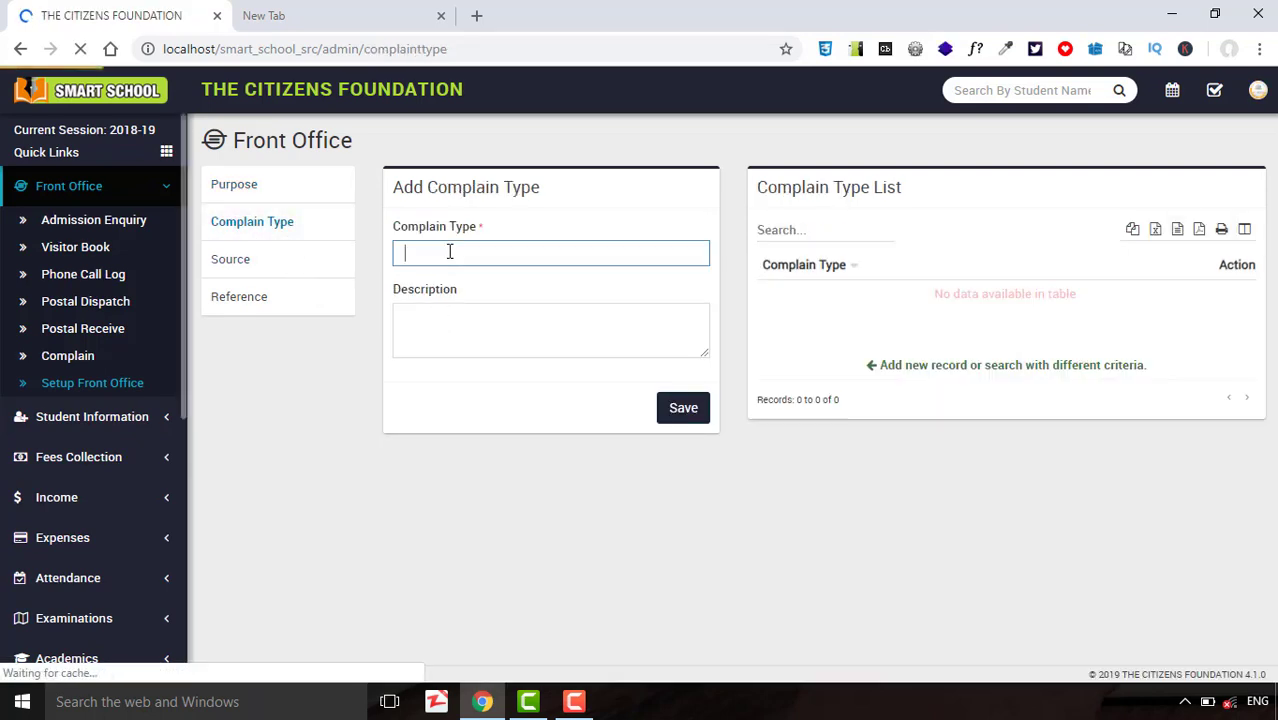
type("General")
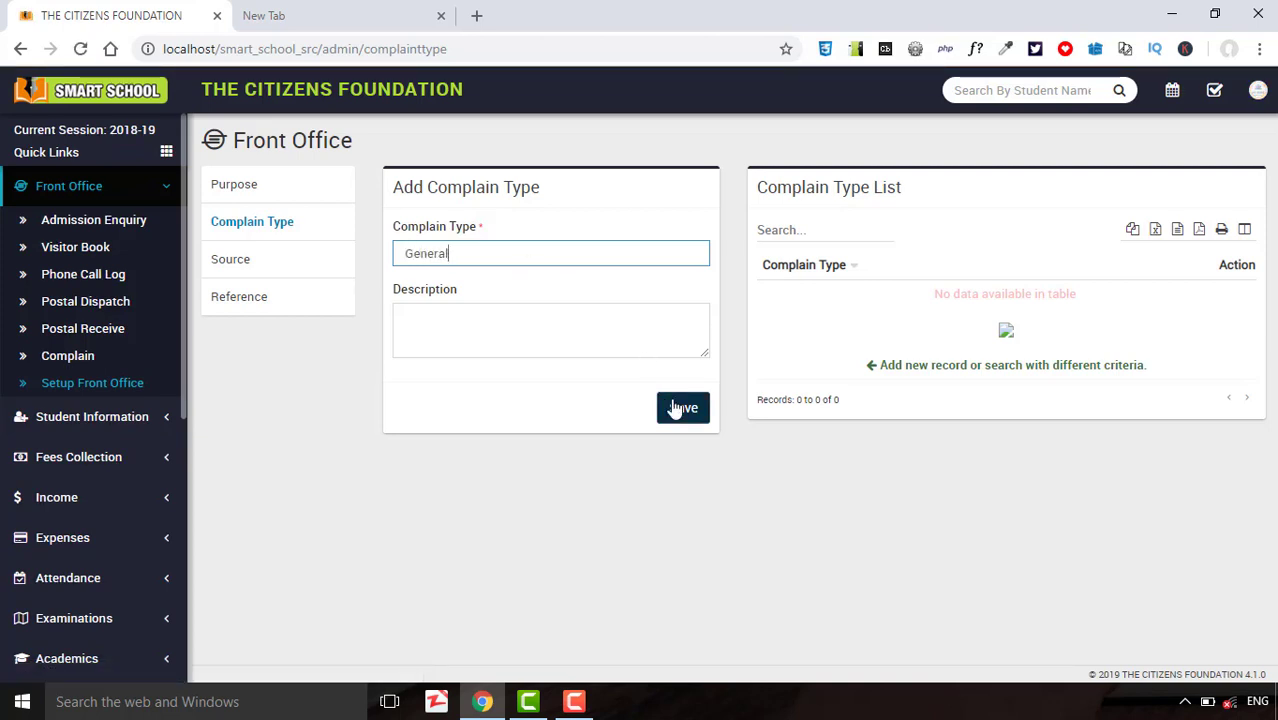
left_click(676, 406)
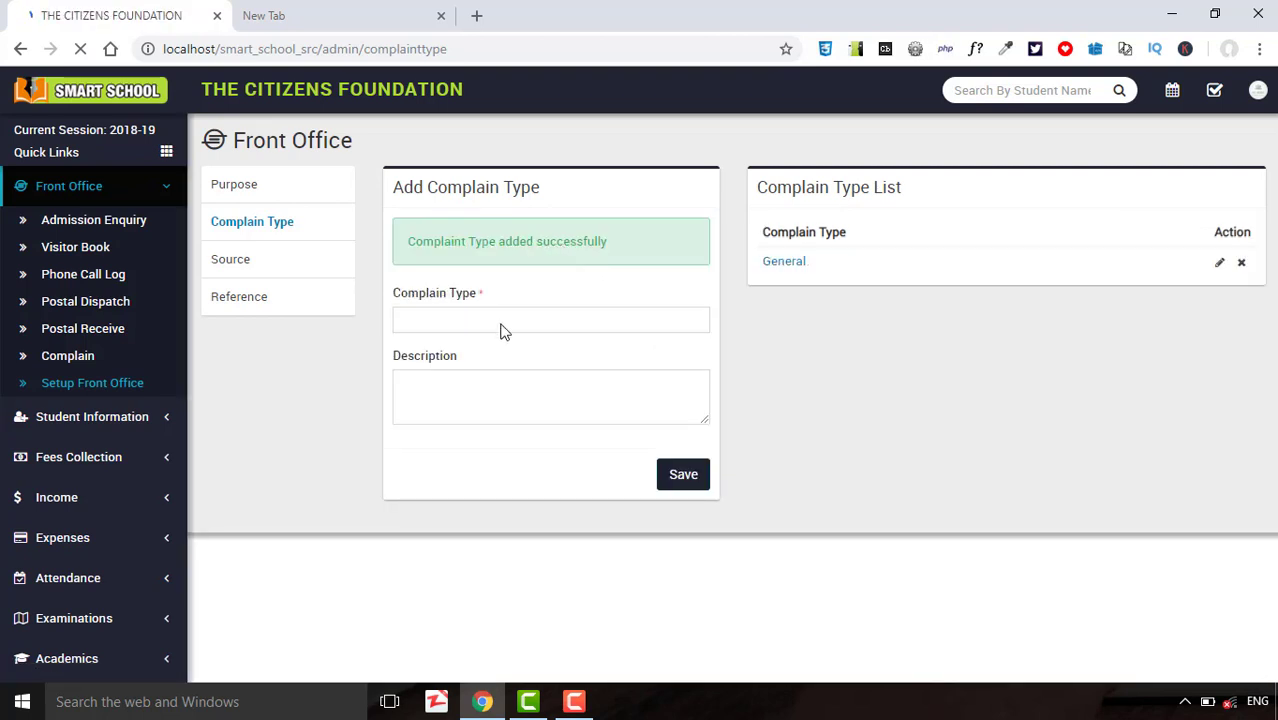
Add the complaint types 'Fee Complain' and 'Admission complain'.
left_click(500, 314)
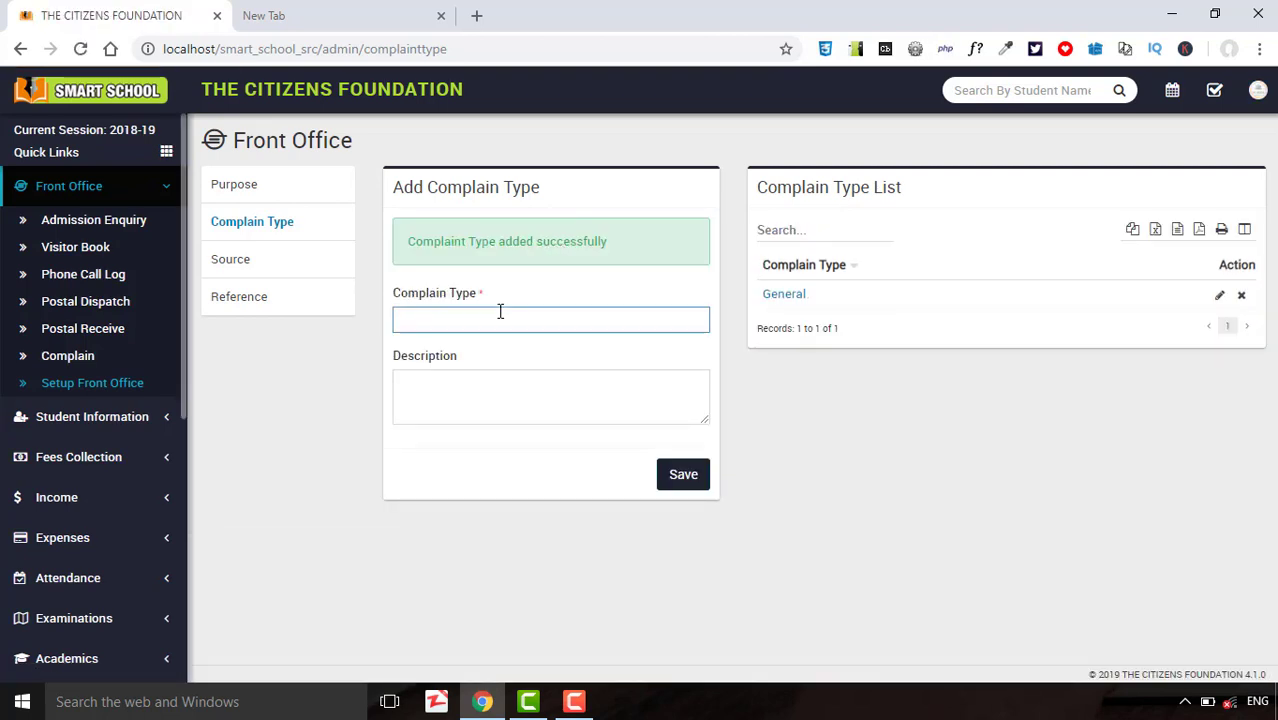
type("Fee Complain")
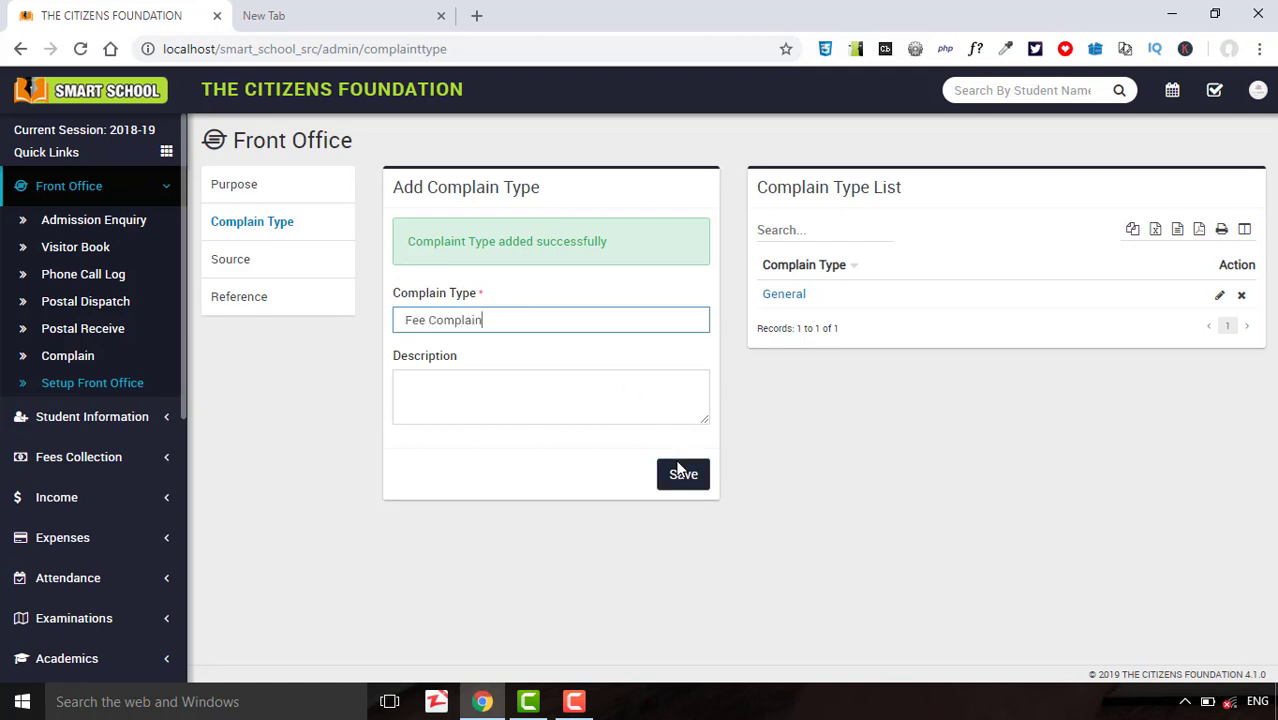
left_click(680, 472)
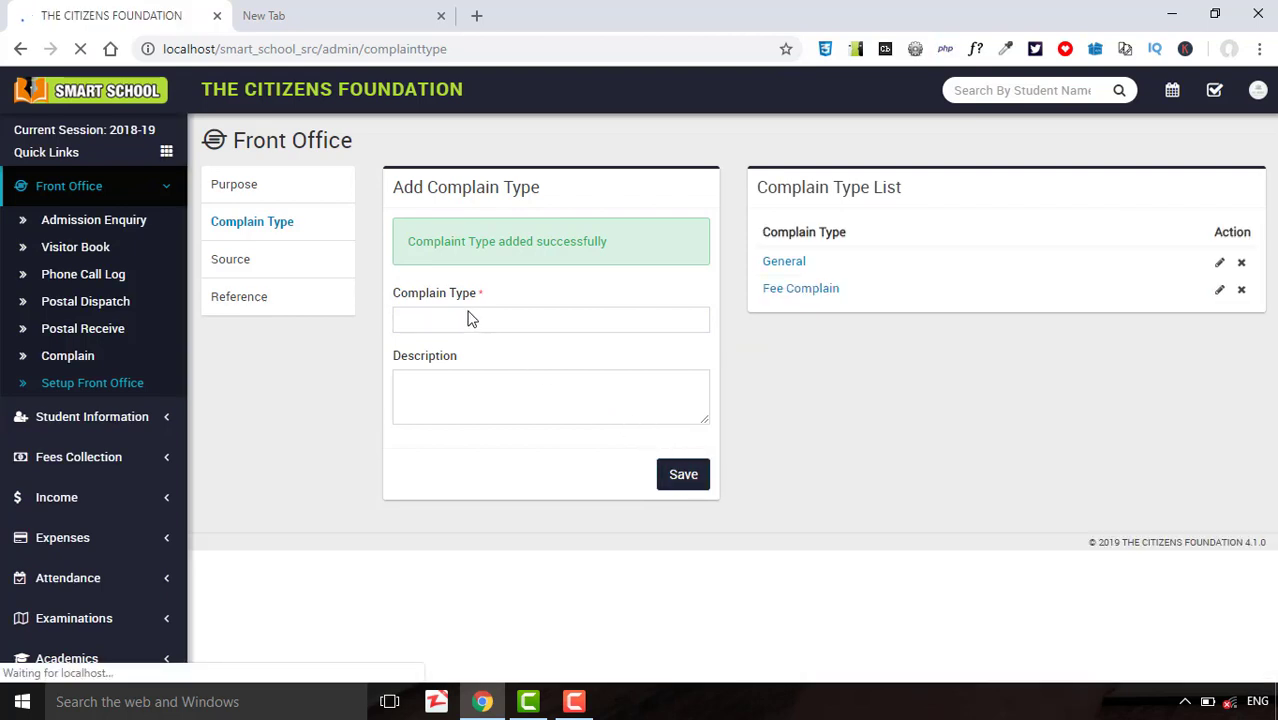
left_click(470, 318)
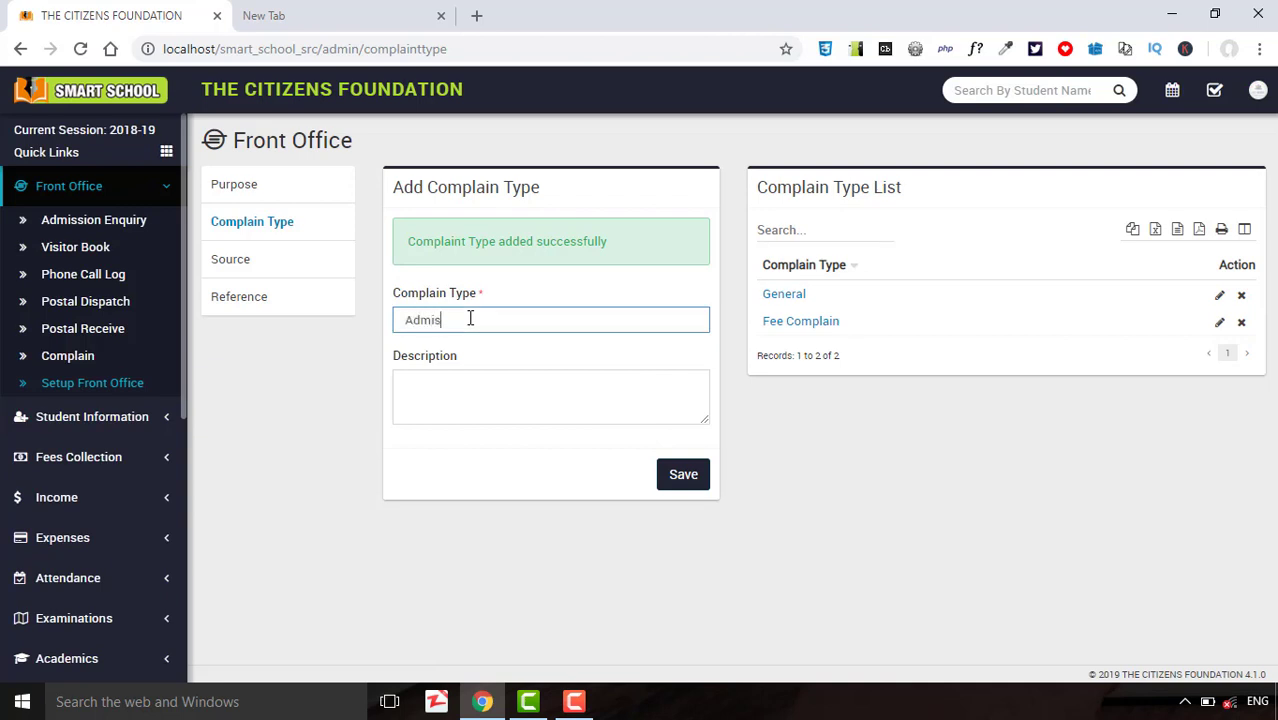
left_click(676, 474)
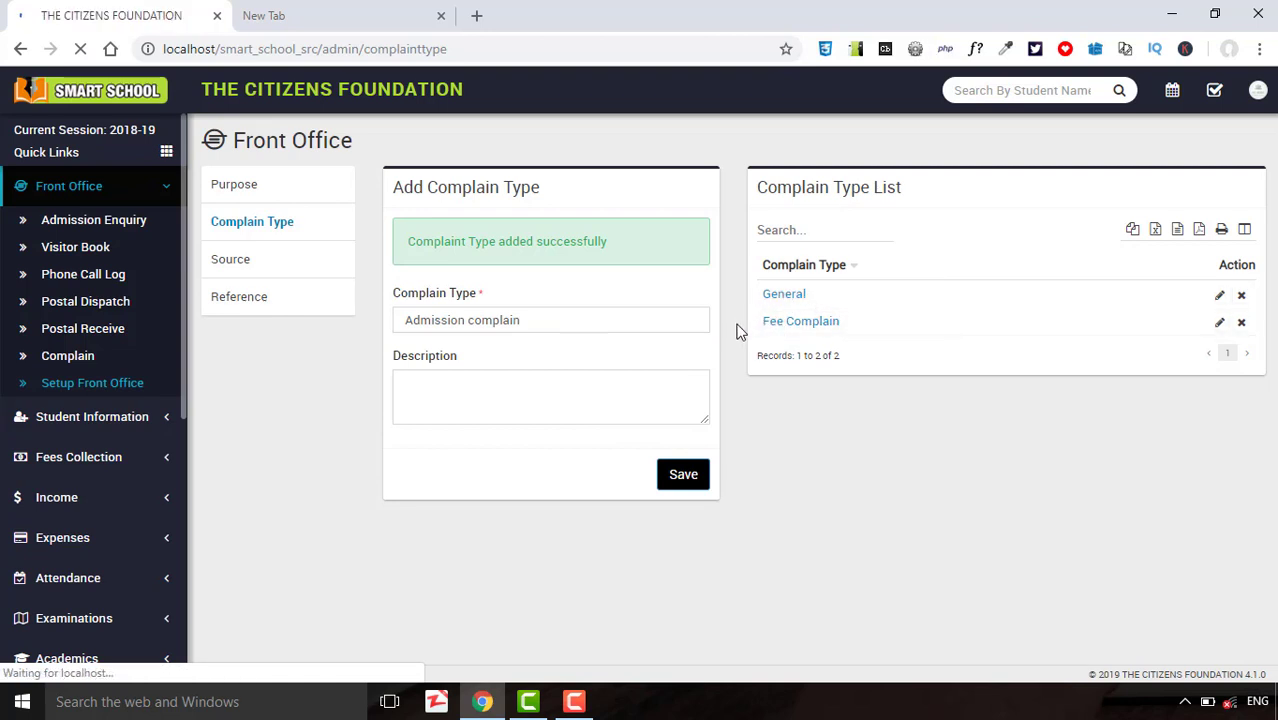
left_click(268, 271)
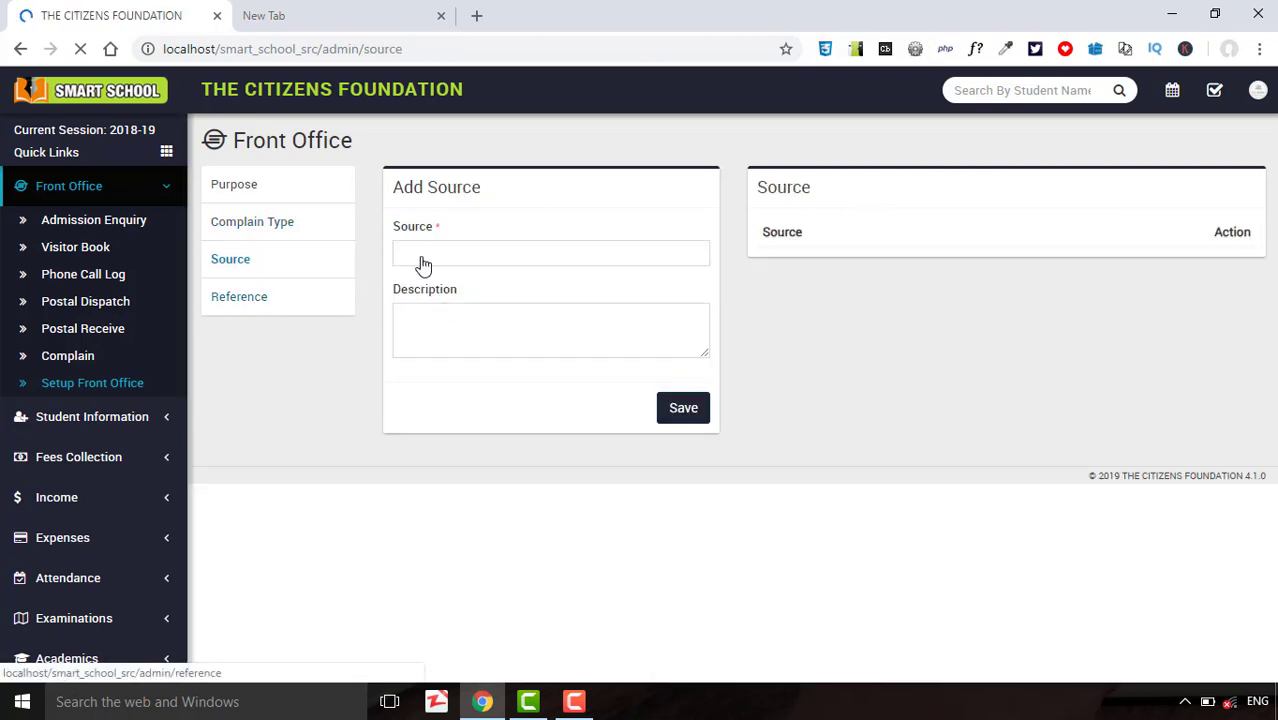
Save 'Student' and 'Department' as enquiry sources.
left_click(422, 257)
type("S")
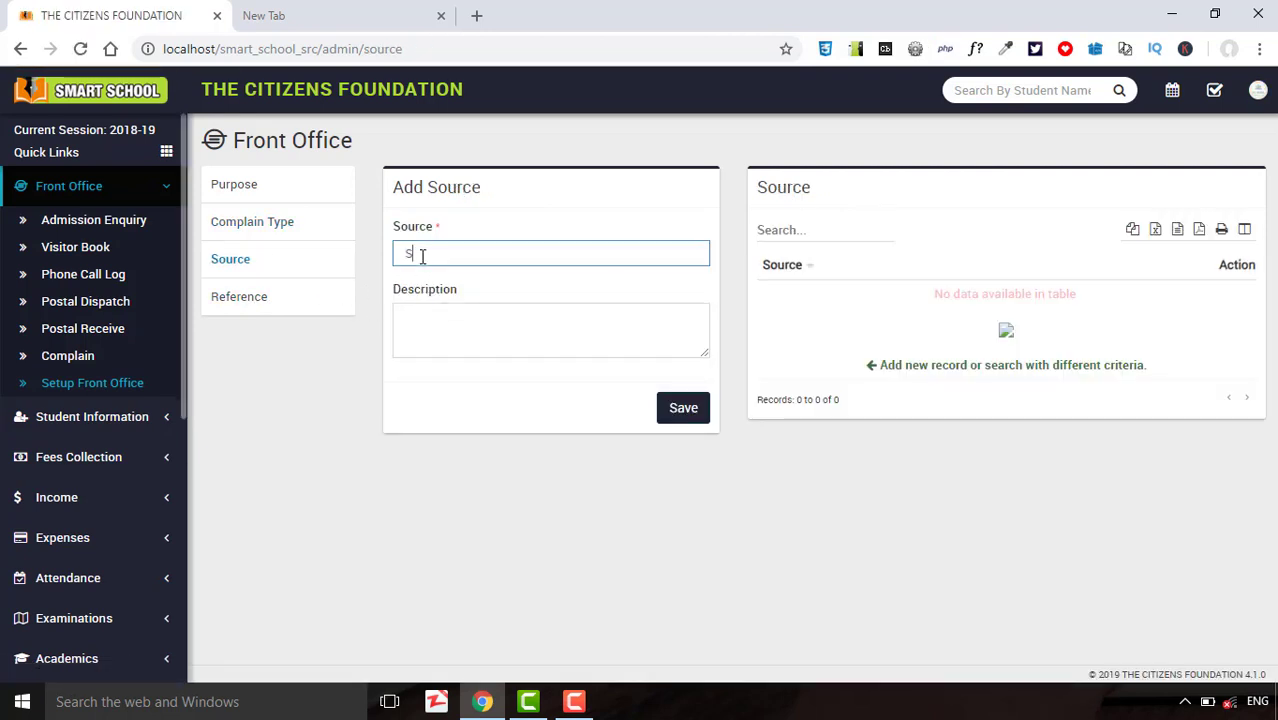
type("tudent")
left_click(664, 411)
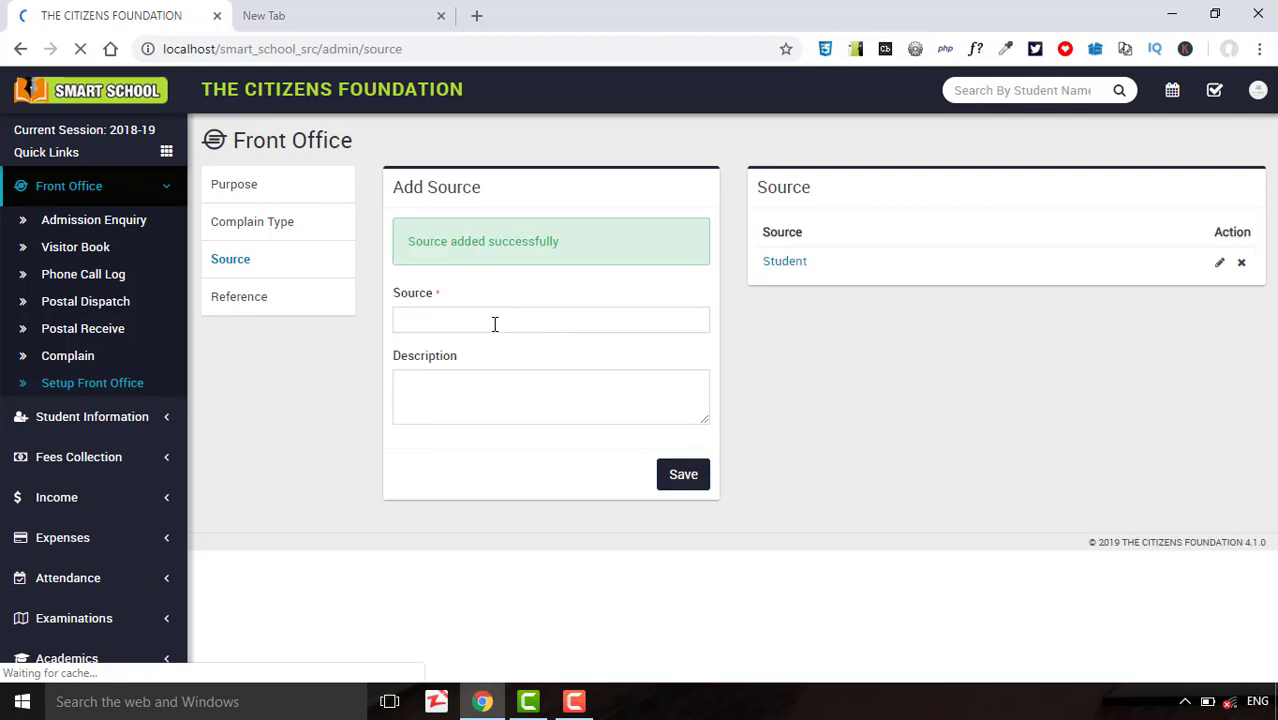
left_click(494, 324)
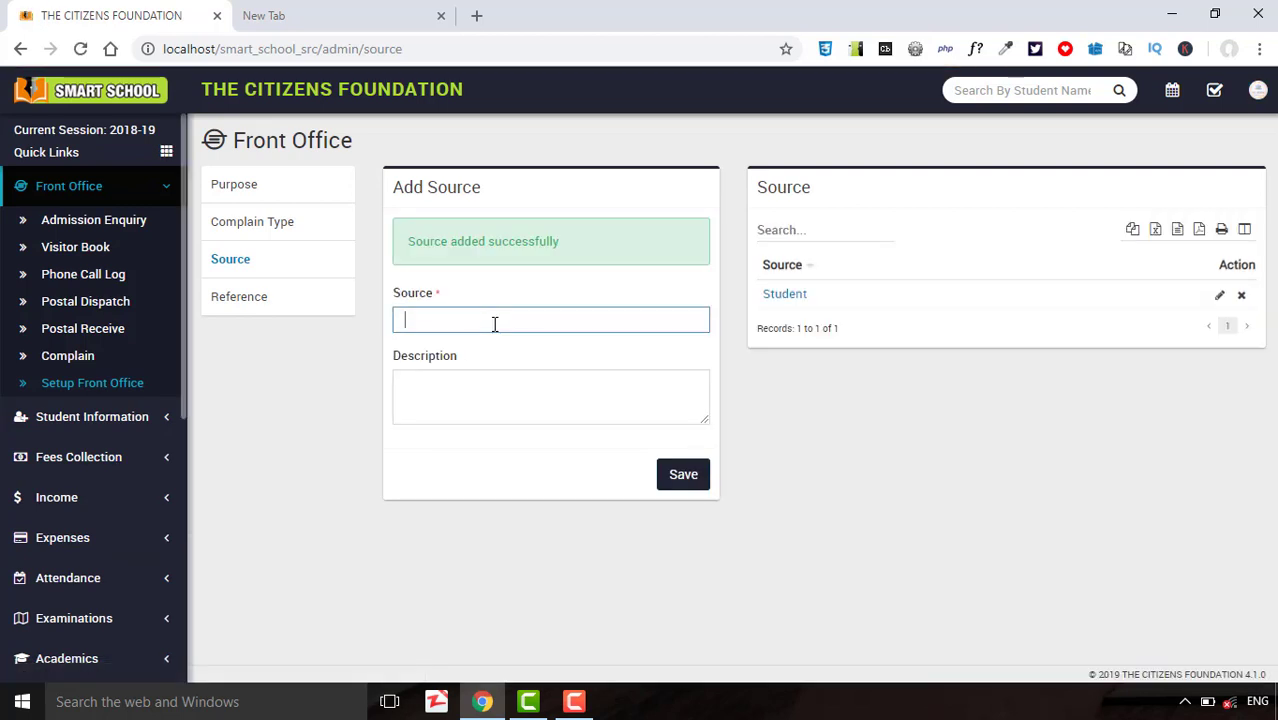
type("Department")
left_click(672, 472)
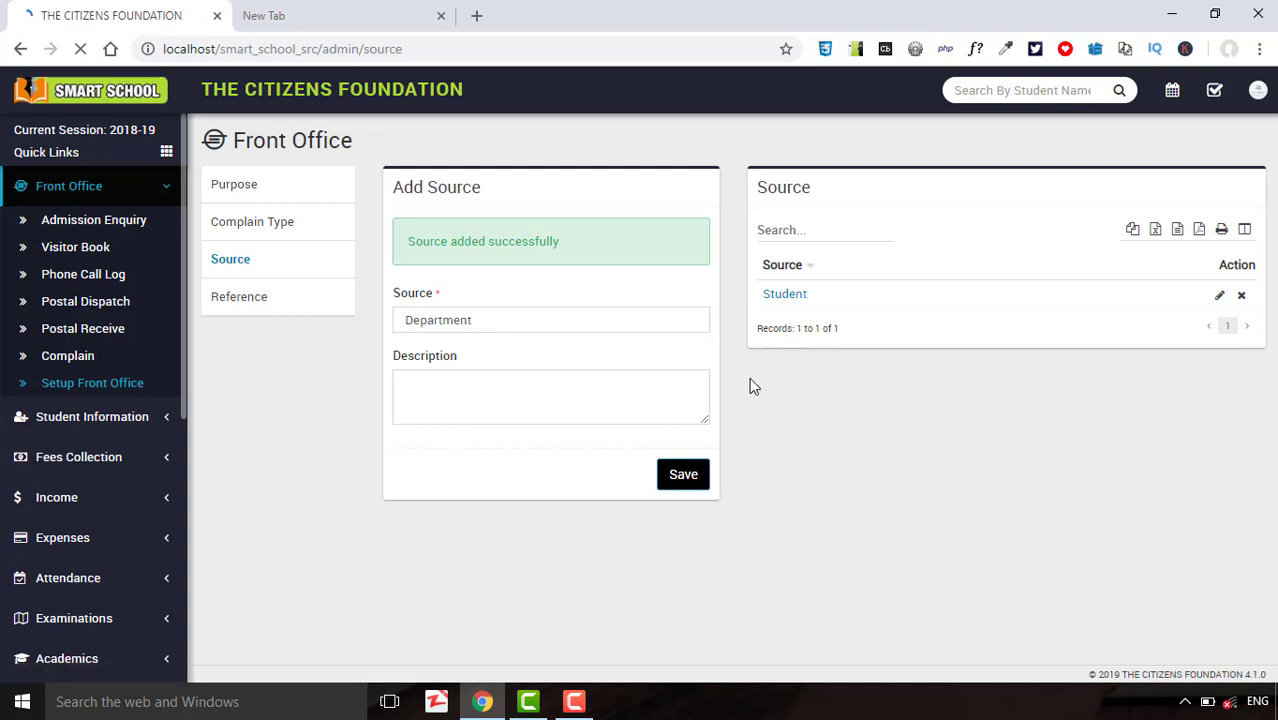
left_click(255, 307)
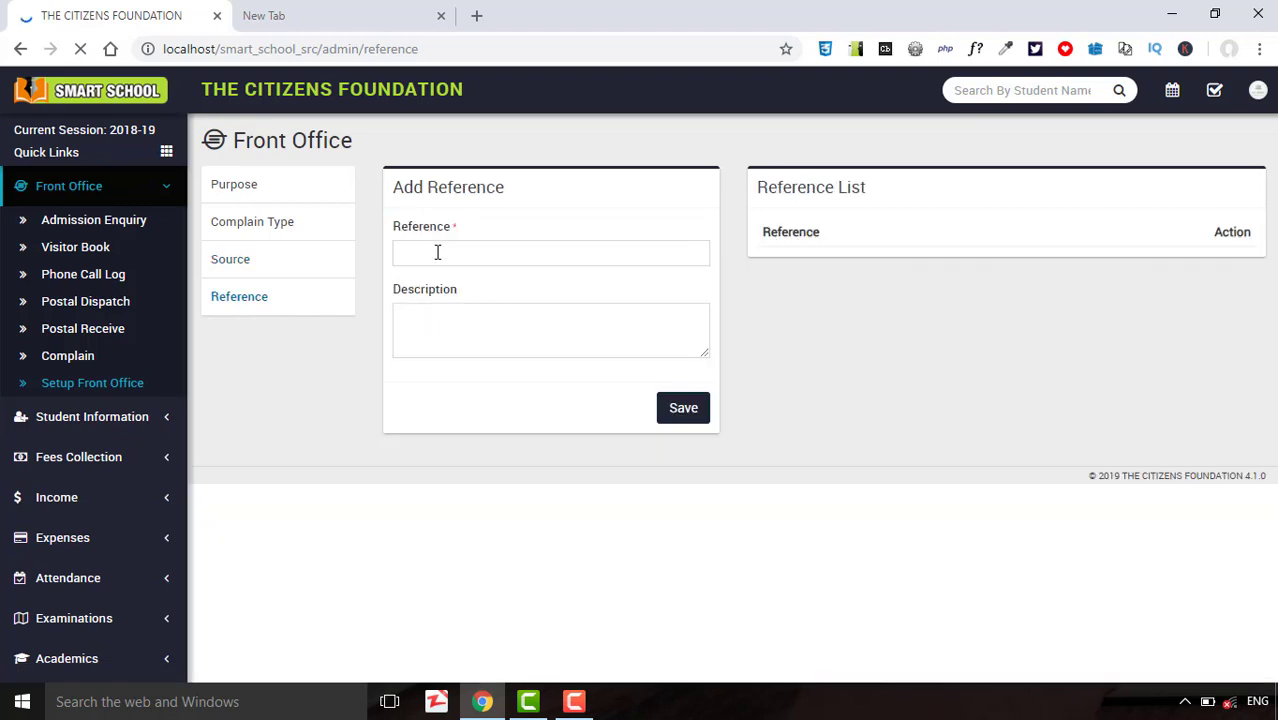
Save 'Enquiryofficer' as a reference and go to the Complain page.
left_click(437, 252)
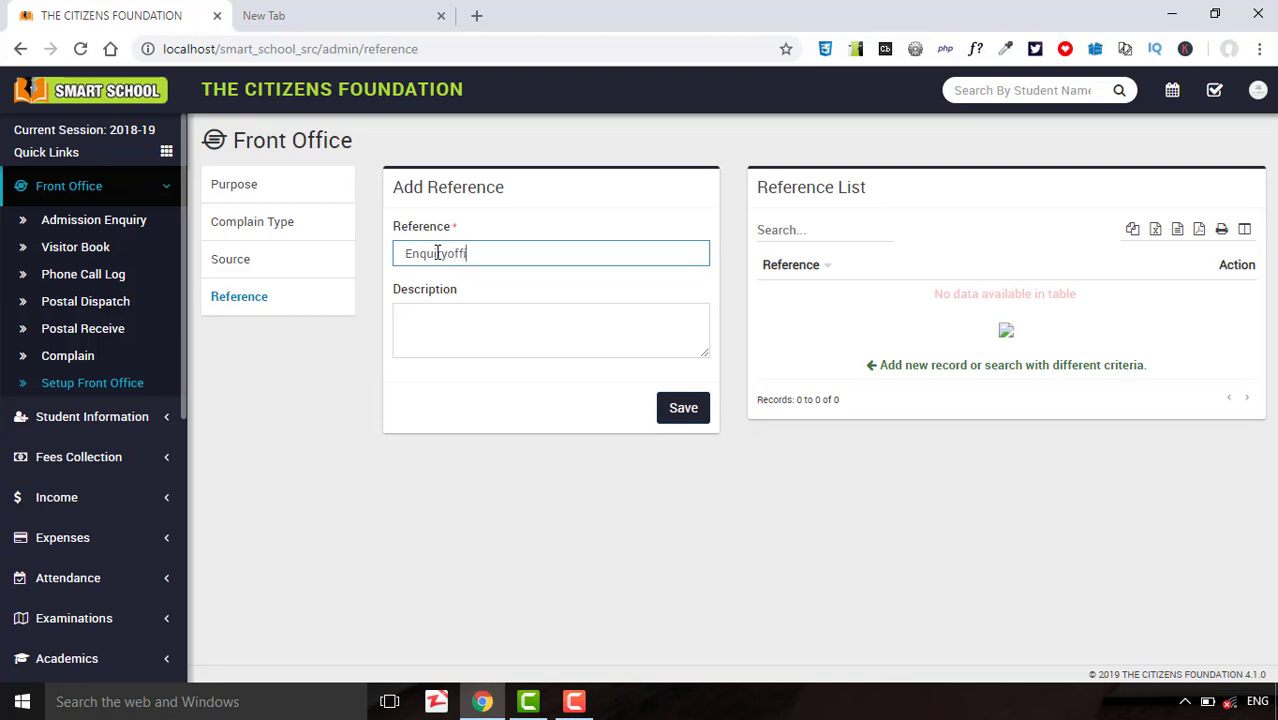
left_click(677, 415)
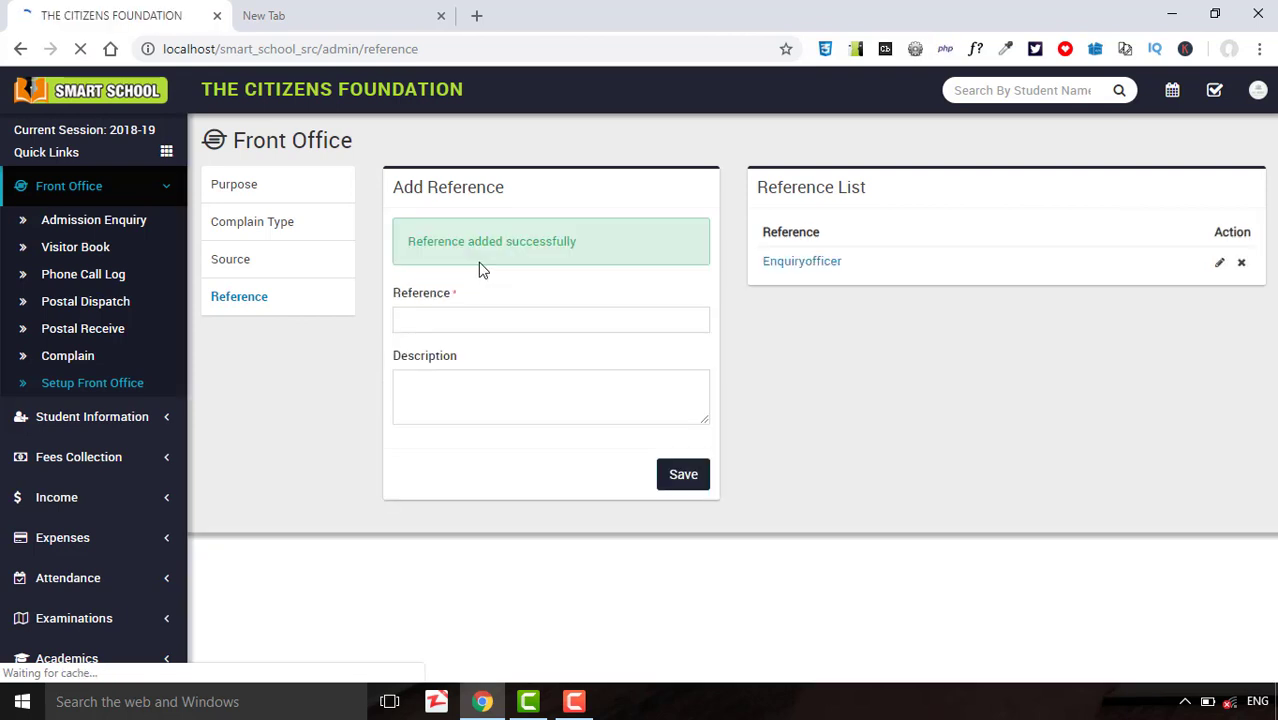
left_click(456, 318)
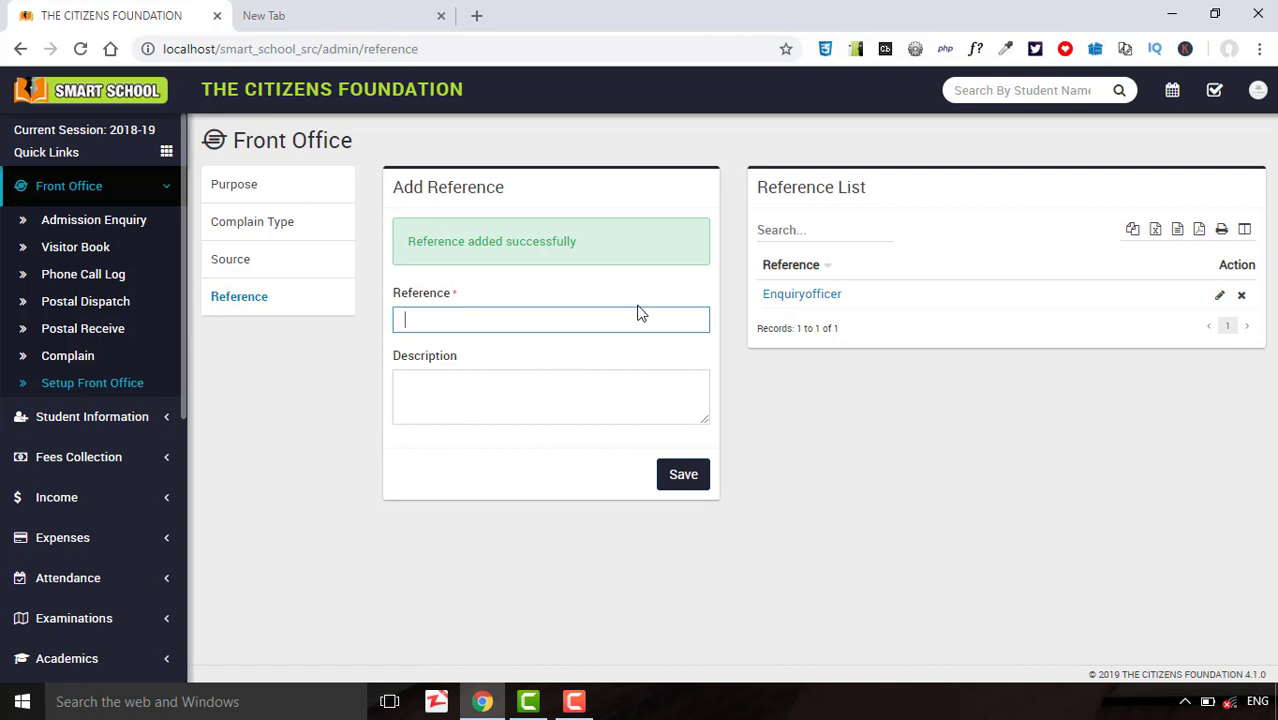
left_click(94, 362)
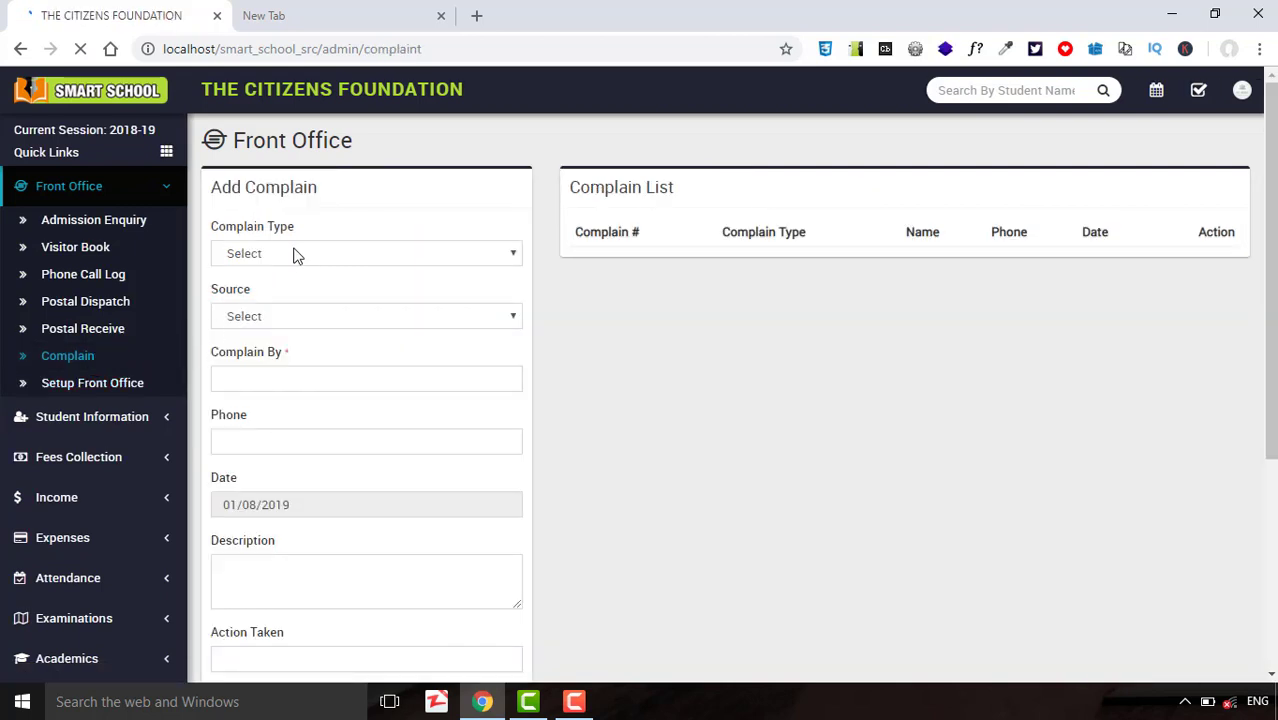
Set complaint type General and source Student, and enter the complainant's name and phone.
left_click(294, 254)
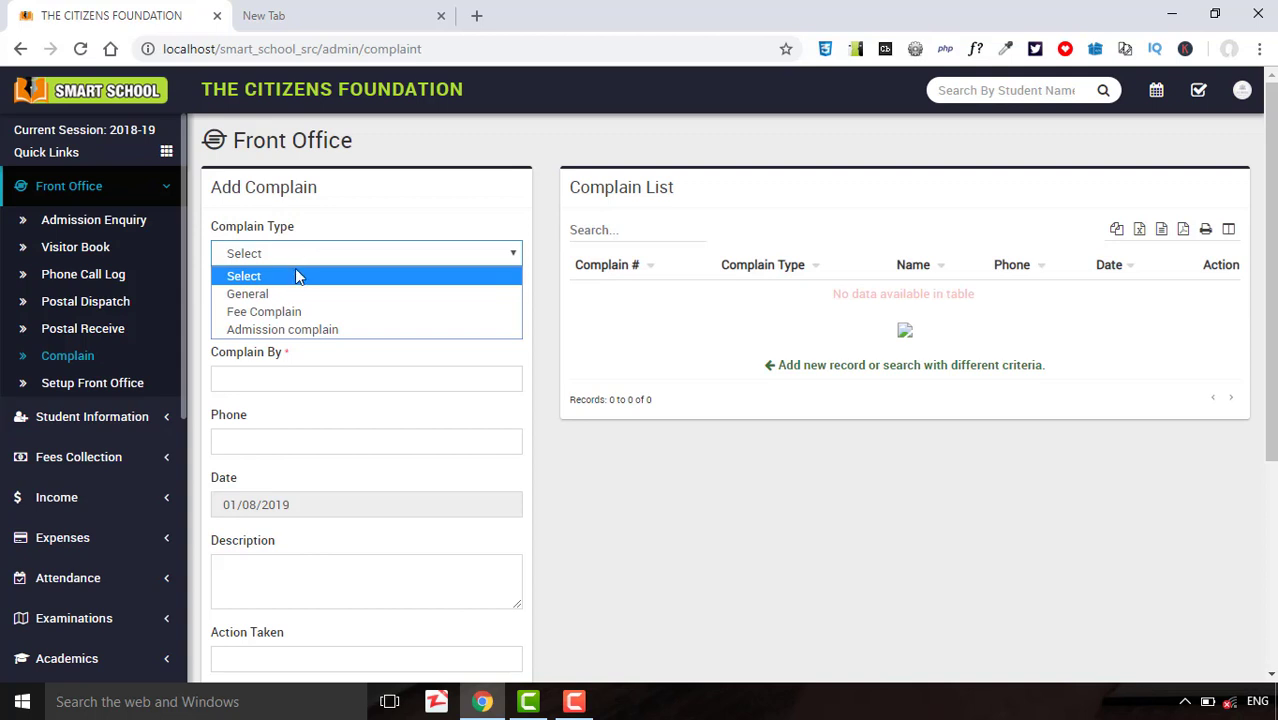
left_click(290, 295)
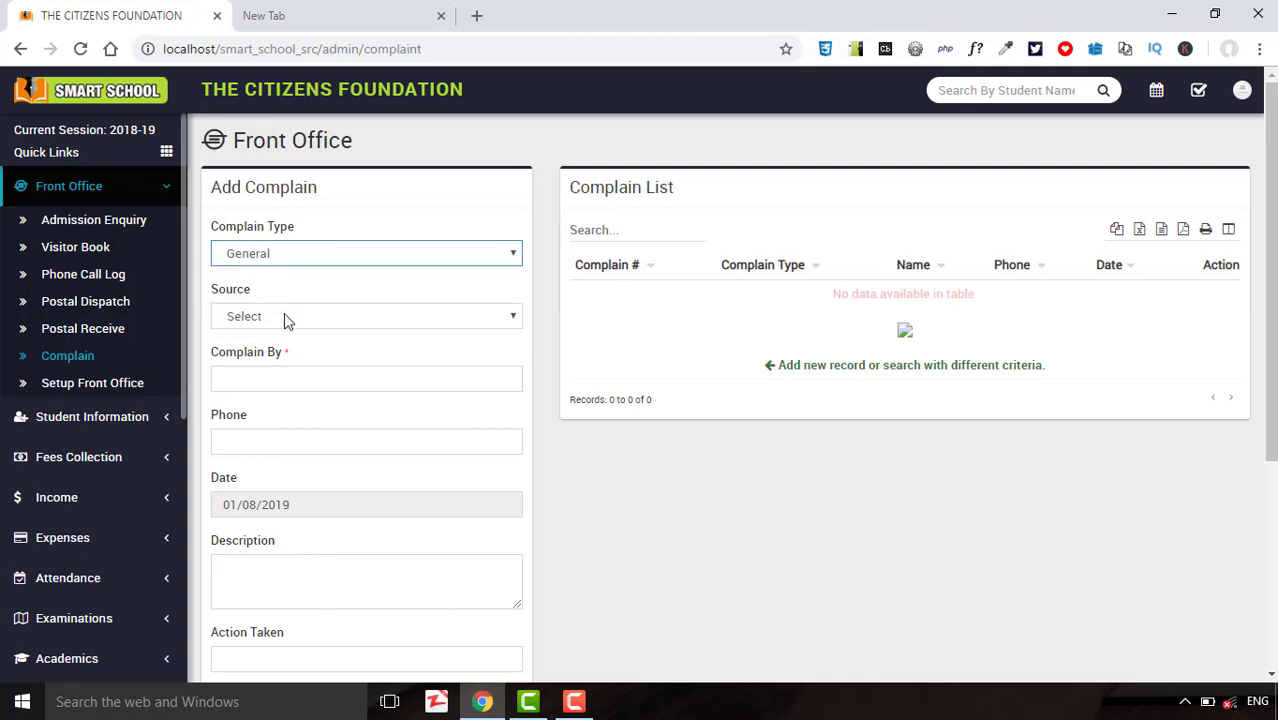
left_click(284, 316)
left_click(280, 357)
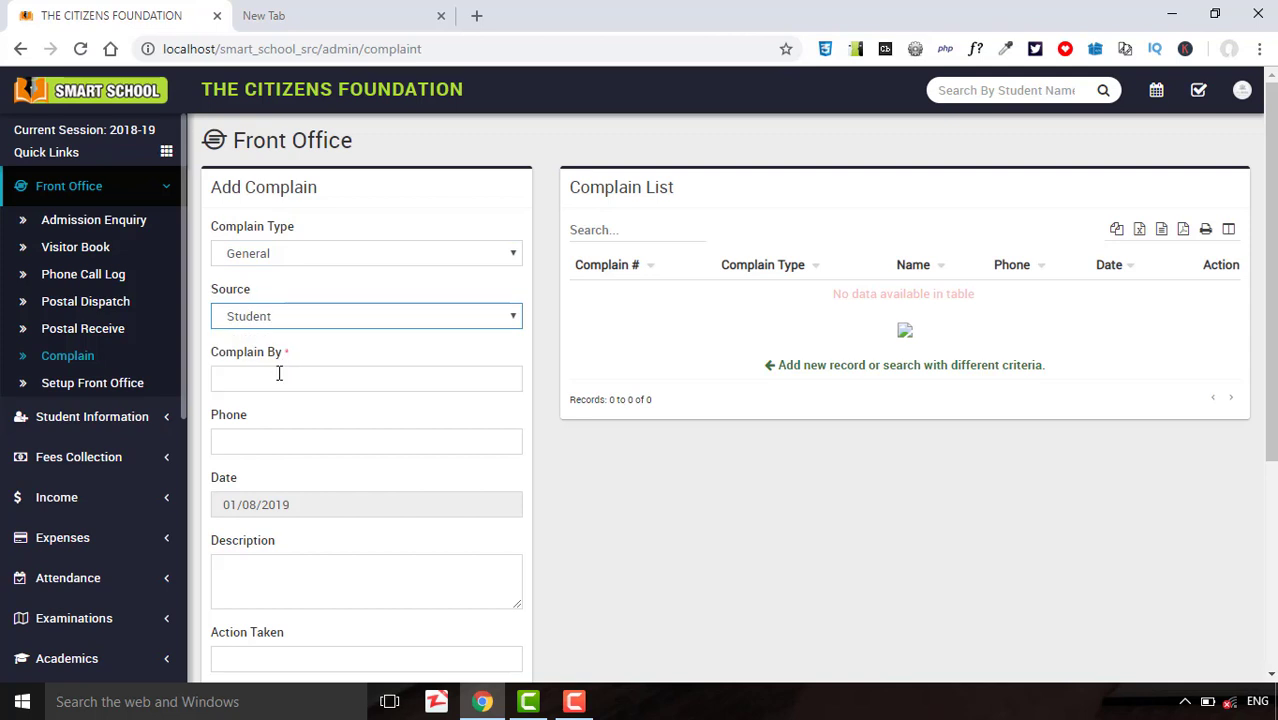
left_click(278, 376)
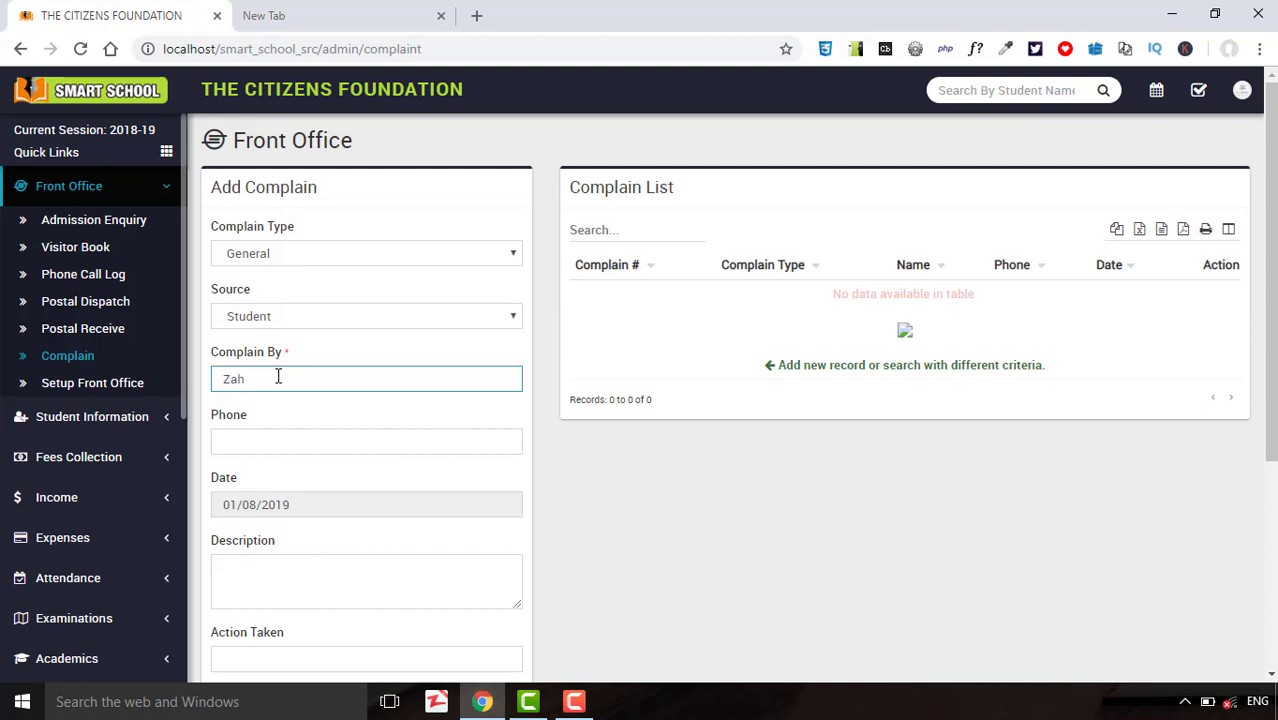
type("Zahid")
left_click(287, 449)
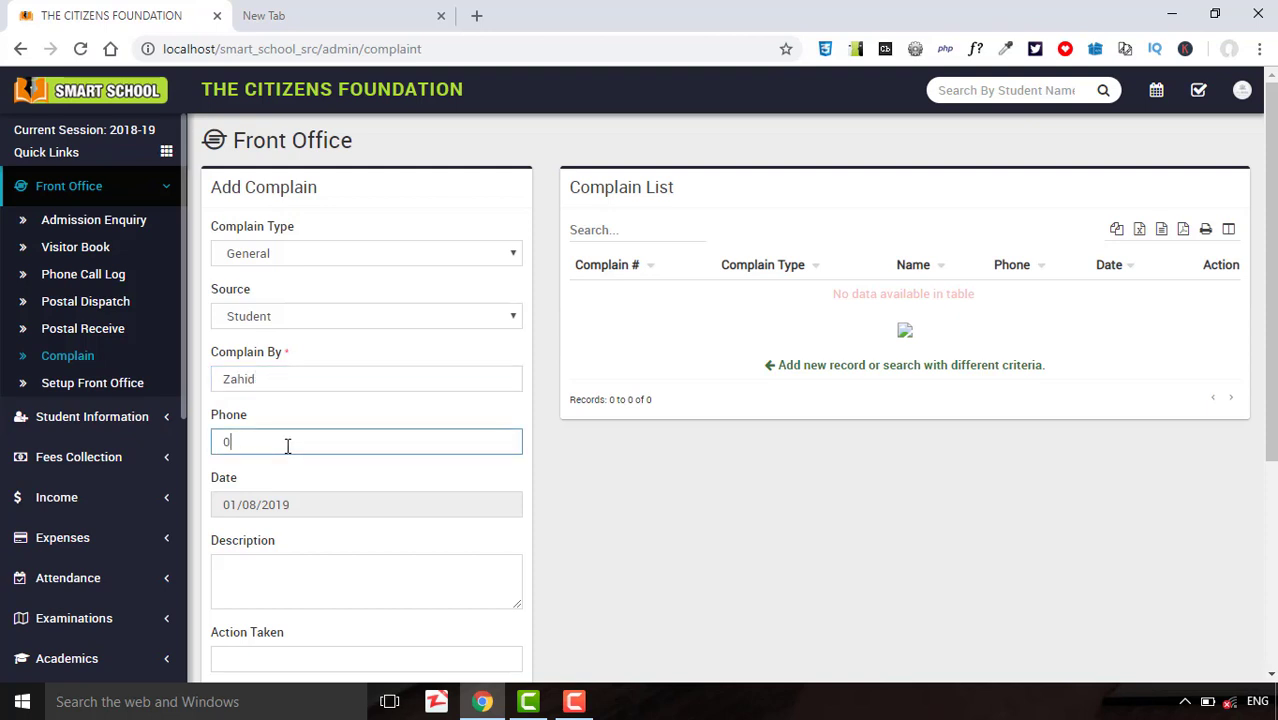
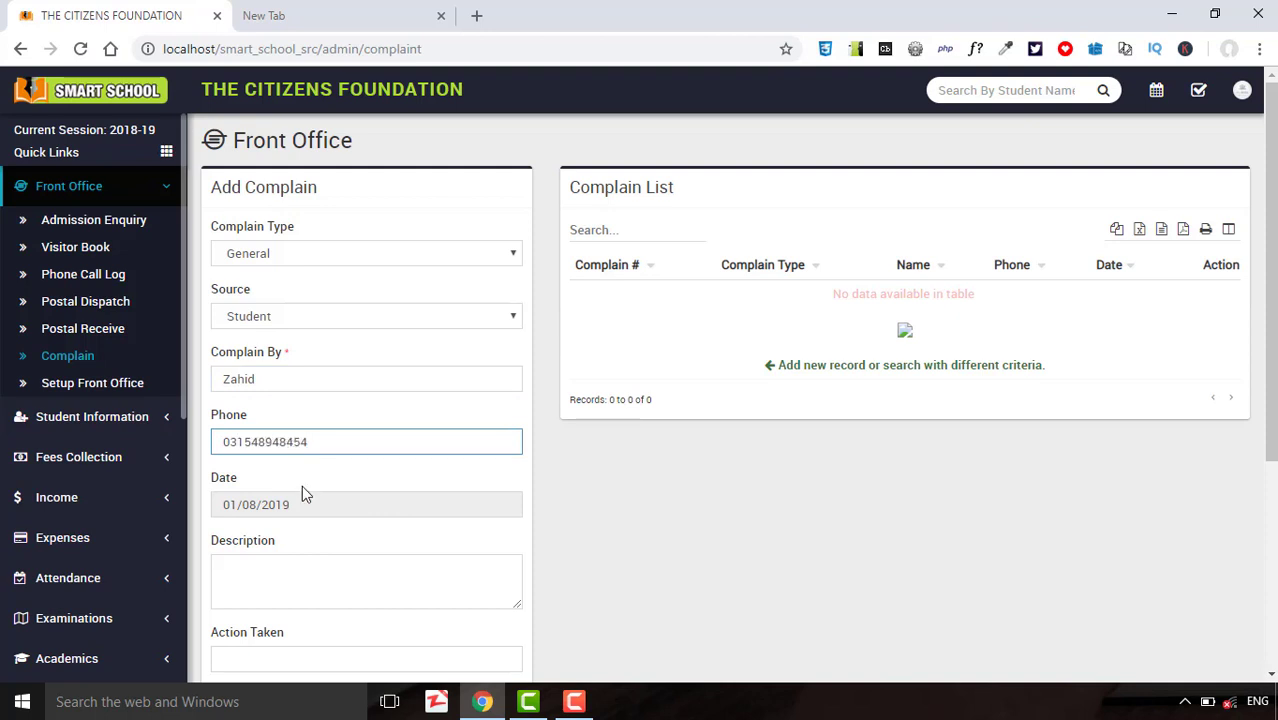
Enter action taken 'Abscent', assign it to 'Teacher', and save the complaint.
left_click(288, 570)
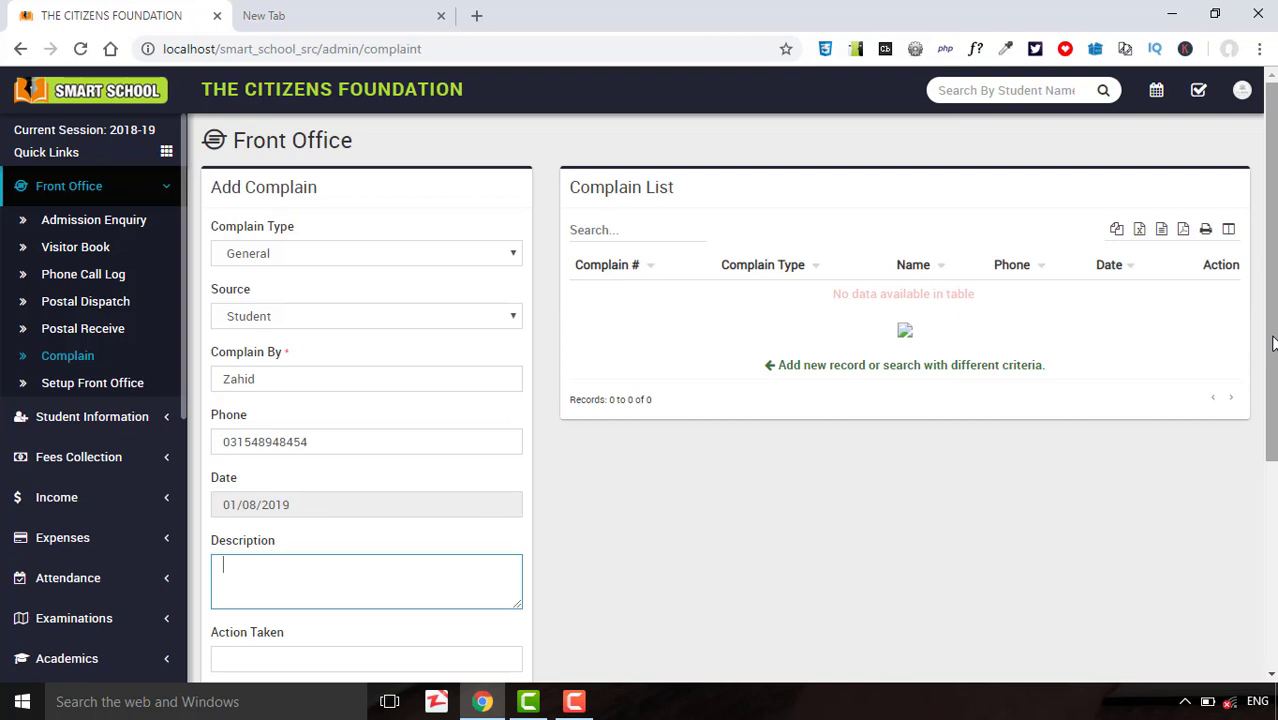
left_click_drag(1273, 343, 1272, 530)
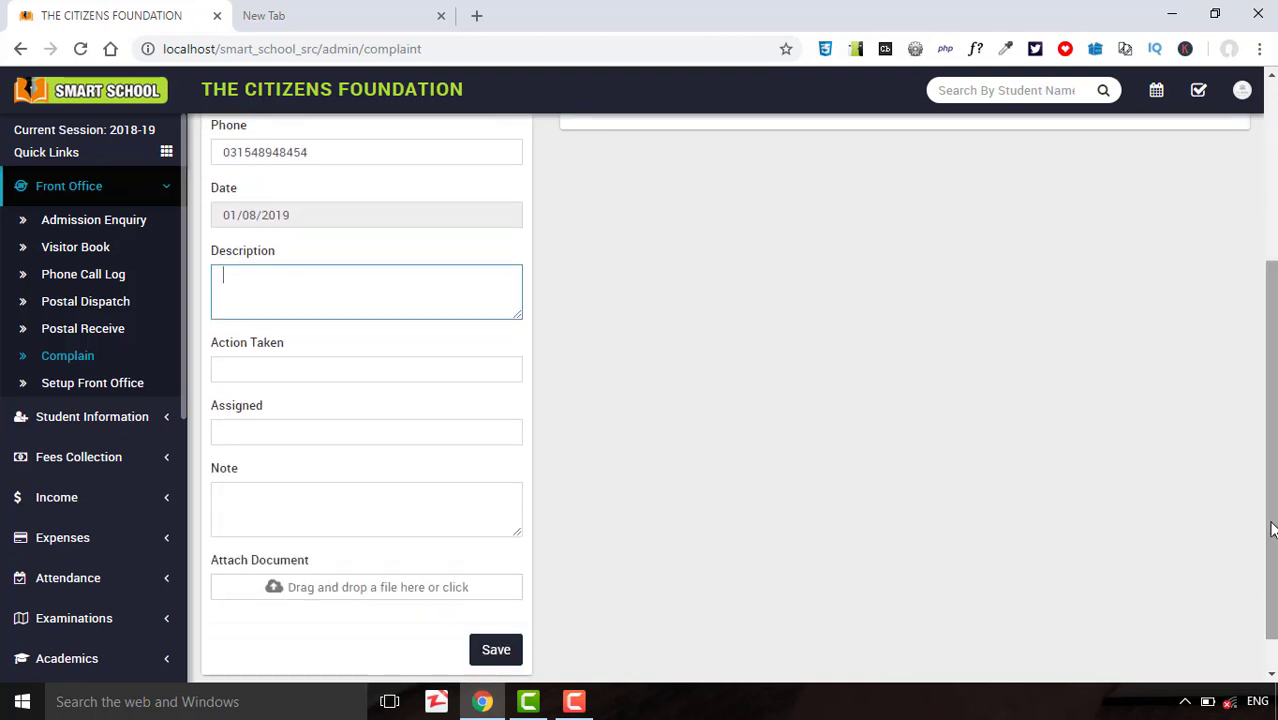
left_click(441, 367)
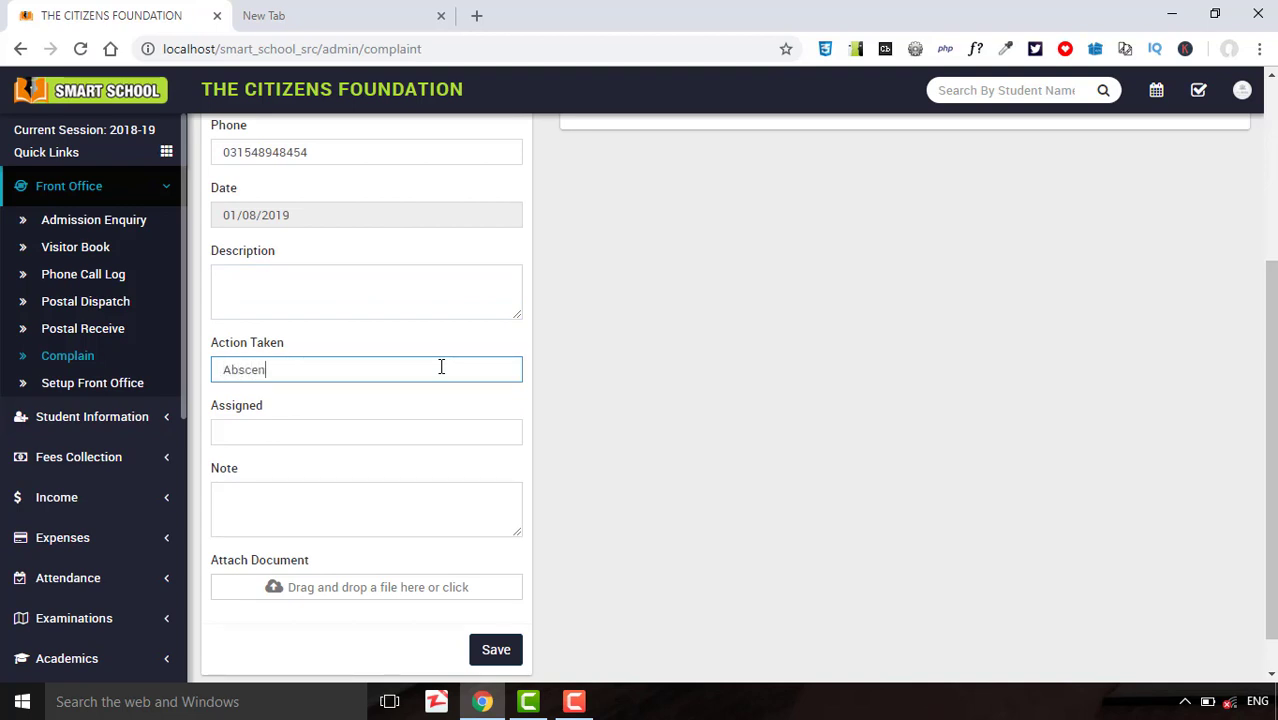
left_click(420, 433)
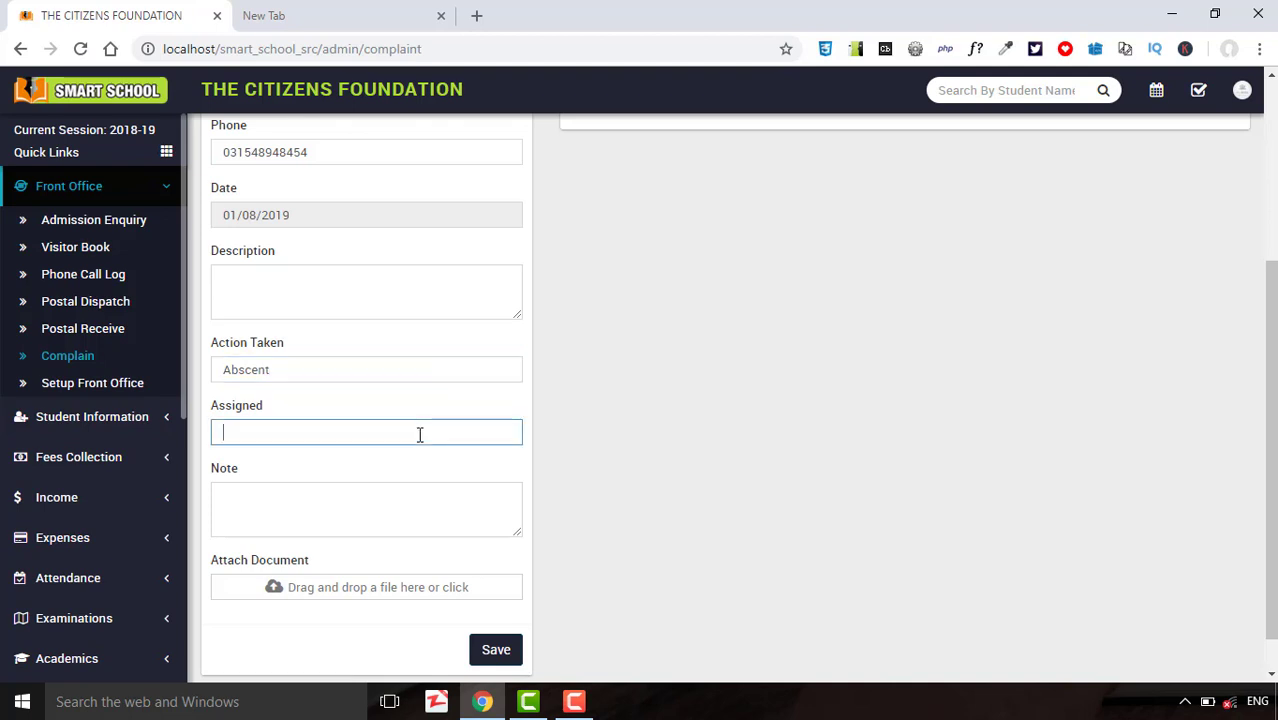
type("Teacher")
left_click(494, 650)
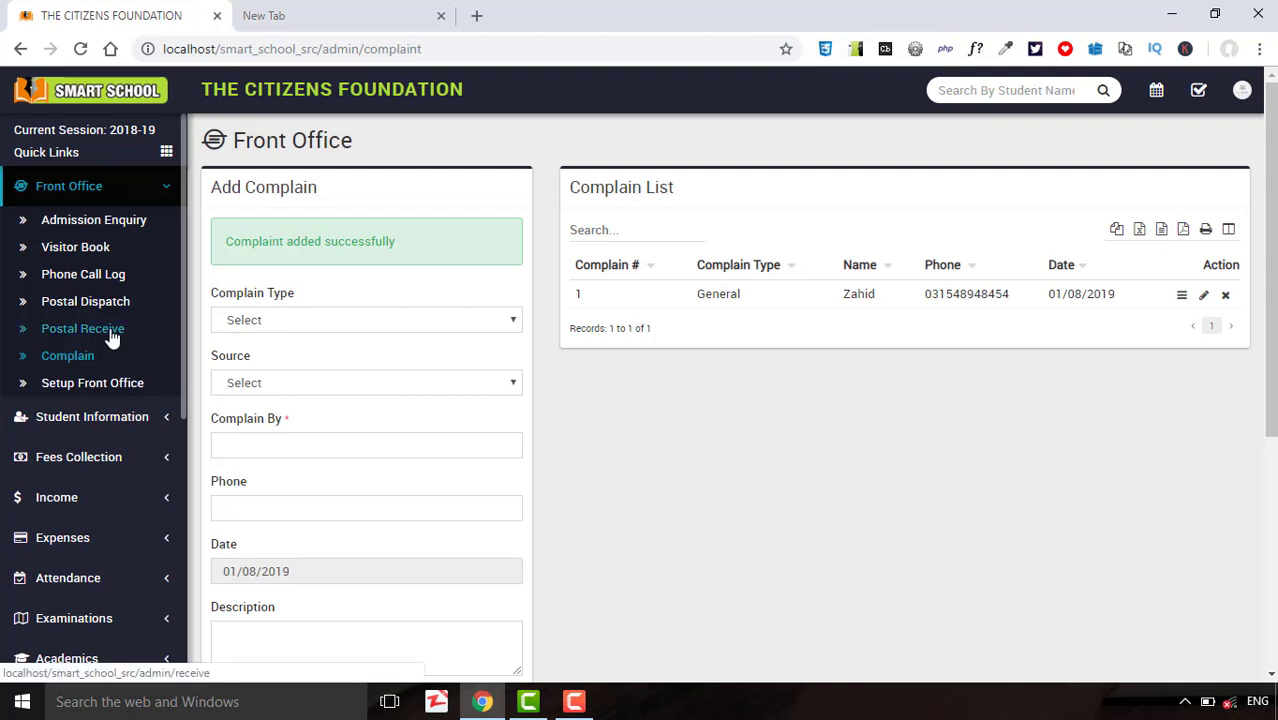
Choose complaint type Fee Complain, source Student, and enter the parent as complainant.
left_click(257, 329)
left_click(277, 375)
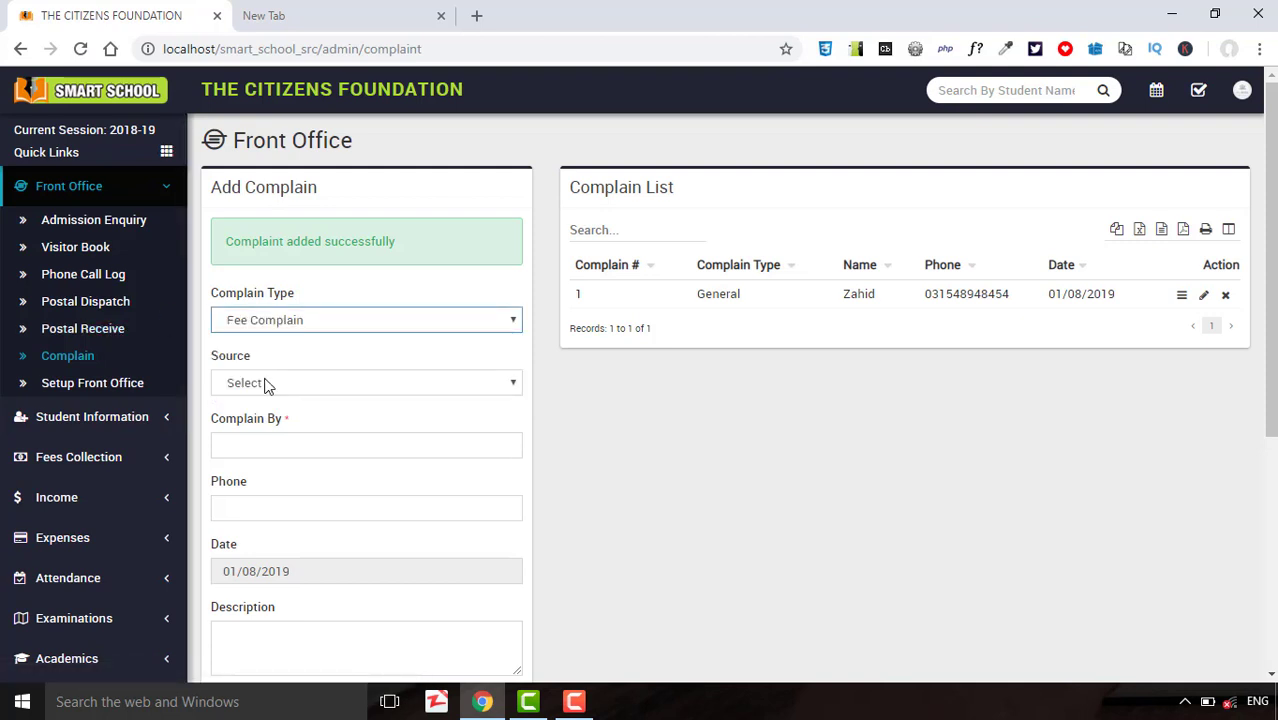
left_click(266, 386)
left_click(272, 425)
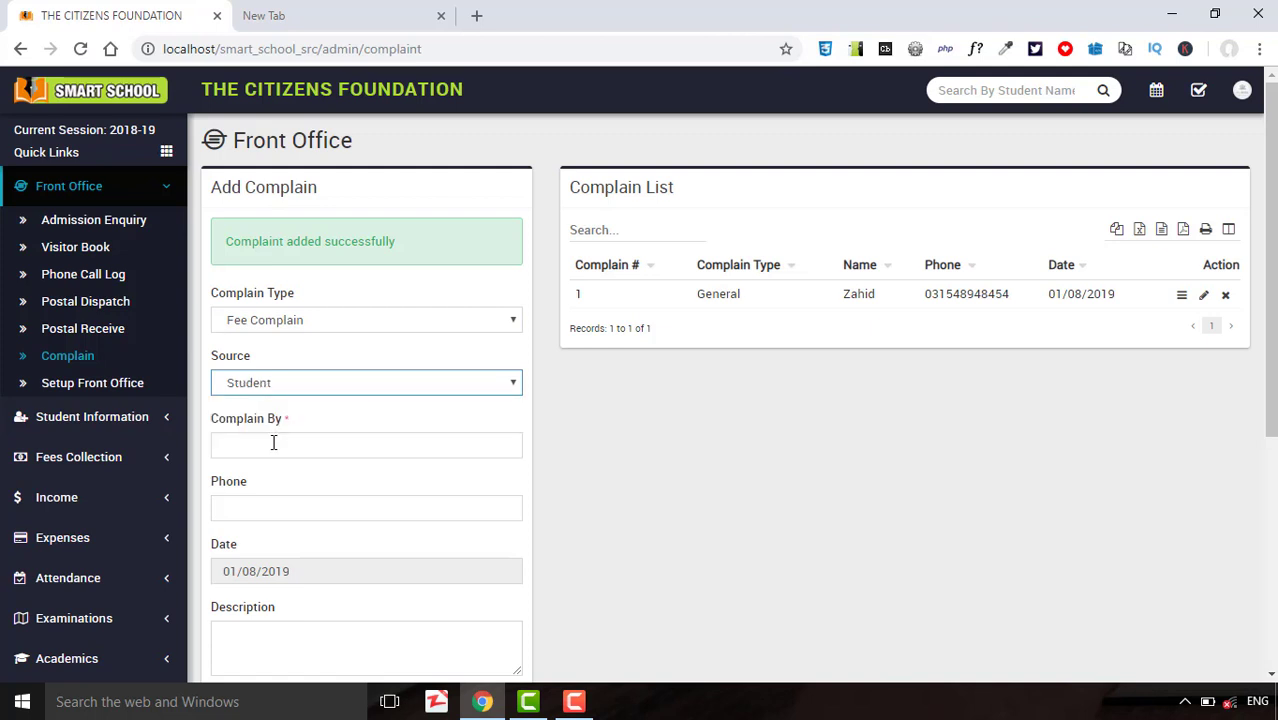
left_click(273, 443)
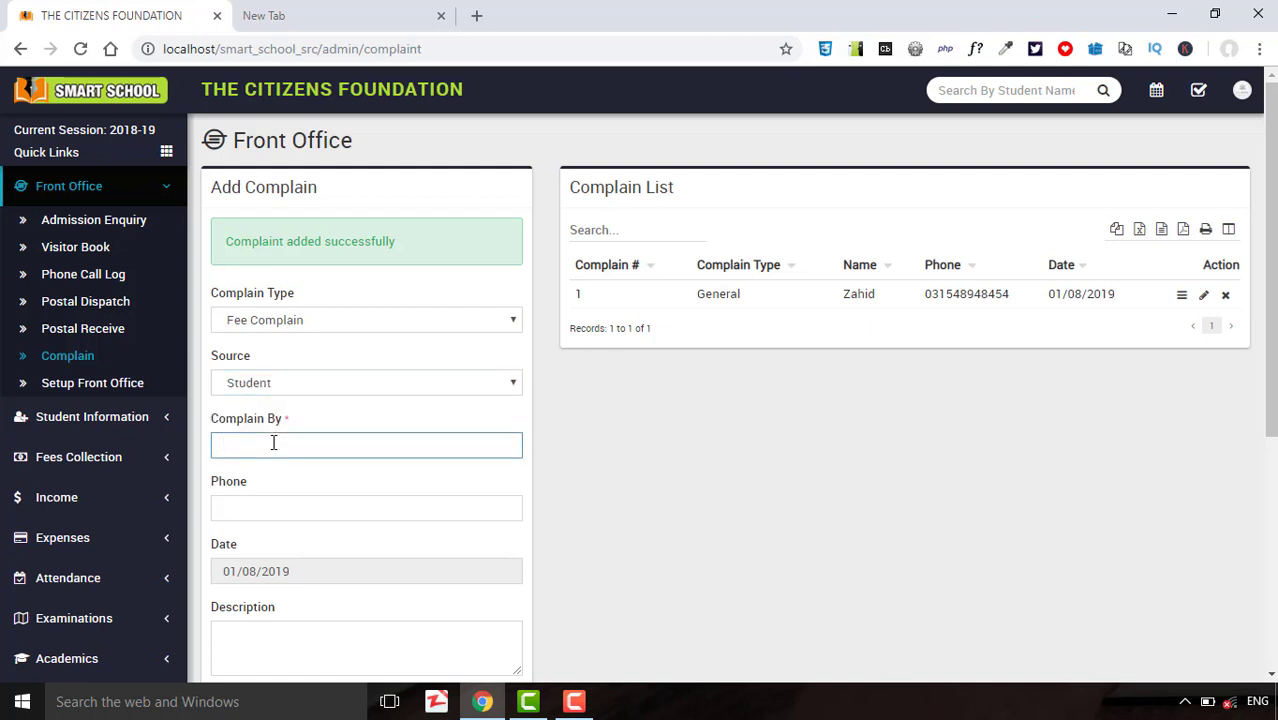
type("Parent")
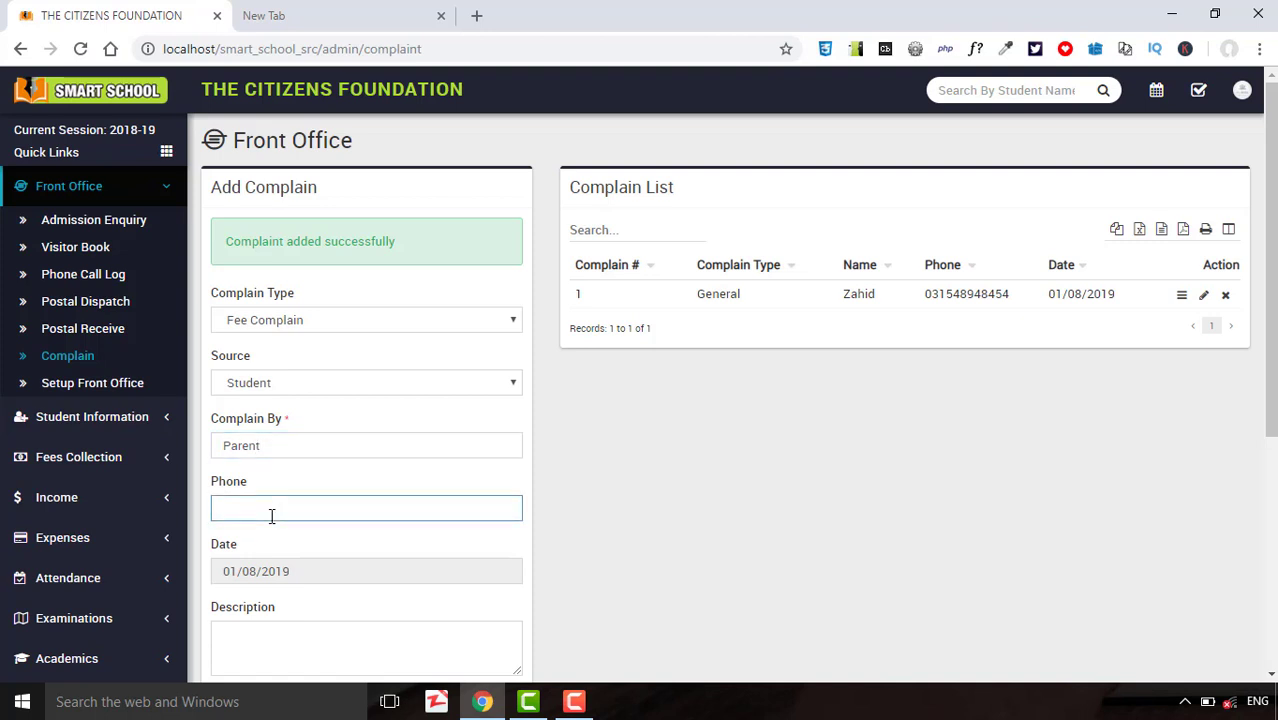
type("018484")
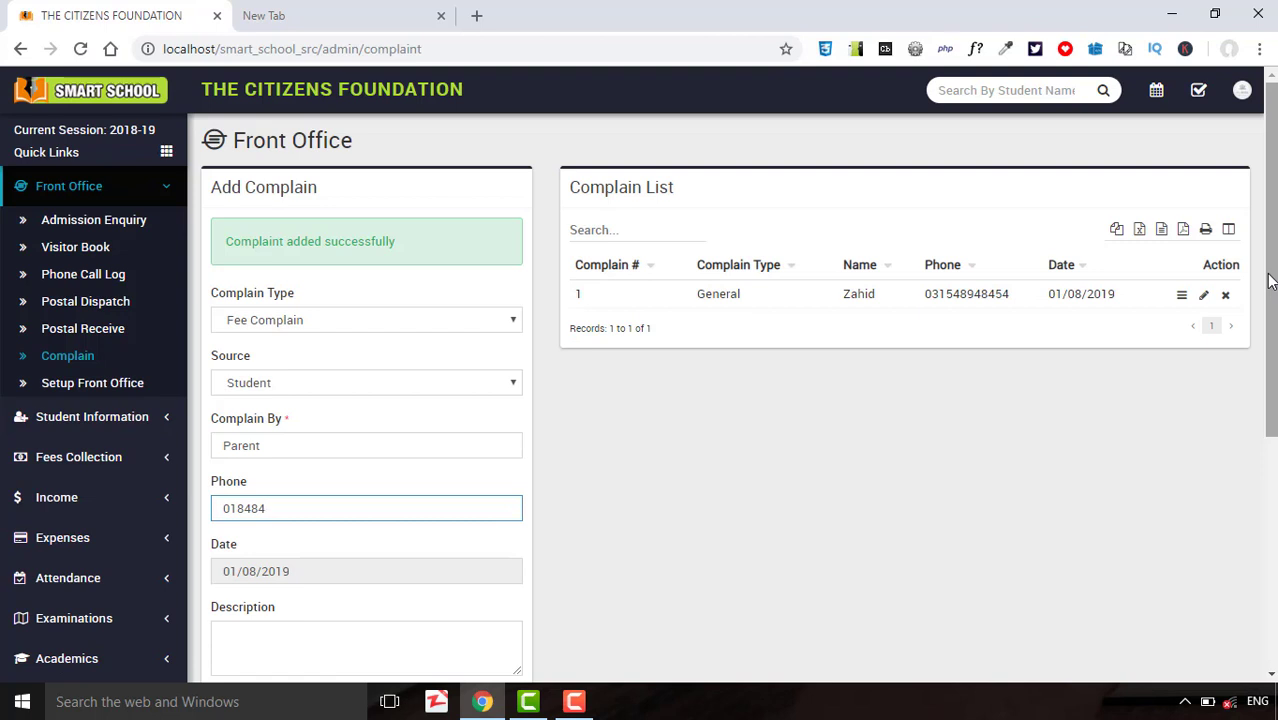
Fill action taken 'deposit the fee' and the assignee, then save the complaint.
left_click_drag(1270, 282, 1266, 470)
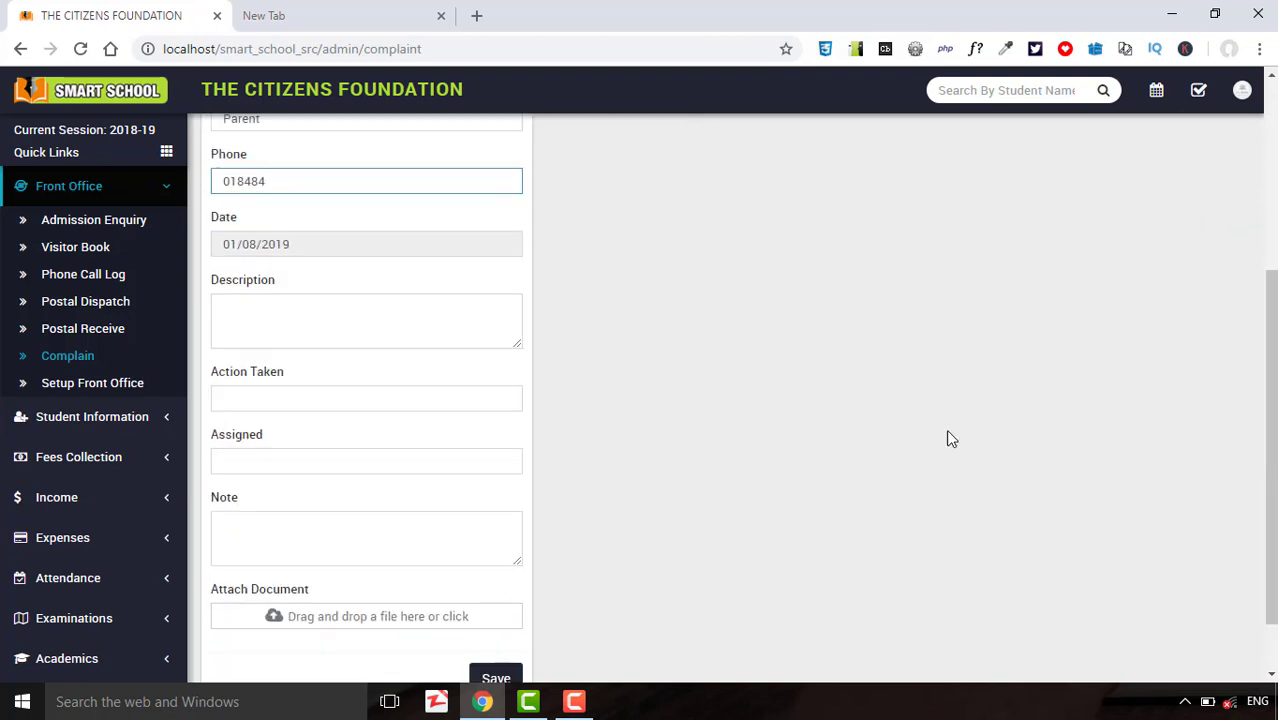
left_click(440, 389)
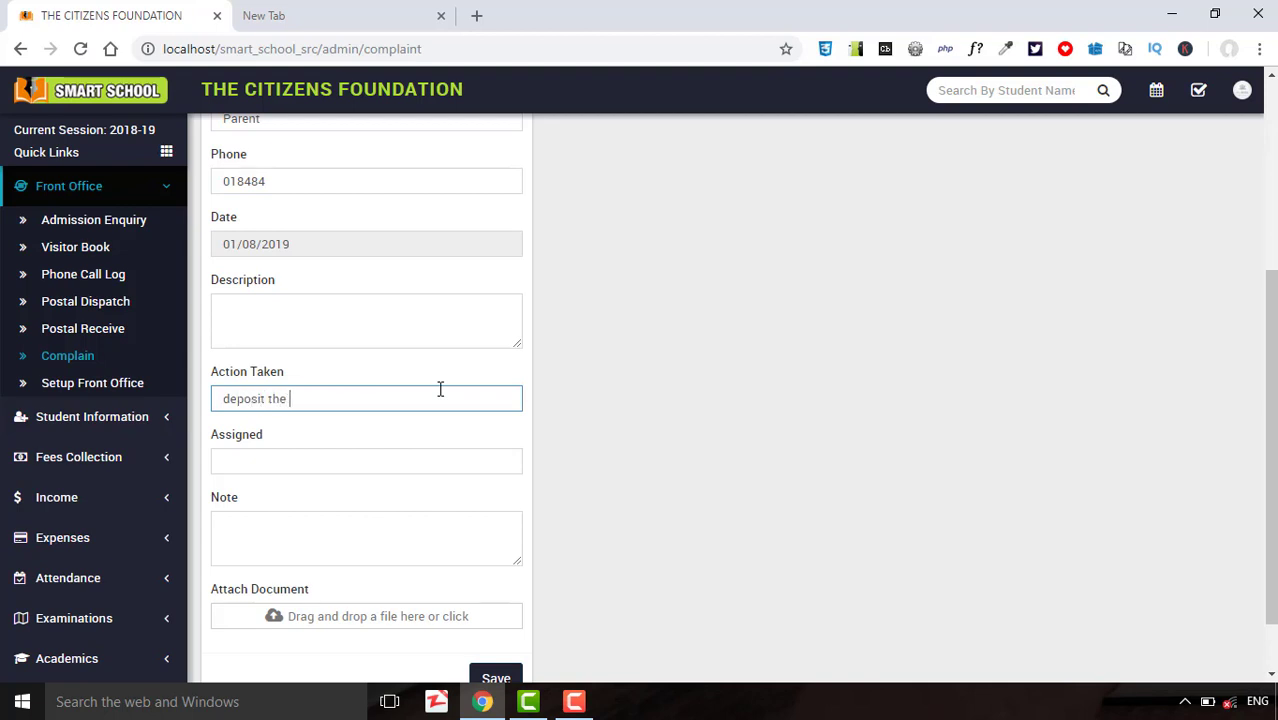
double_click(401, 478)
left_click(402, 467)
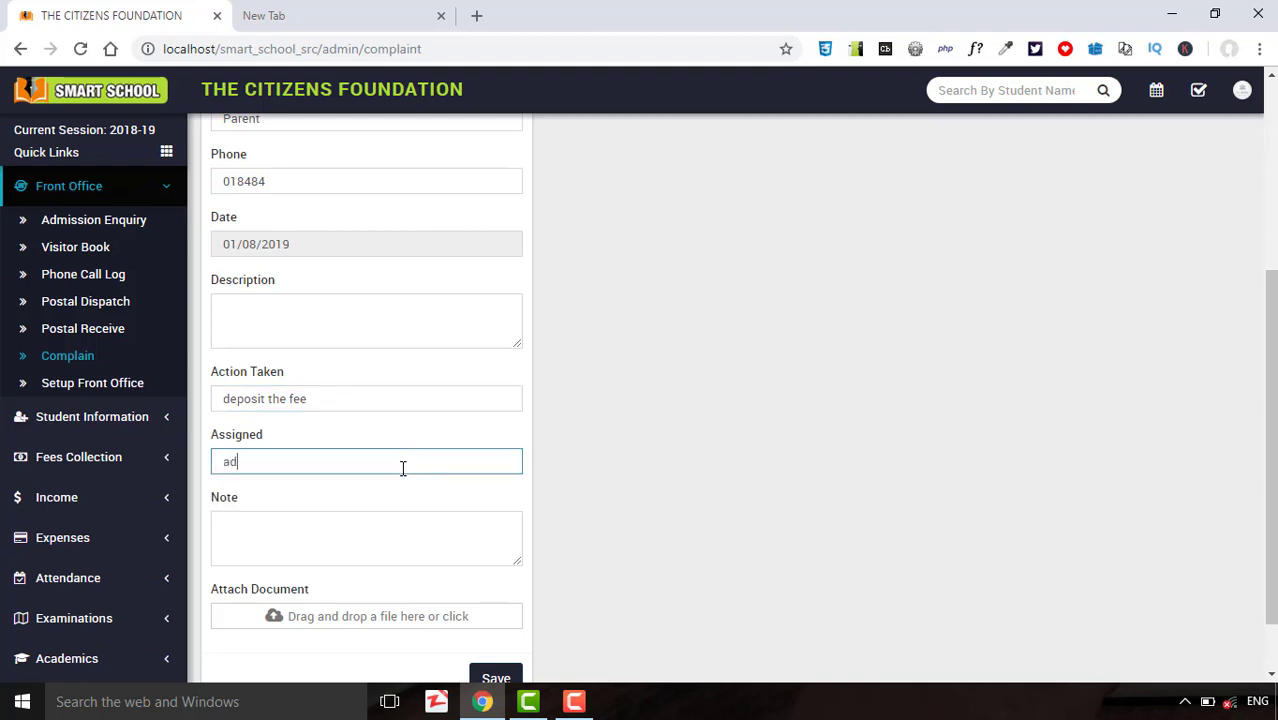
left_click(508, 676)
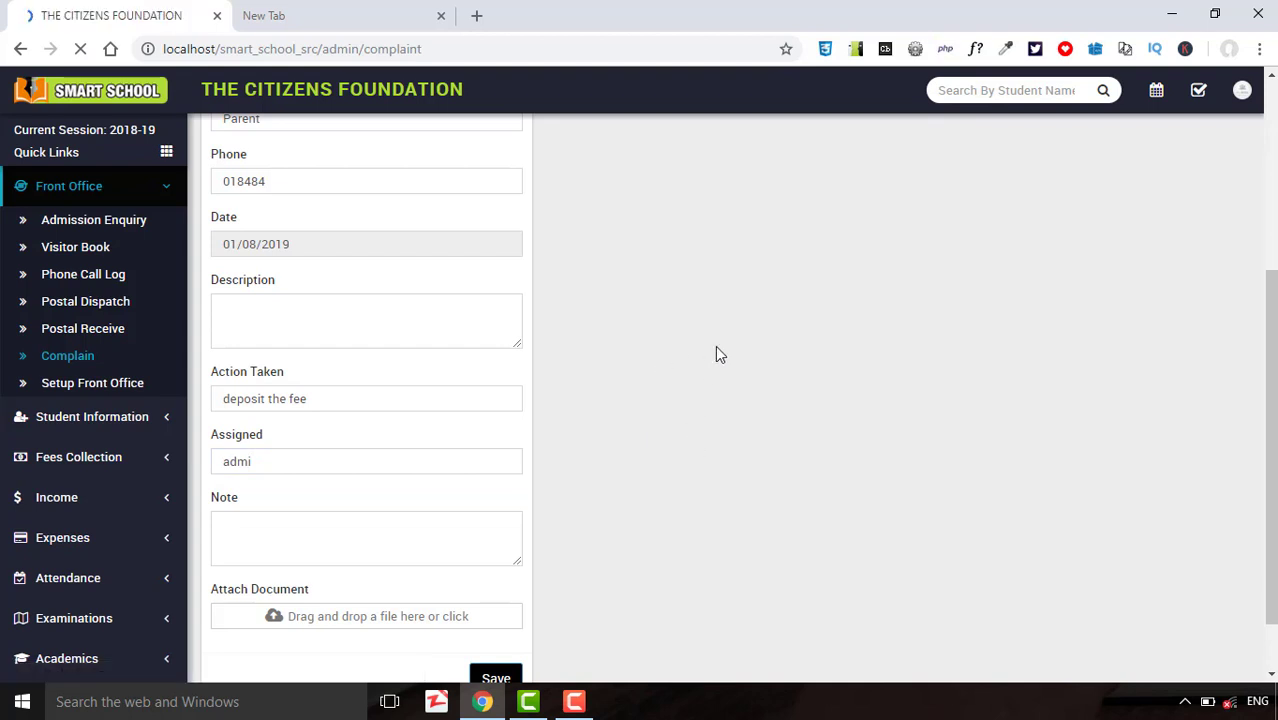
left_click(108, 342)
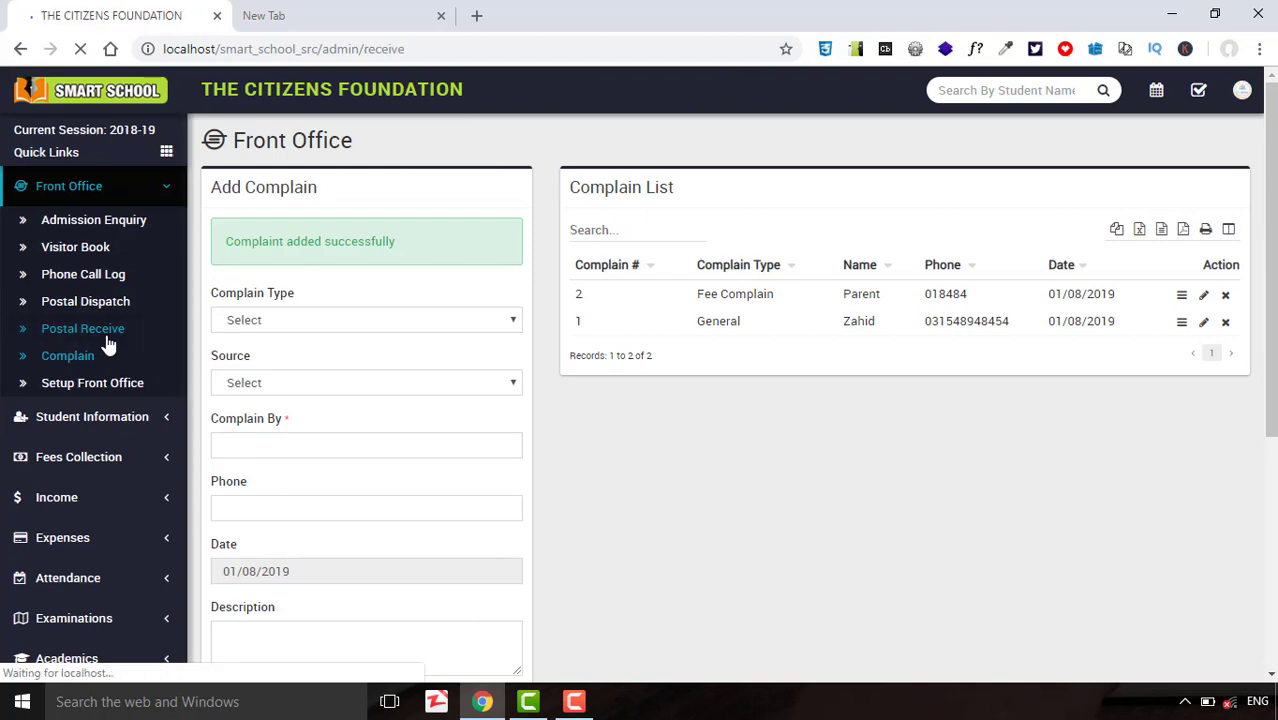
Enter From Title 'Meeting' and Reference No '454df' for the received post.
left_click(285, 259)
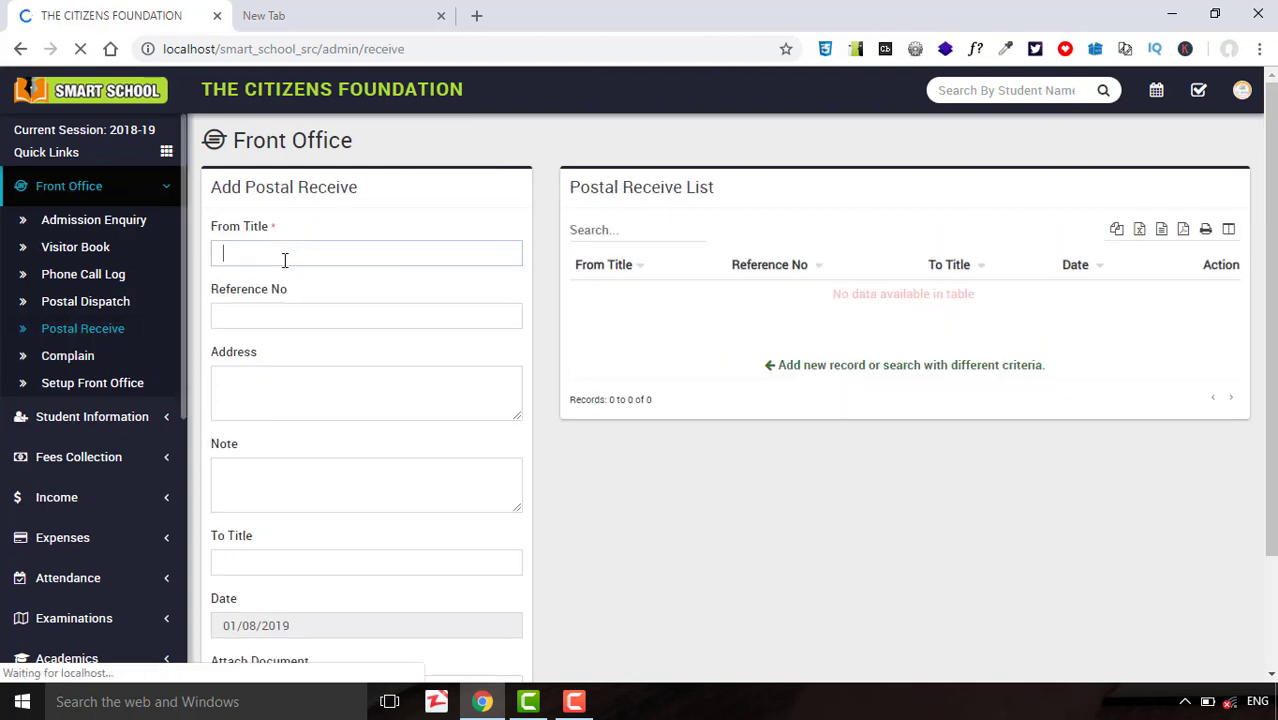
type("Meet")
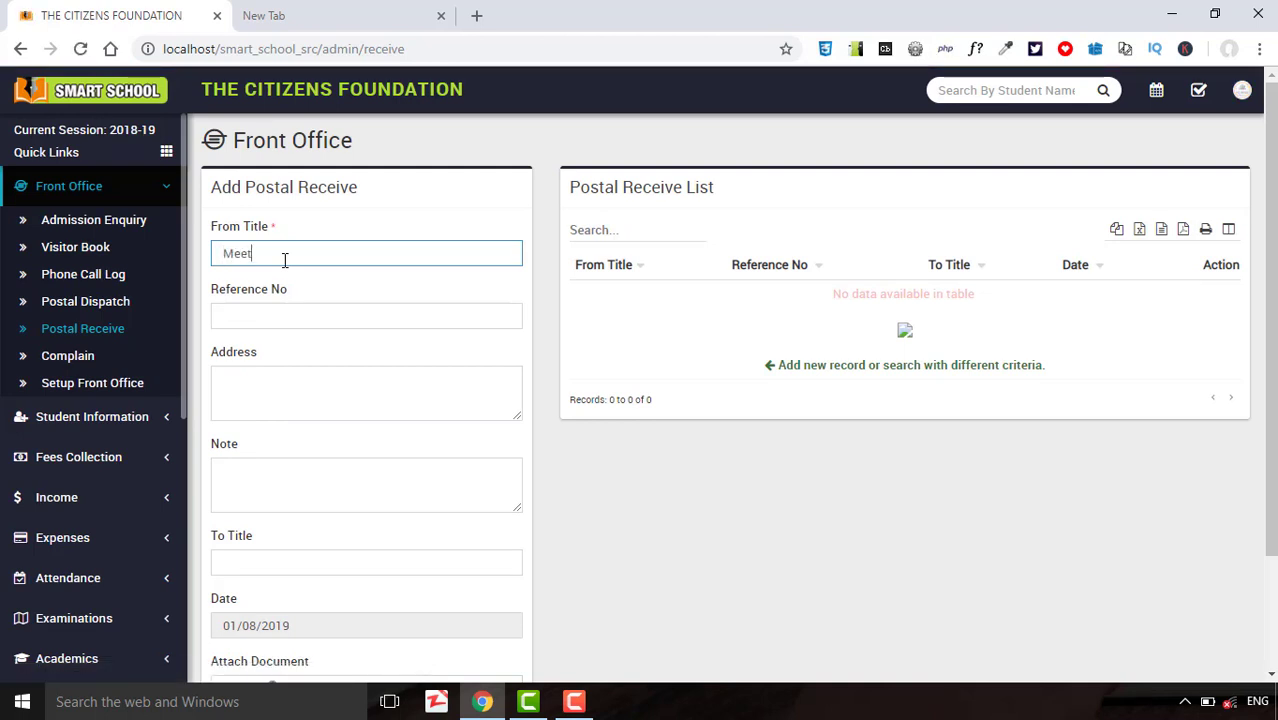
type("ing")
left_click(296, 323)
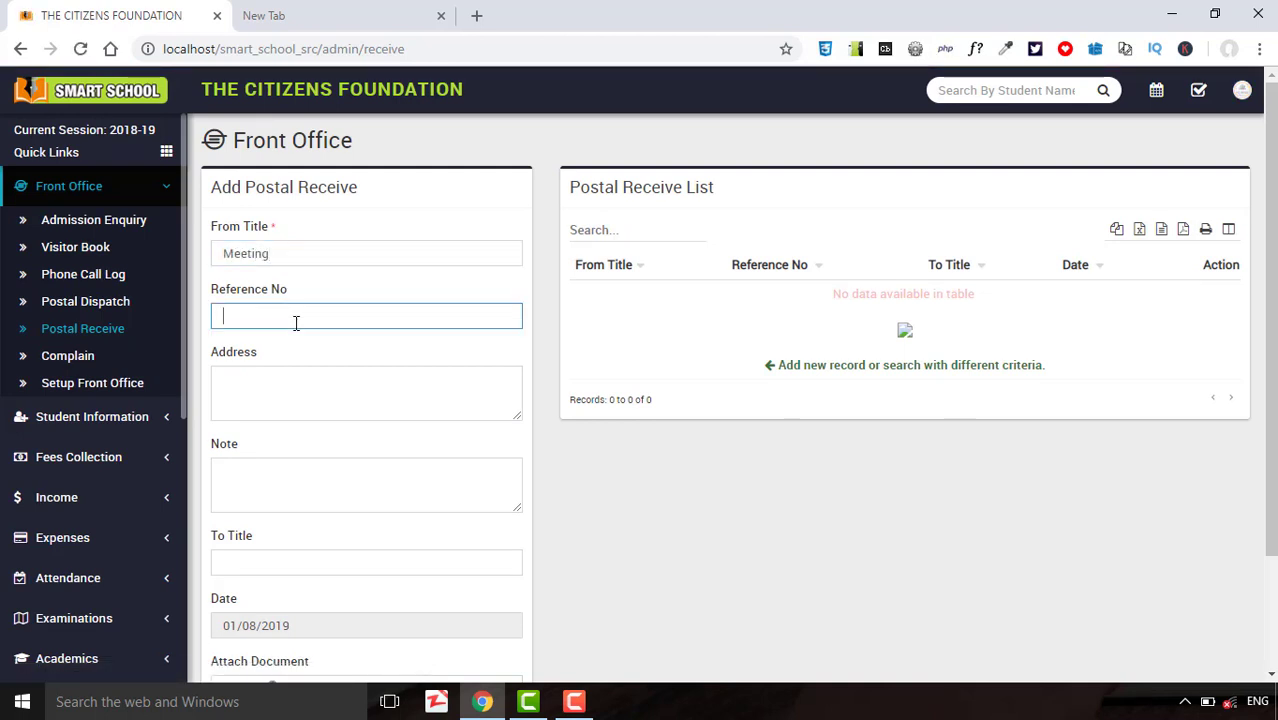
type("454df")
left_click(292, 390)
left_click(290, 466)
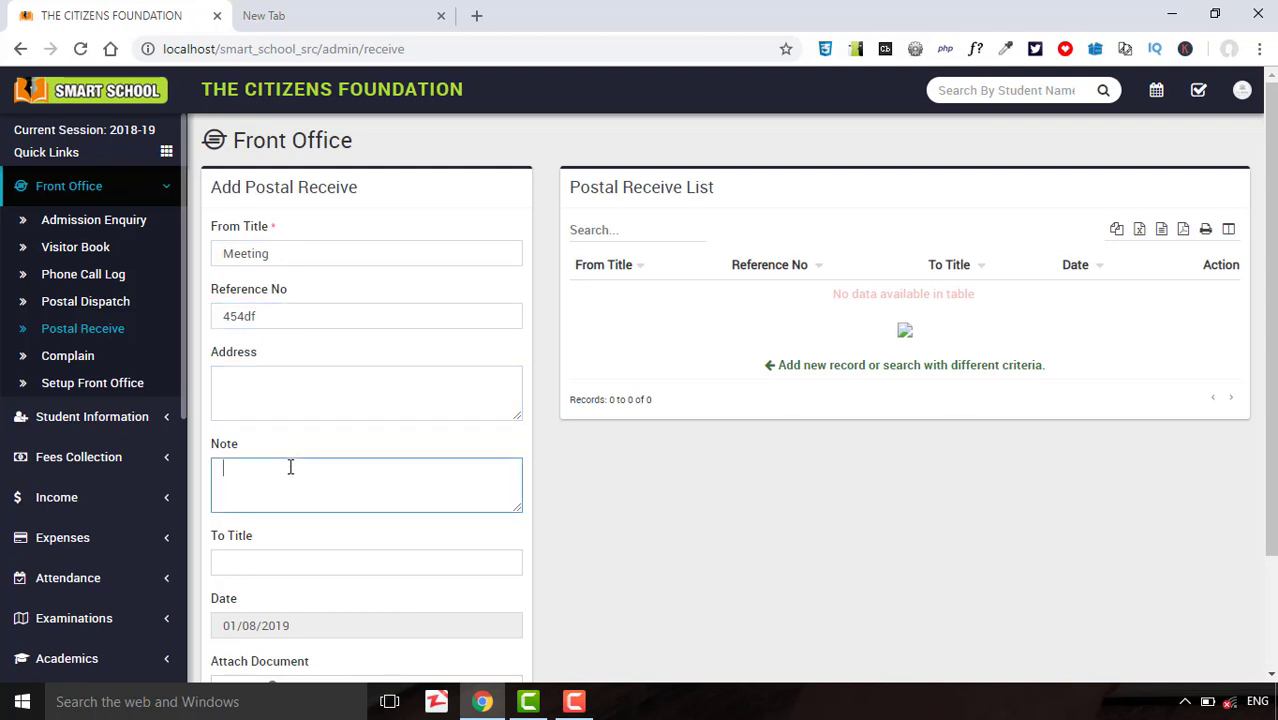
Set To Title 'Confrence' and save the postal receive record.
left_click(294, 560)
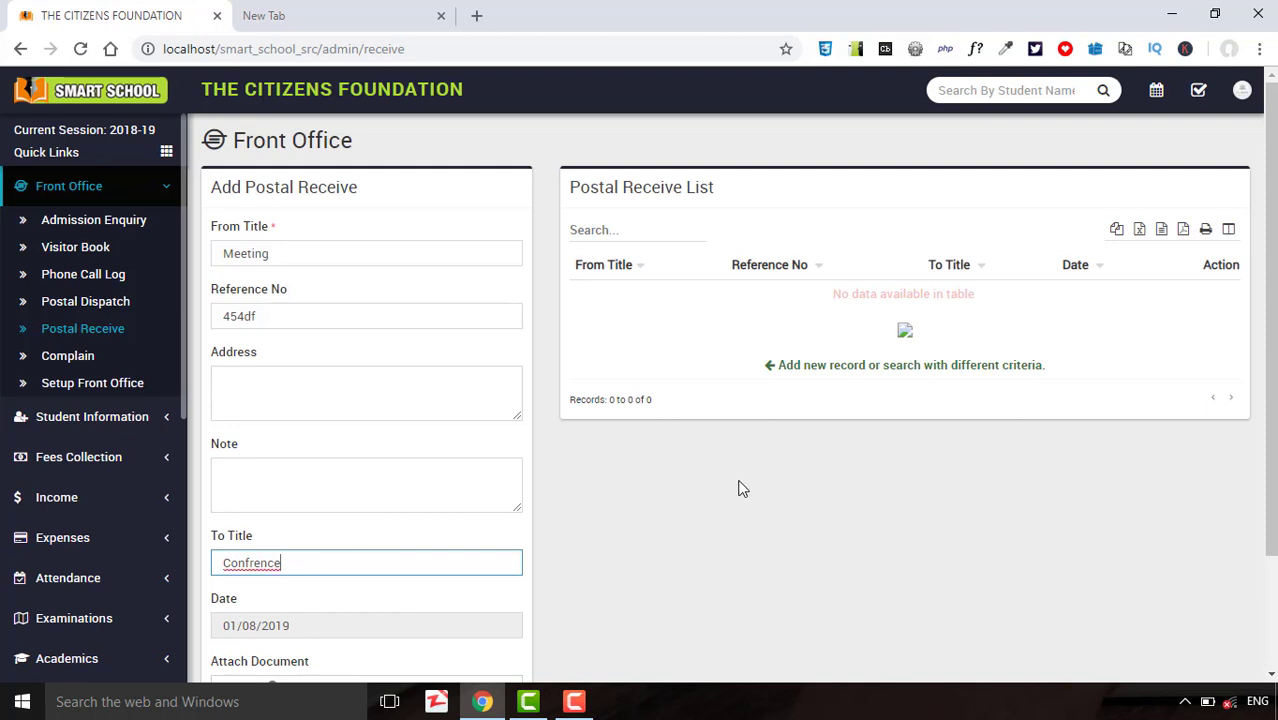
left_click_drag(1270, 350, 1267, 520)
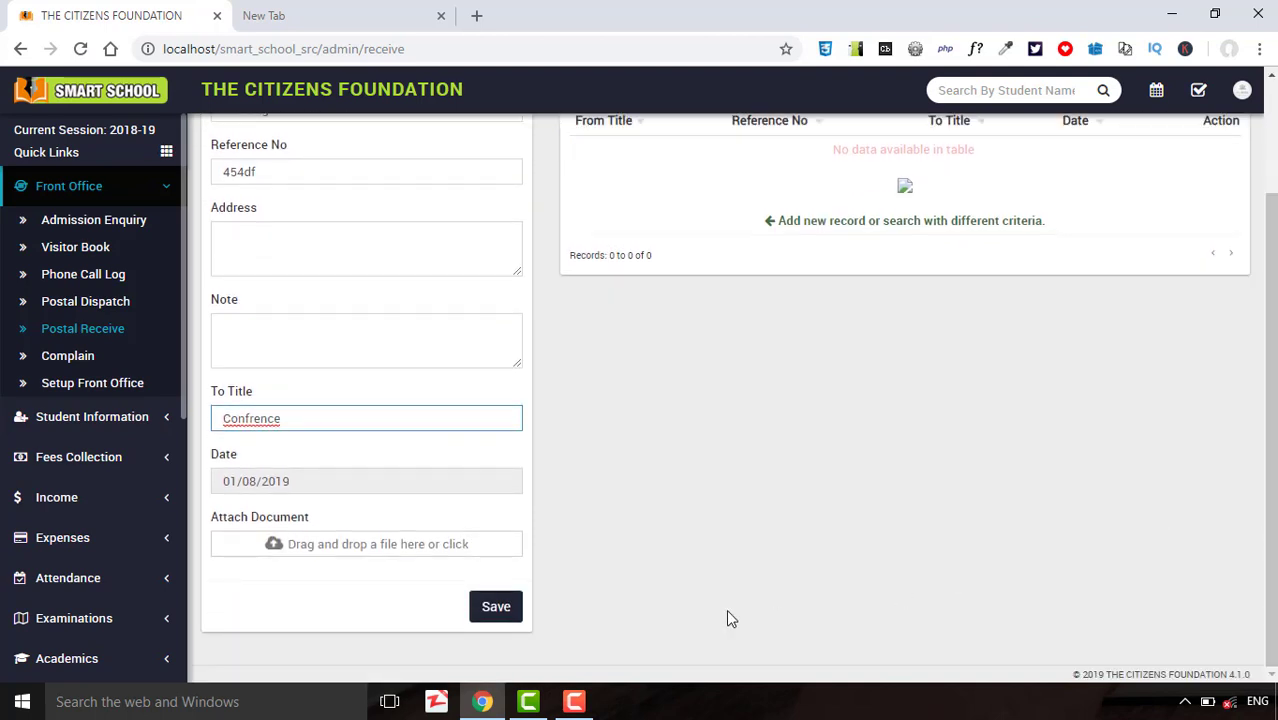
left_click(493, 610)
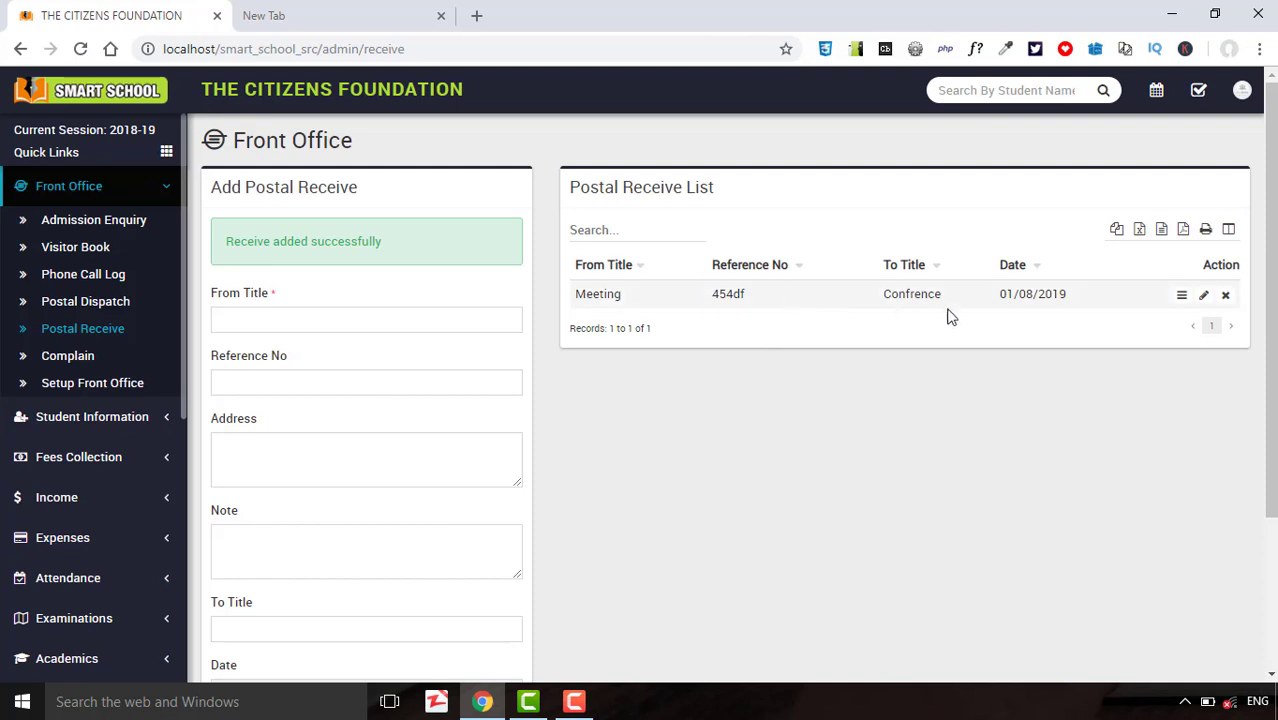
left_click(1201, 300)
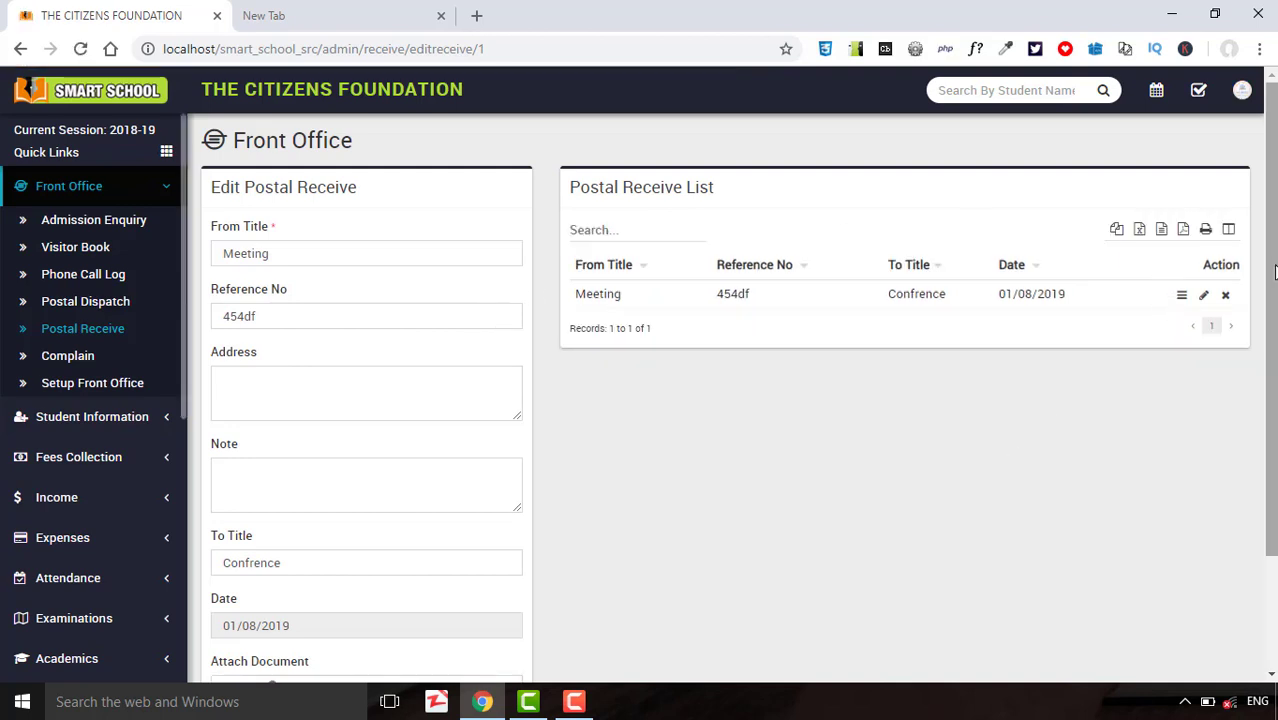
Save the Meeting postal entry again without changes.
scroll(1267, 440, "down", 2)
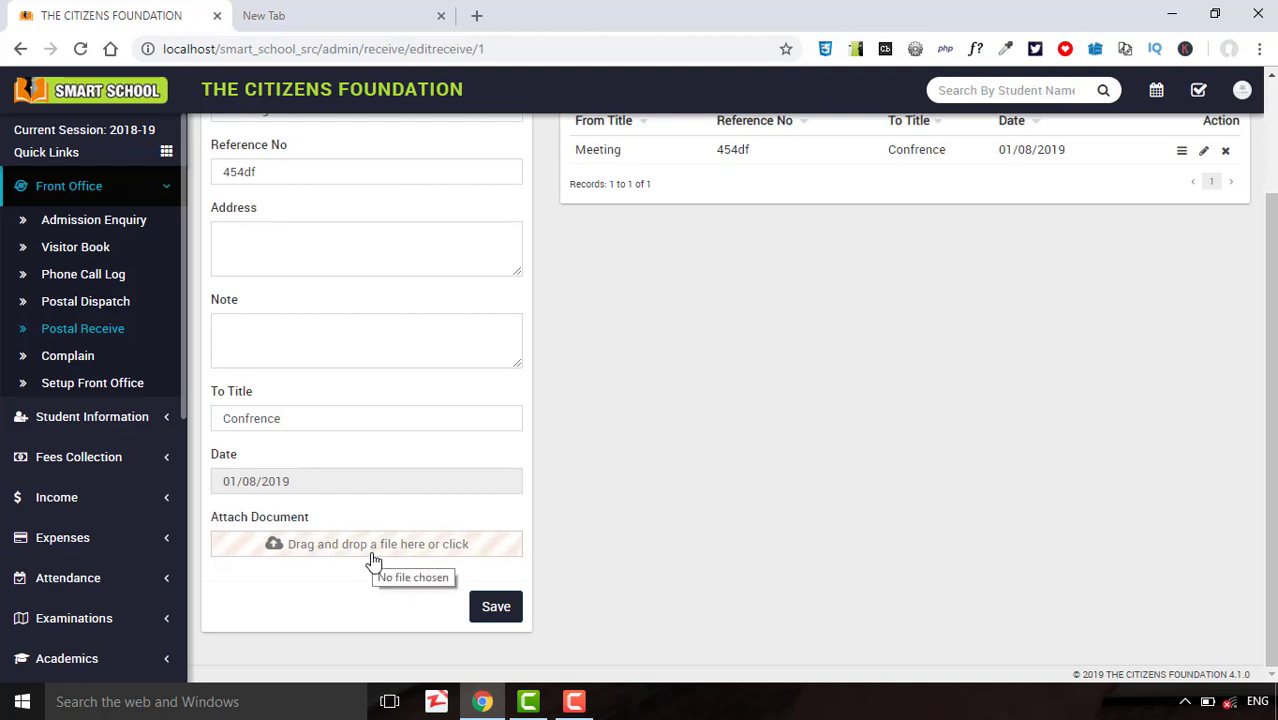
left_click(500, 612)
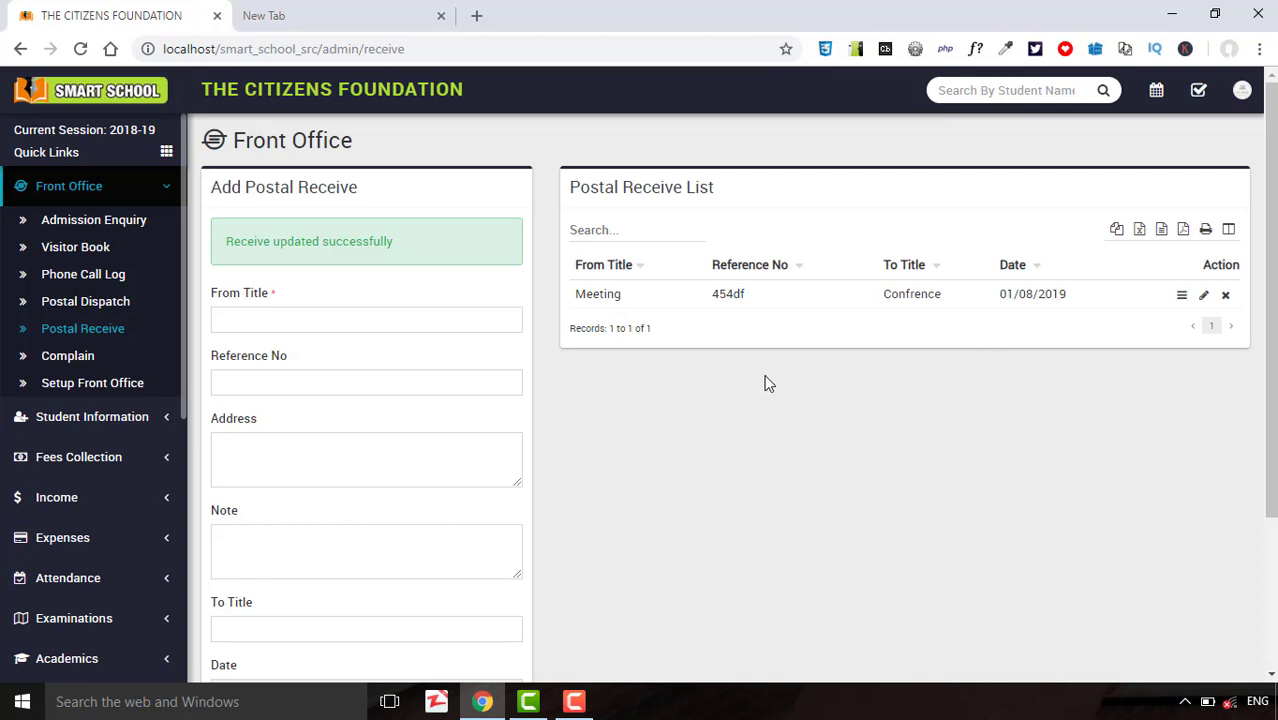
left_click(128, 303)
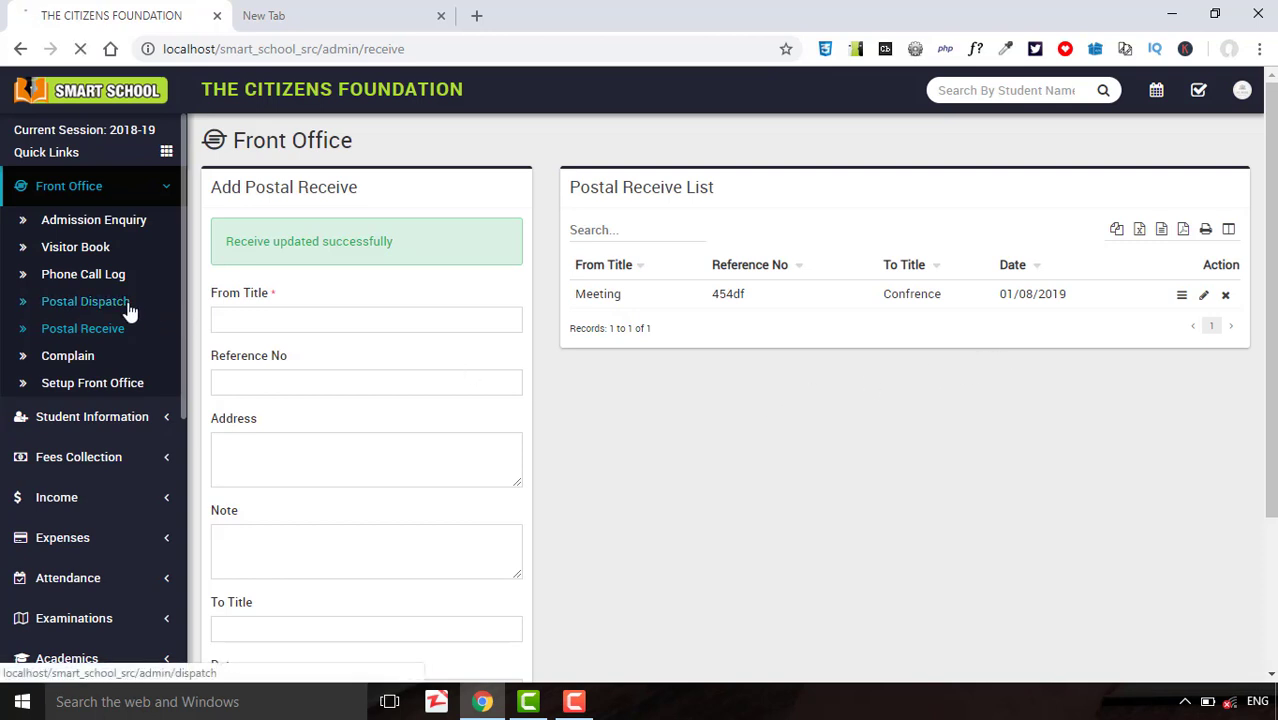
Enter To Title 'Education ministry', fixing the misspelling with the spell-check suggestion.
left_click(295, 263)
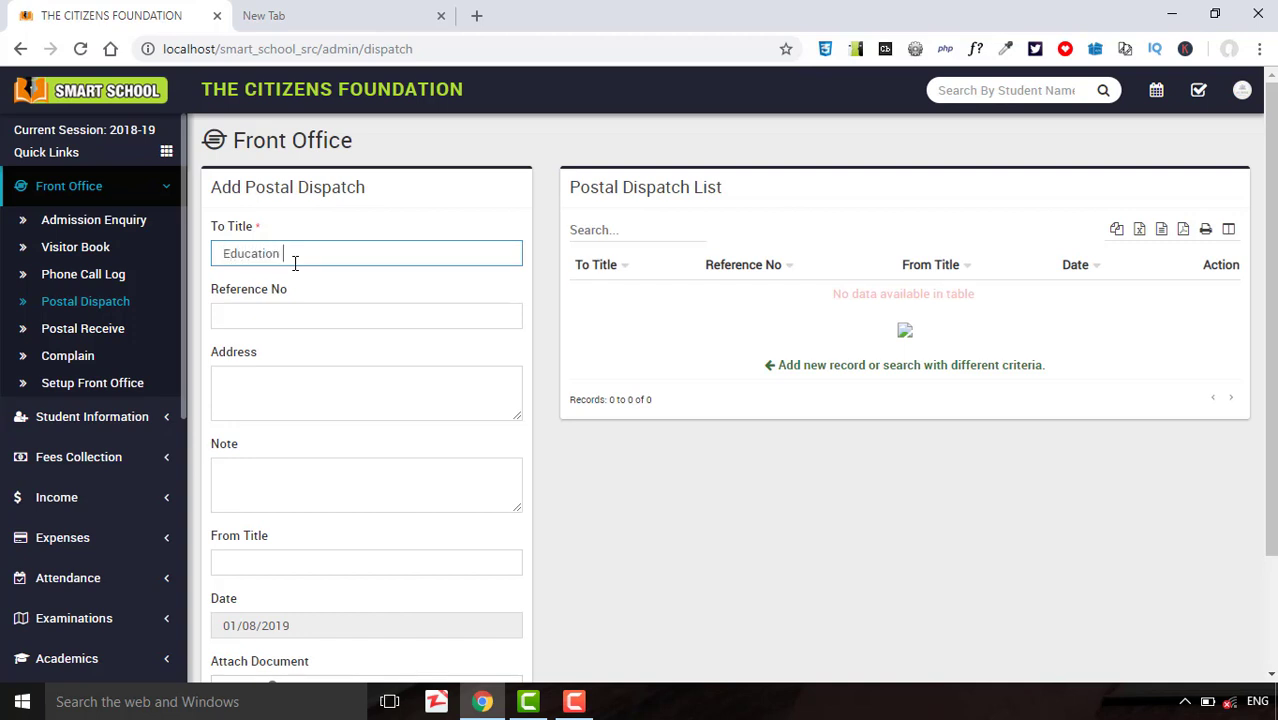
type("Education ministary")
left_click(305, 314)
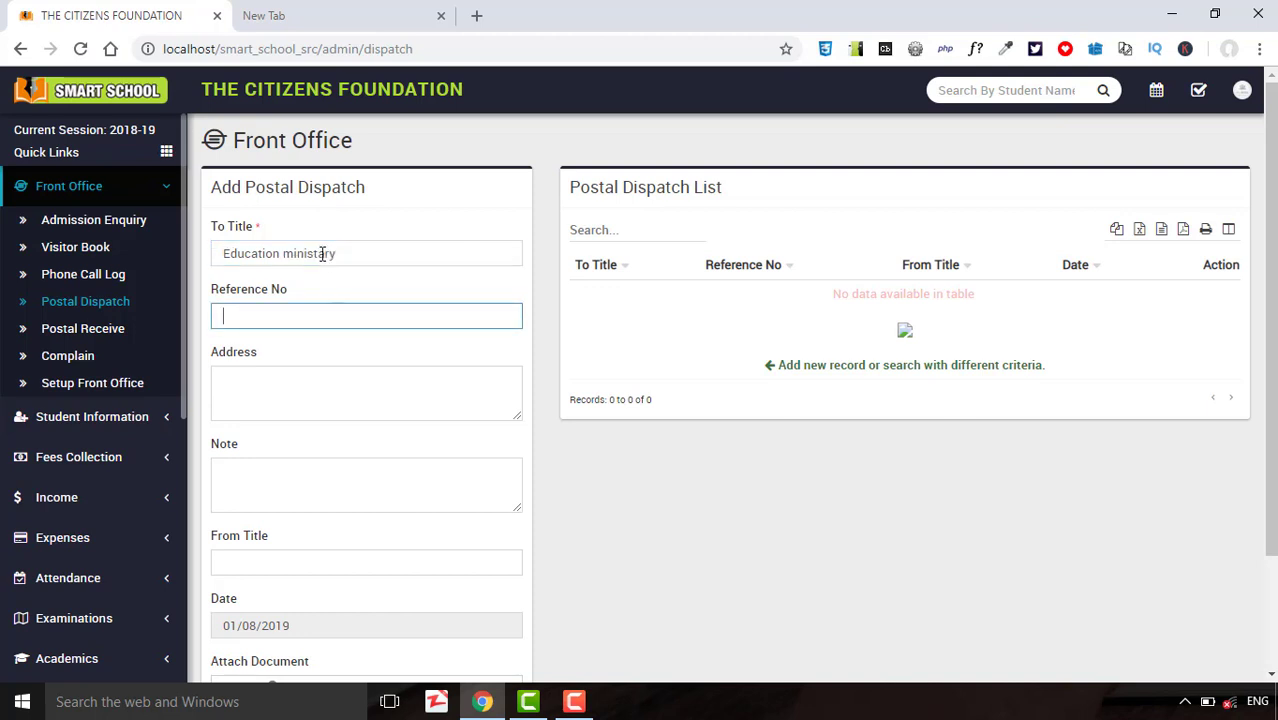
left_click(322, 254)
right_click(322, 254)
left_click(345, 267)
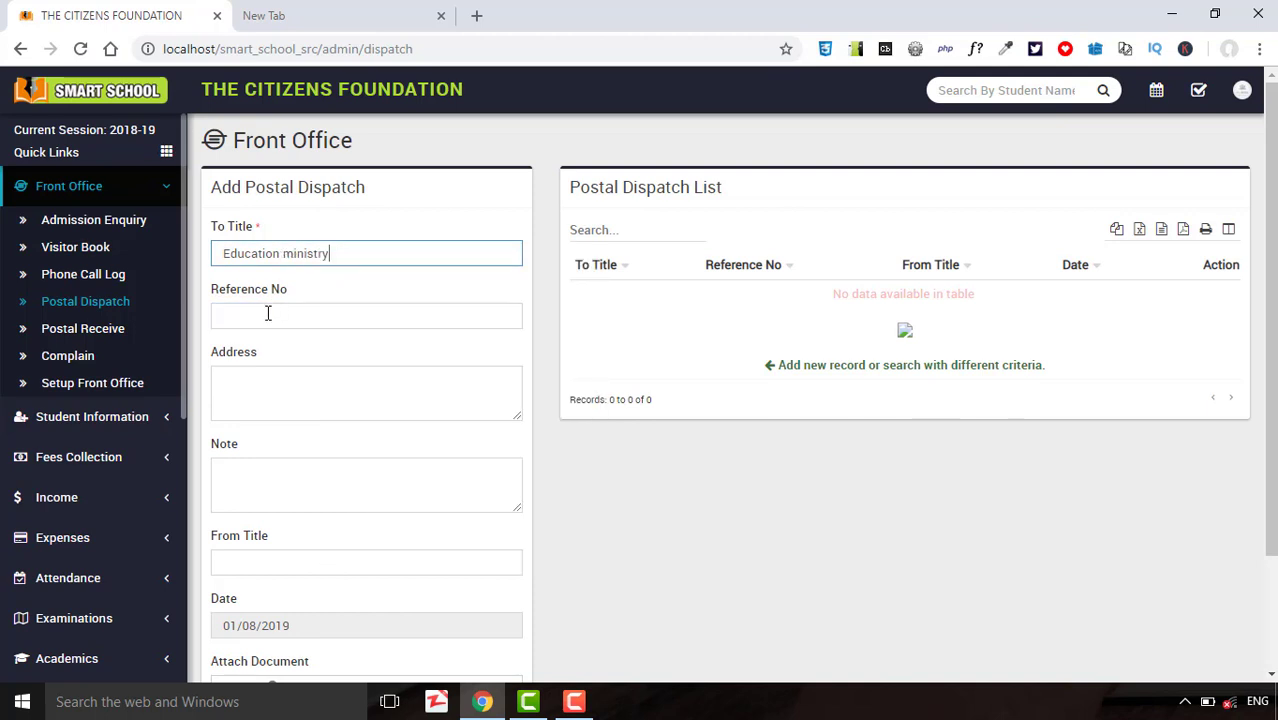
Enter reference number '44sfs' and fill the remaining dispatch fields.
left_click(268, 313)
type("44sfs")
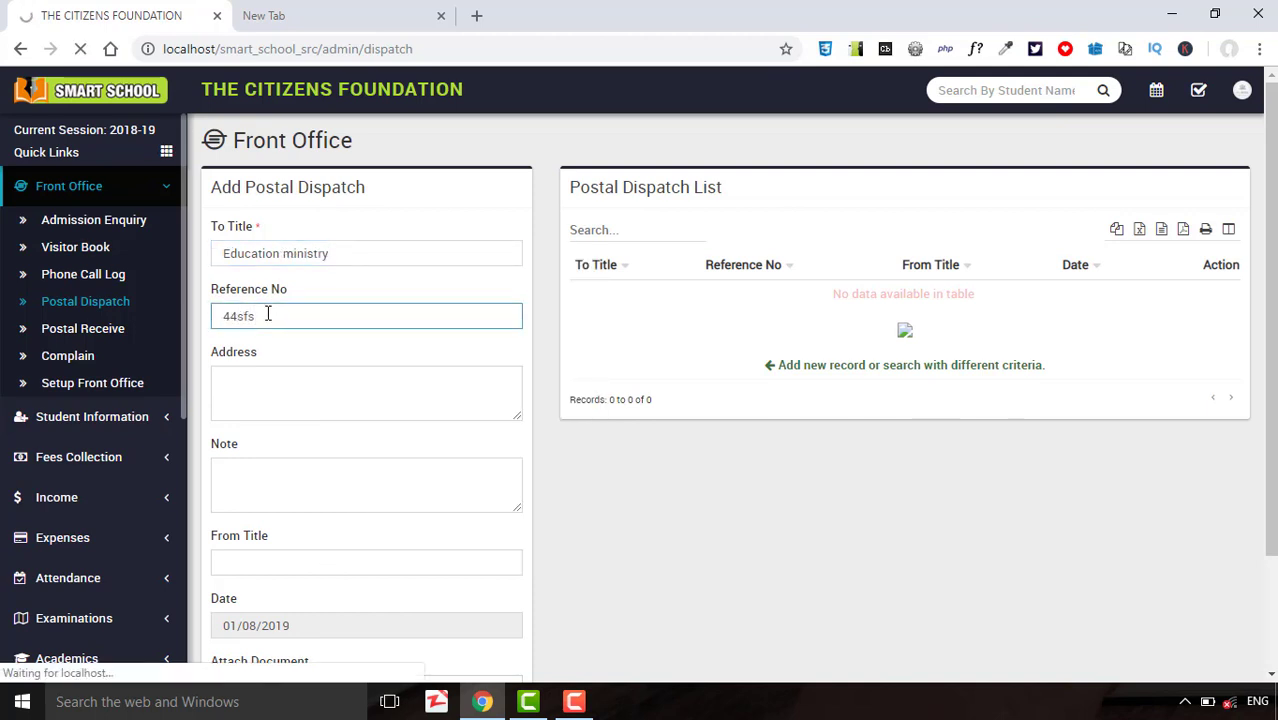
left_click(261, 384)
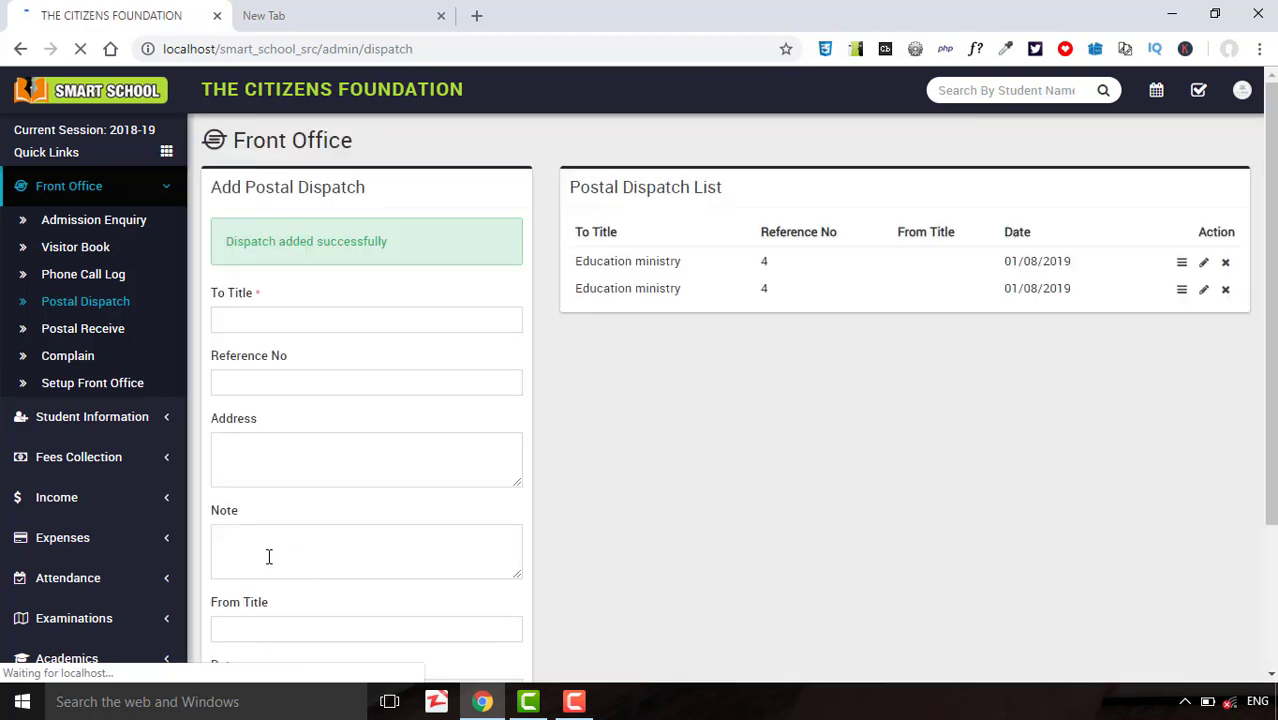
left_click(290, 535)
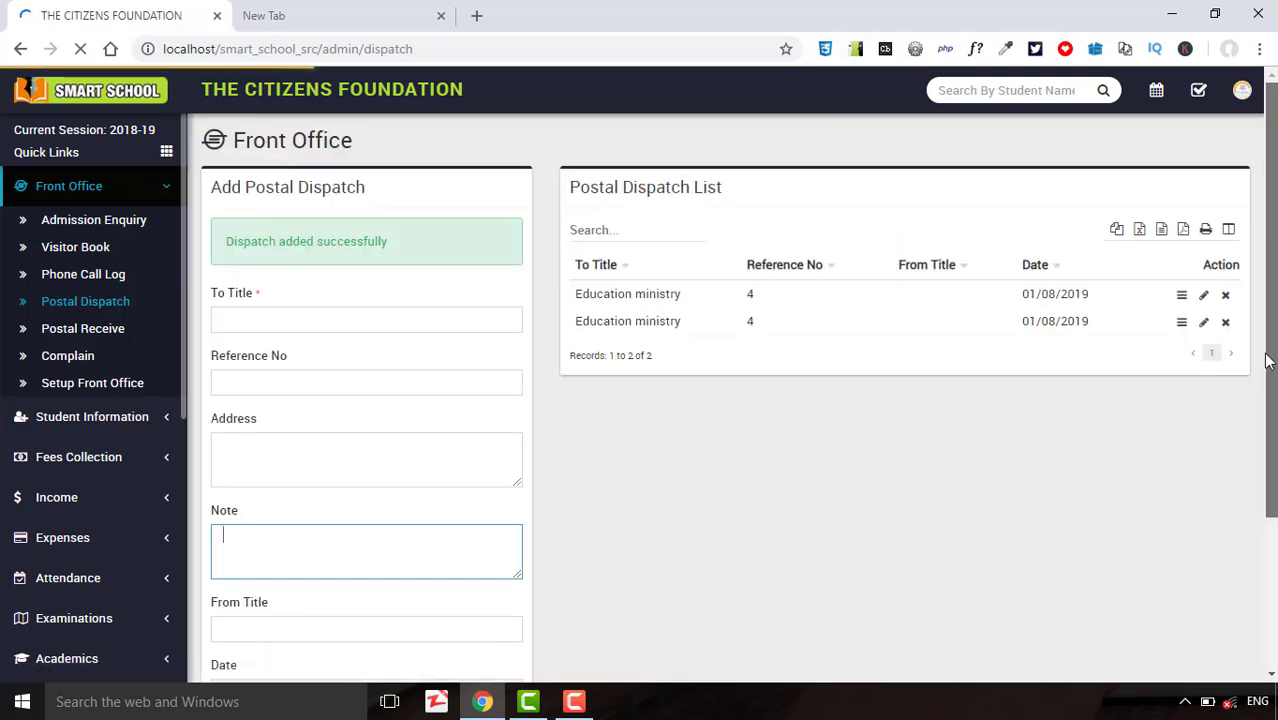
scroll(1268, 360, "down", 3)
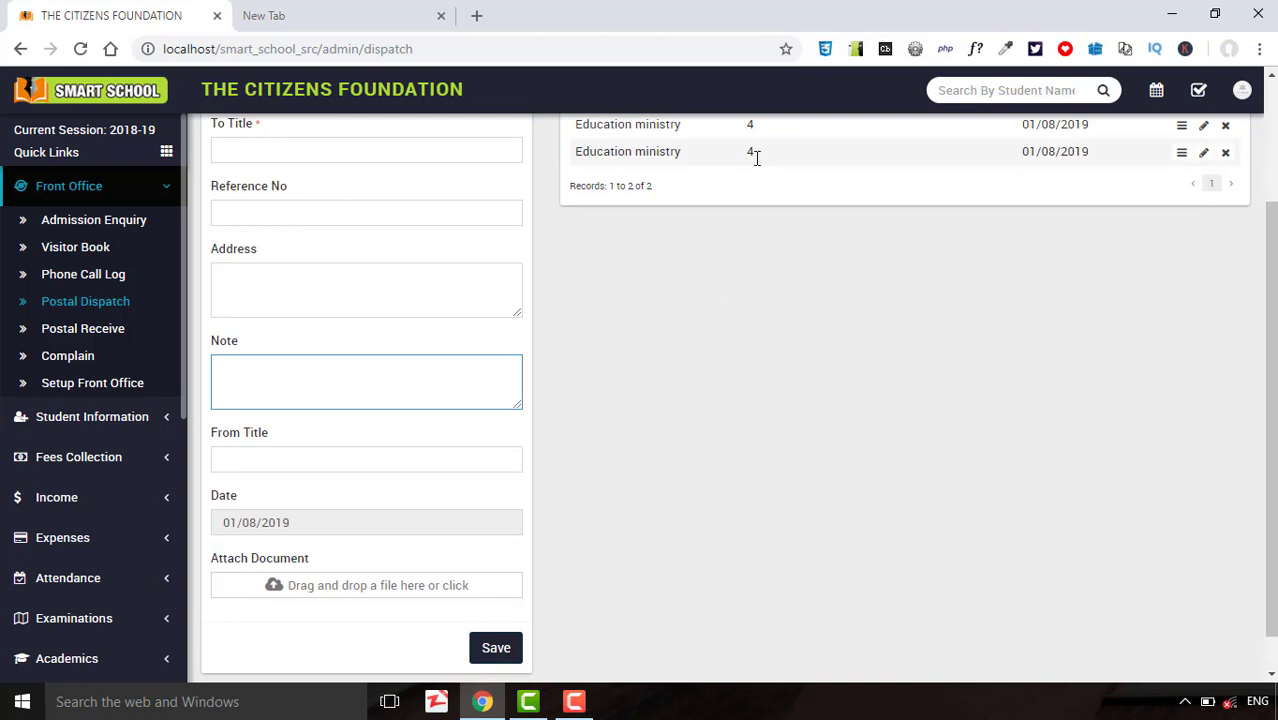
left_click(275, 453)
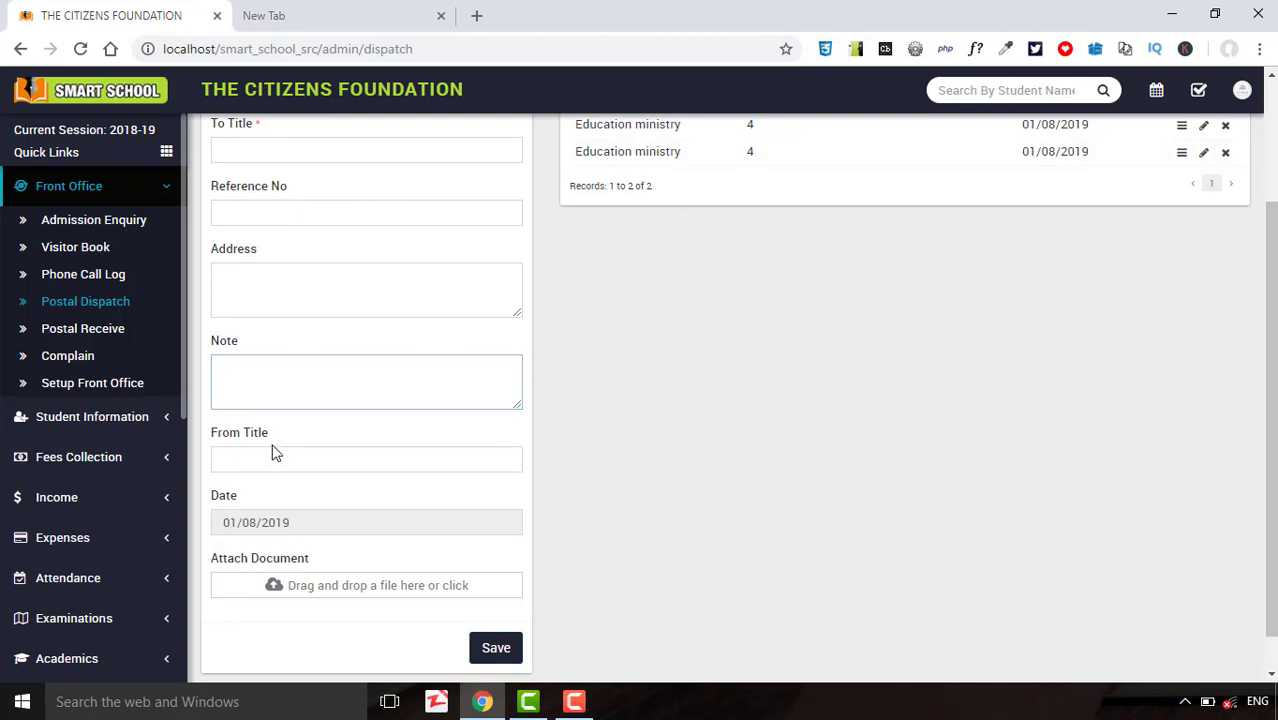
left_click(275, 455)
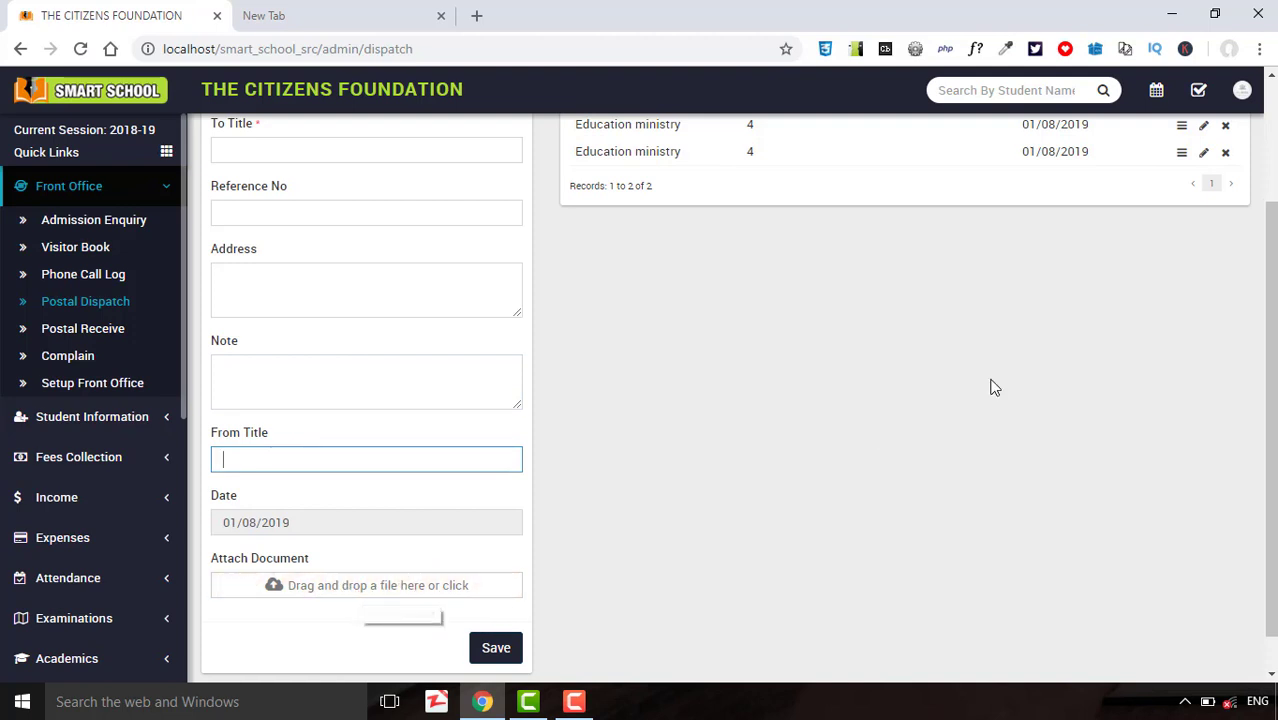
scroll(1271, 284, "up", 2)
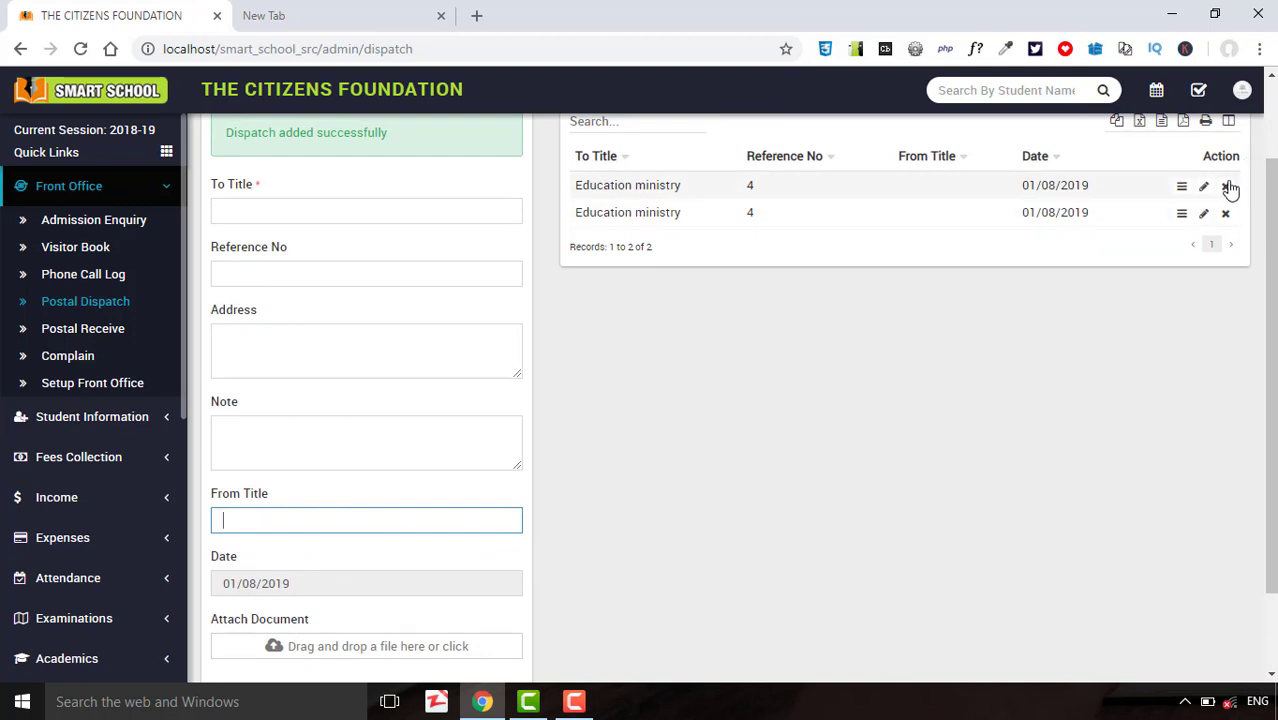
Delete the first of the two Education ministry dispatch entries, then go to the Phone Call Log.
left_click(1225, 186)
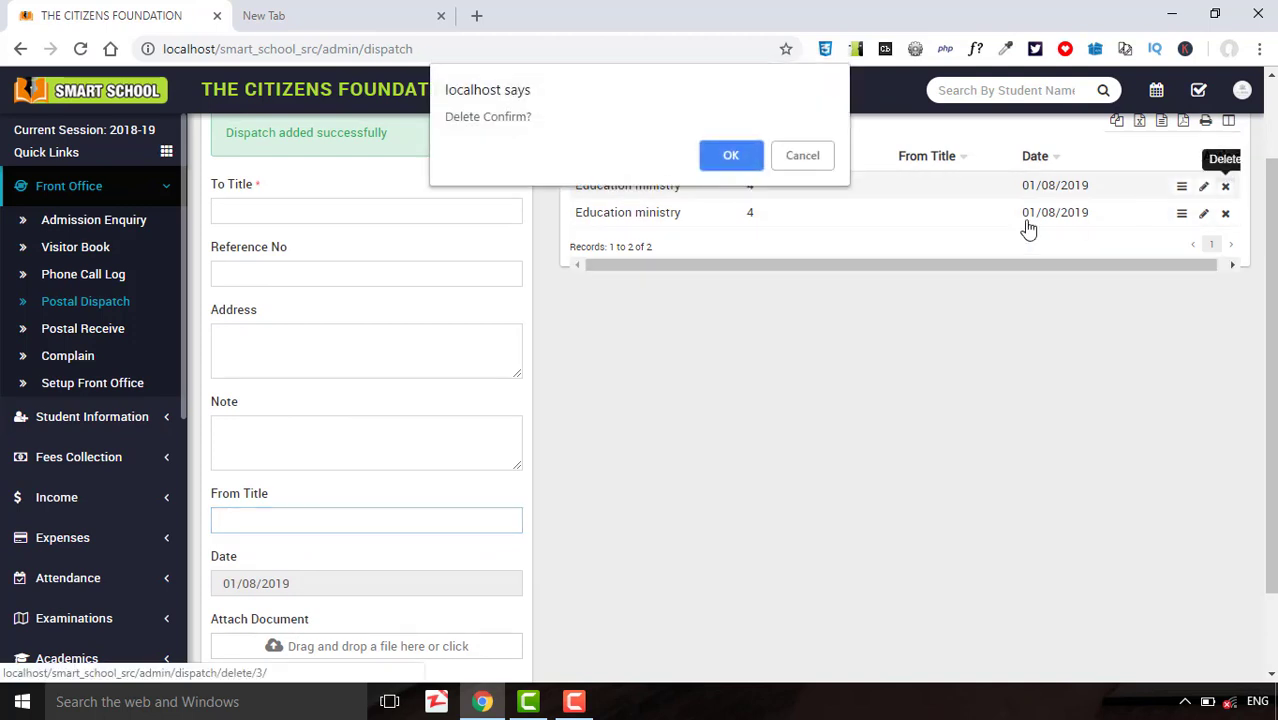
left_click(730, 155)
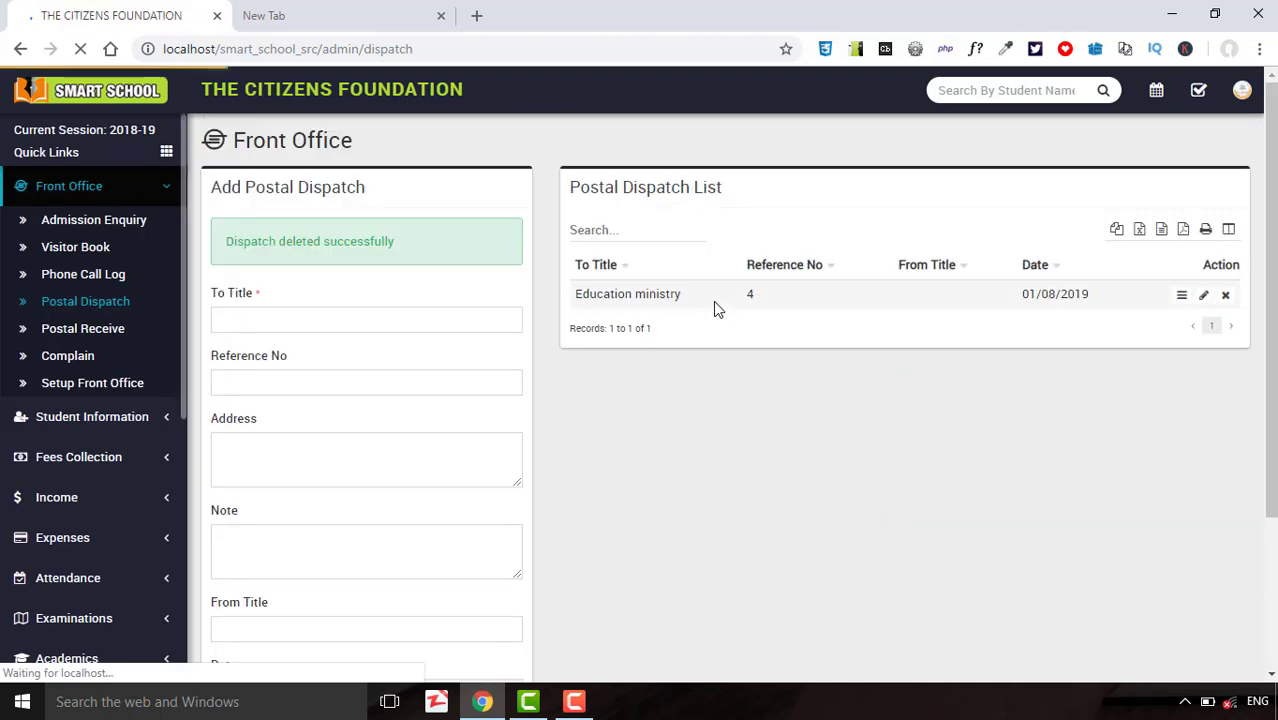
left_click(617, 231)
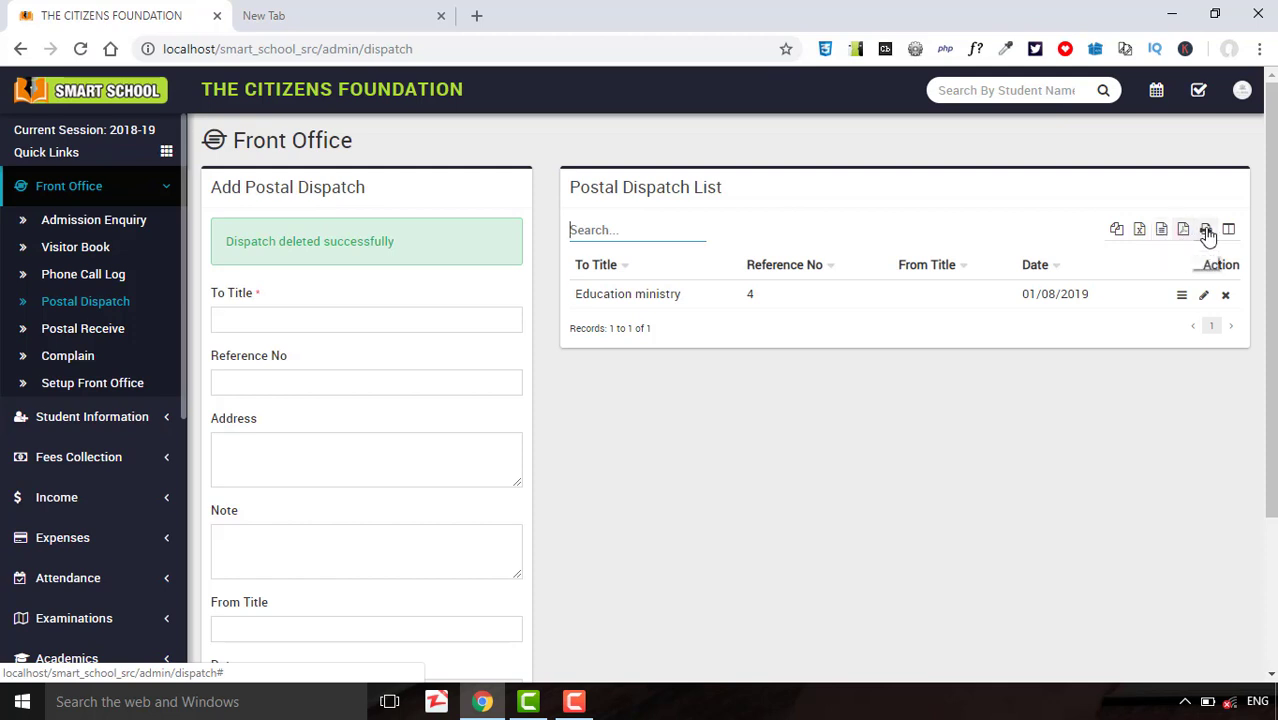
left_click(72, 283)
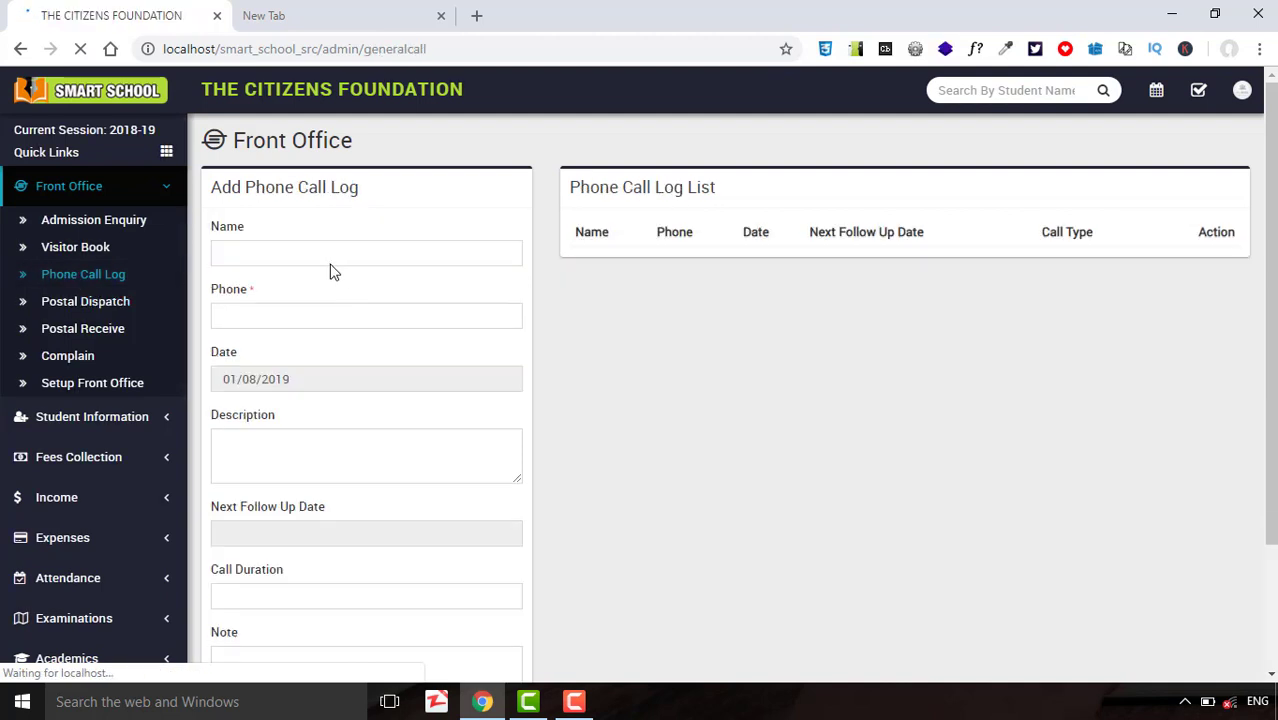
Save an incoming 1 min call with the caller's name and phone, follow-up 01/17/2019.
left_click(327, 253)
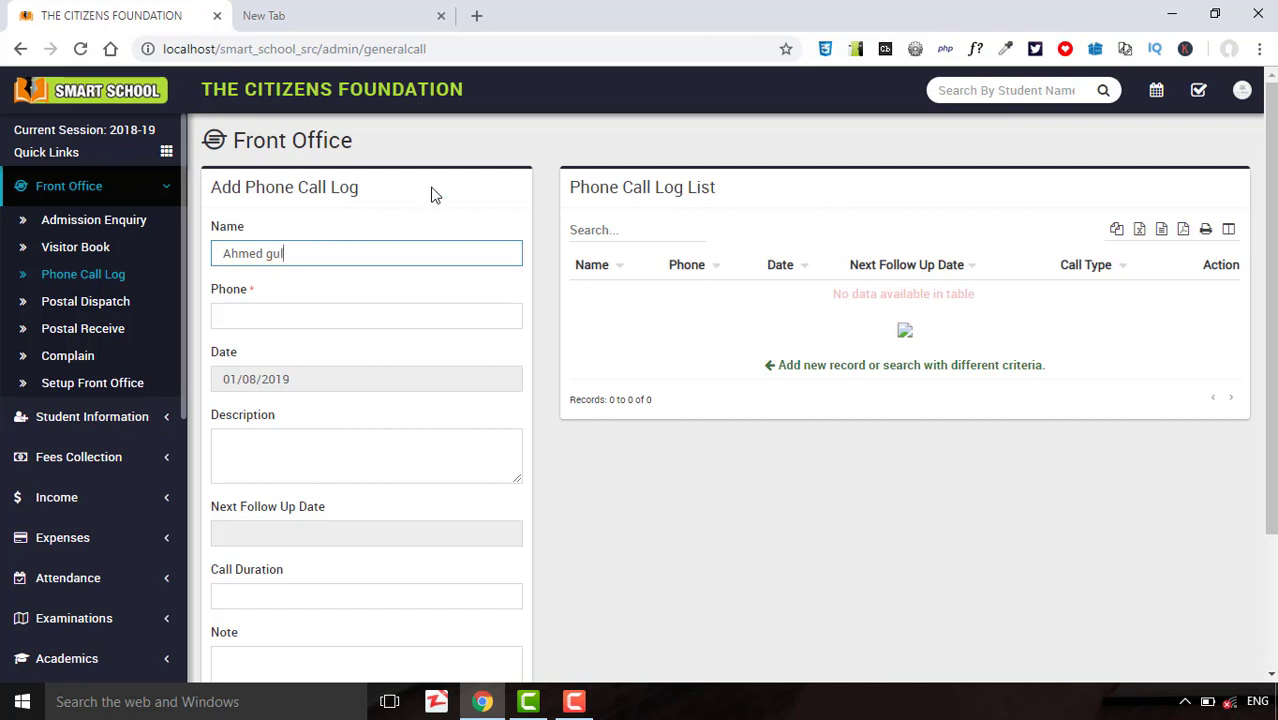
left_click(405, 312)
type("14845454")
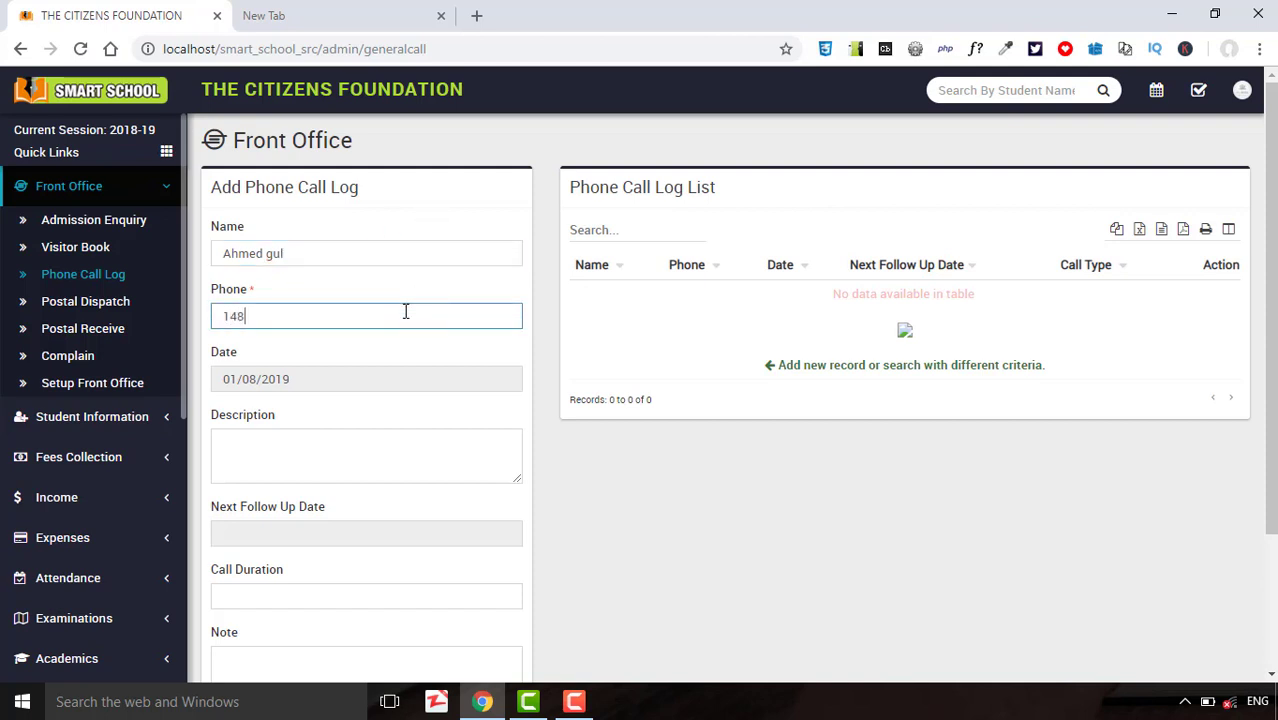
left_click(336, 473)
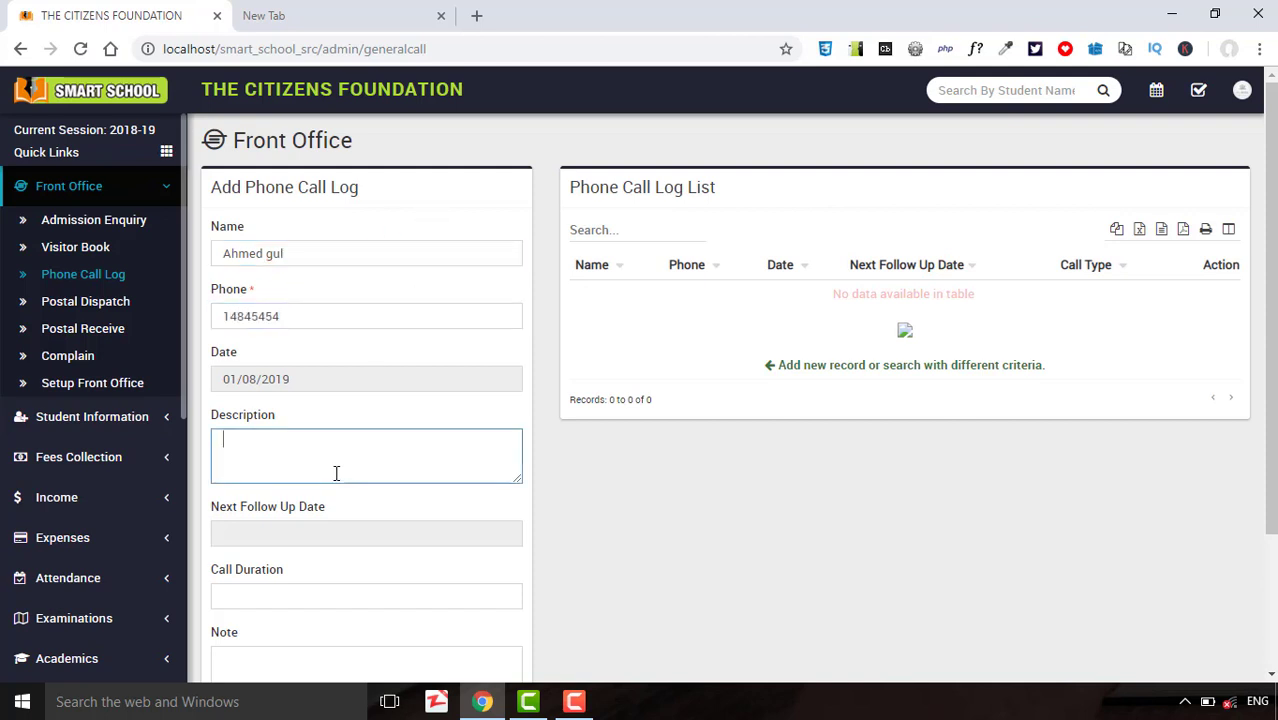
left_click(345, 522)
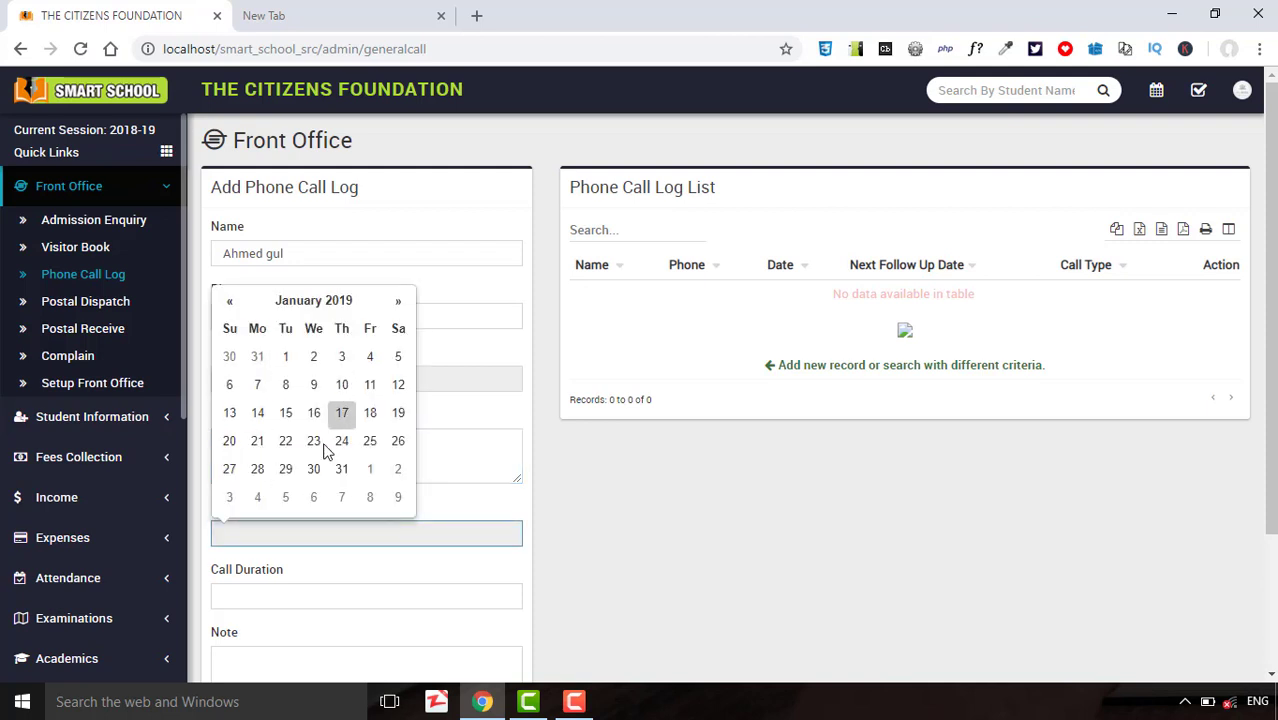
left_click(342, 412)
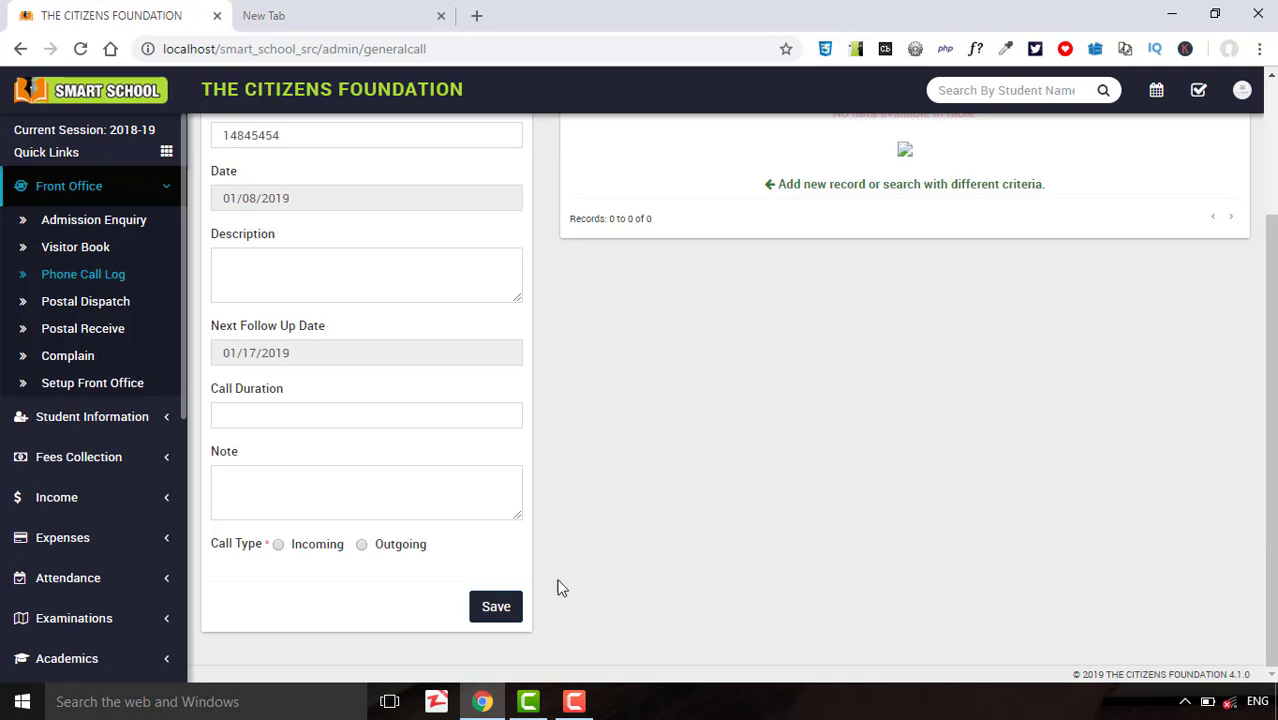
left_click(316, 413)
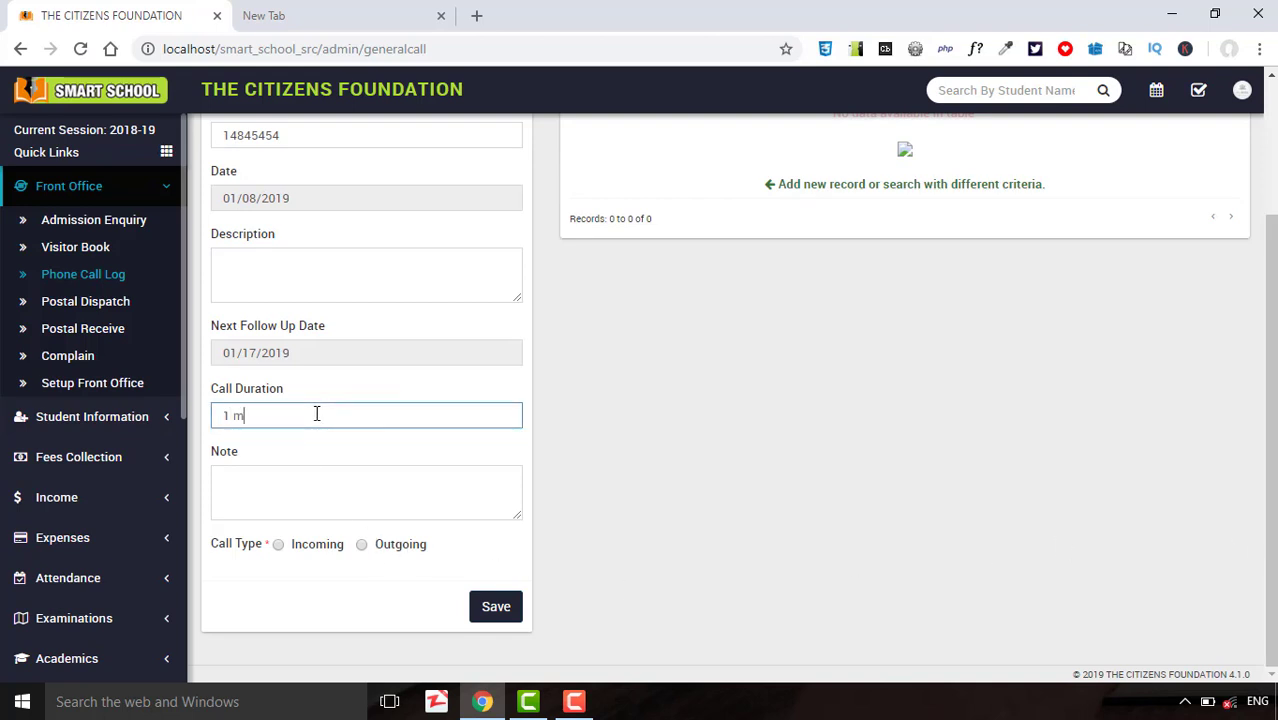
type("1 min")
left_click(279, 546)
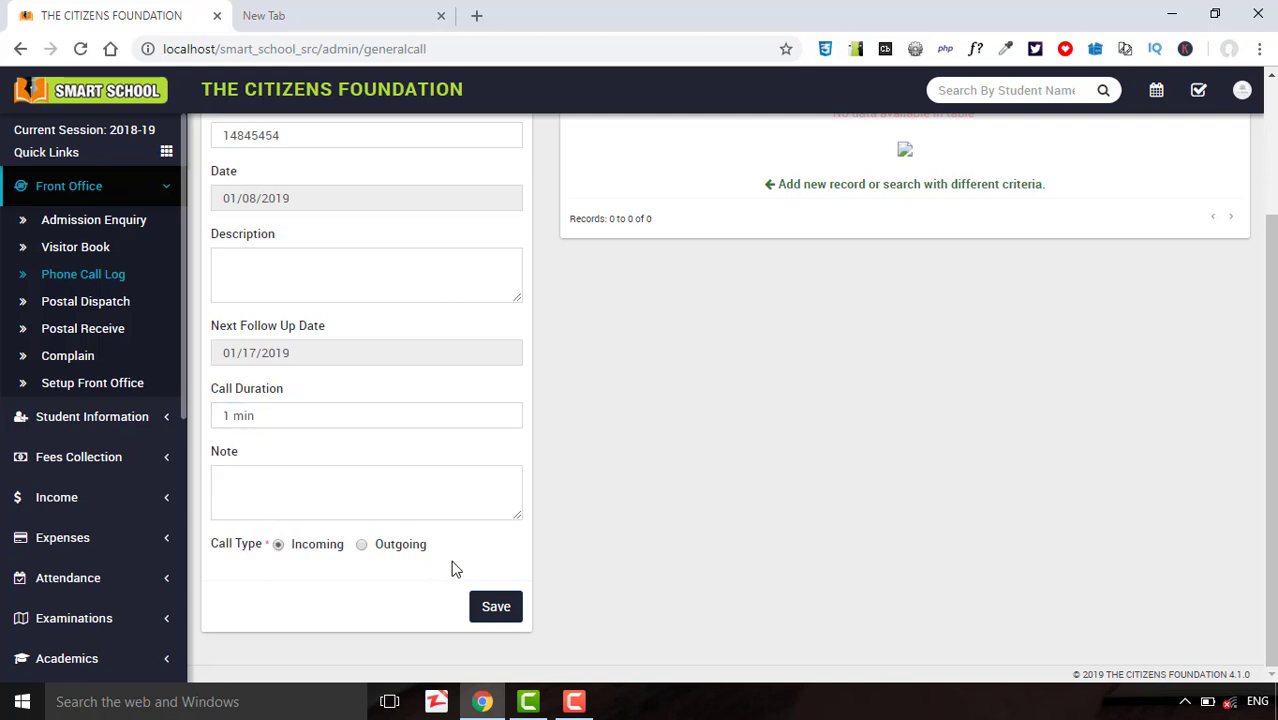
left_click(496, 606)
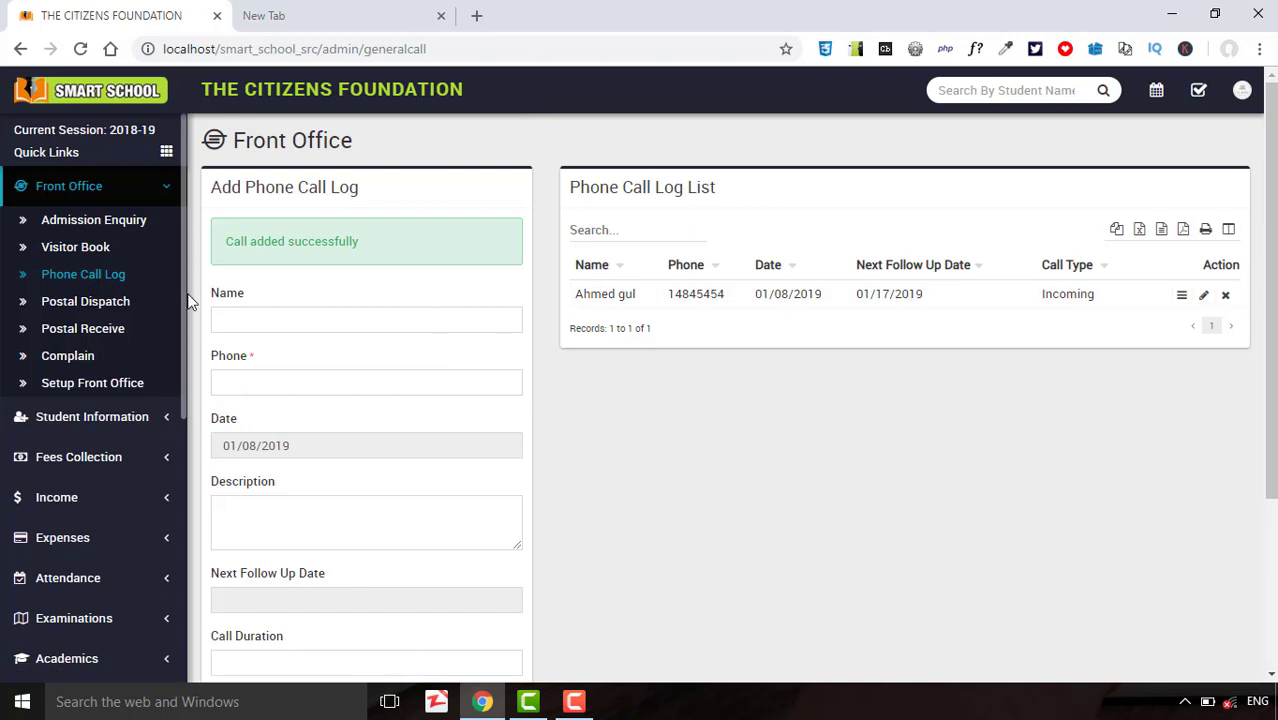
left_click(108, 258)
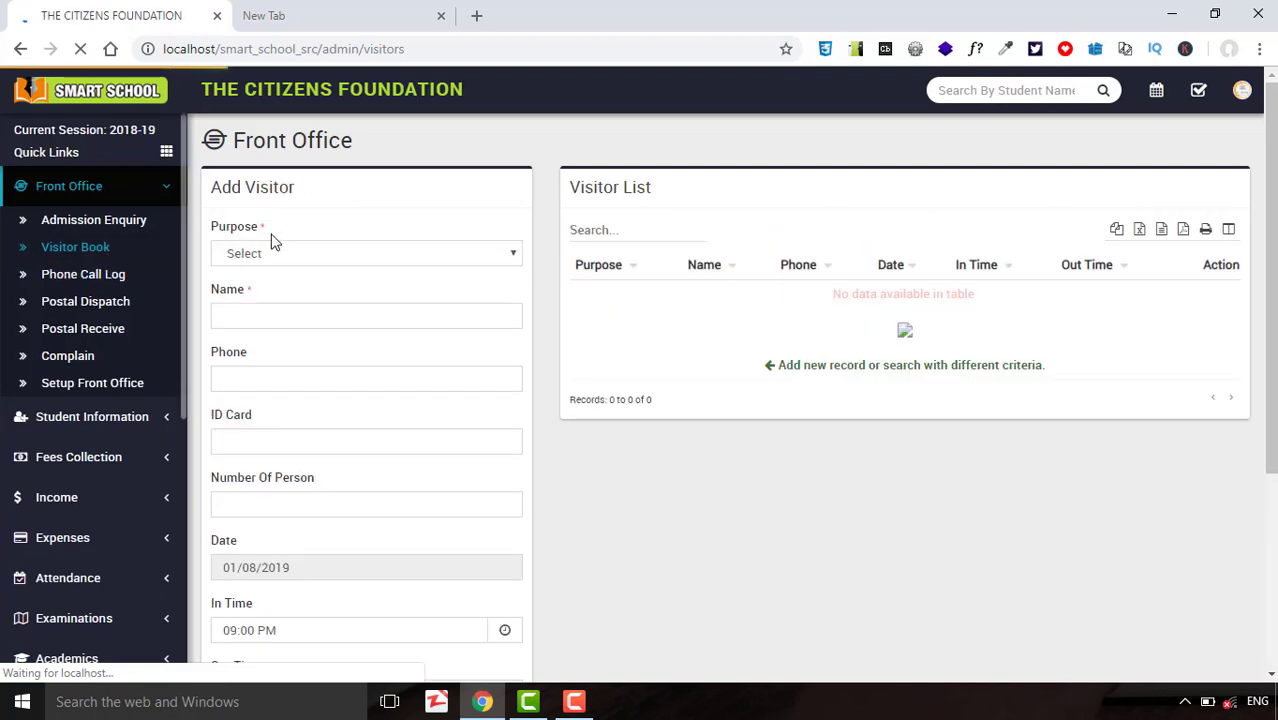
Start a Newadmission visitor entry with the visitor's name, phone number and ID card number.
left_click(269, 254)
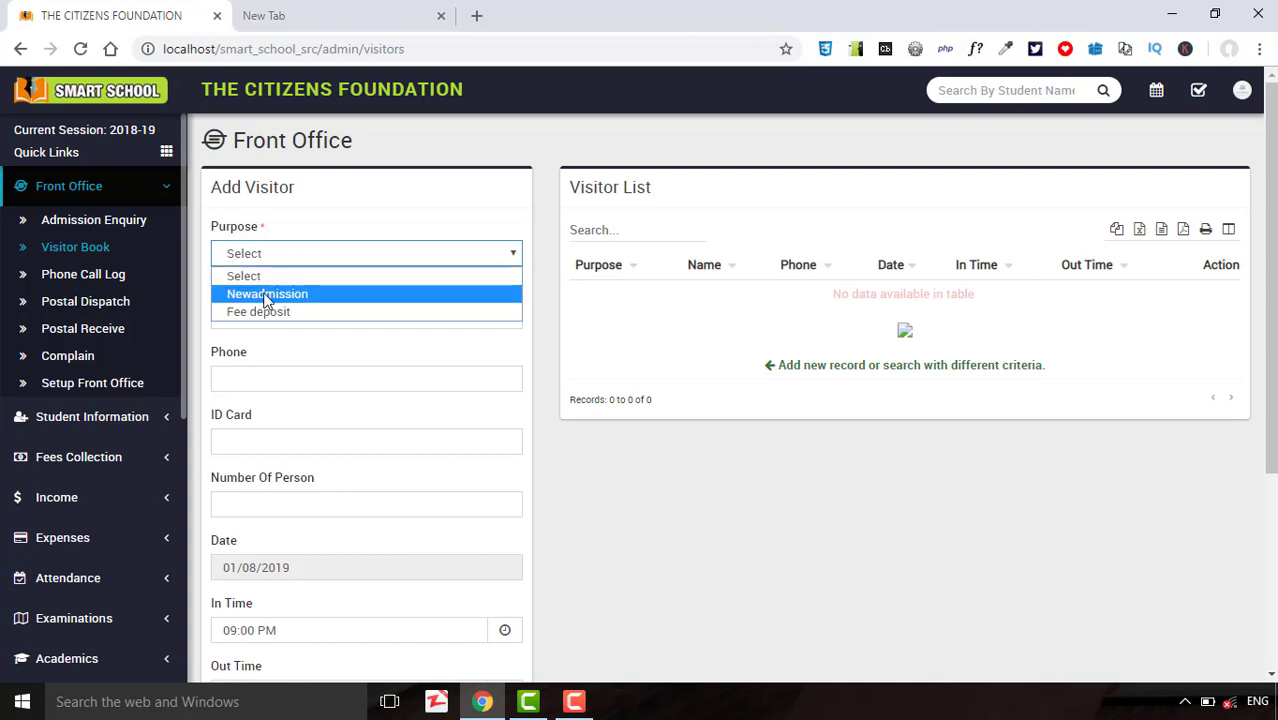
left_click(287, 294)
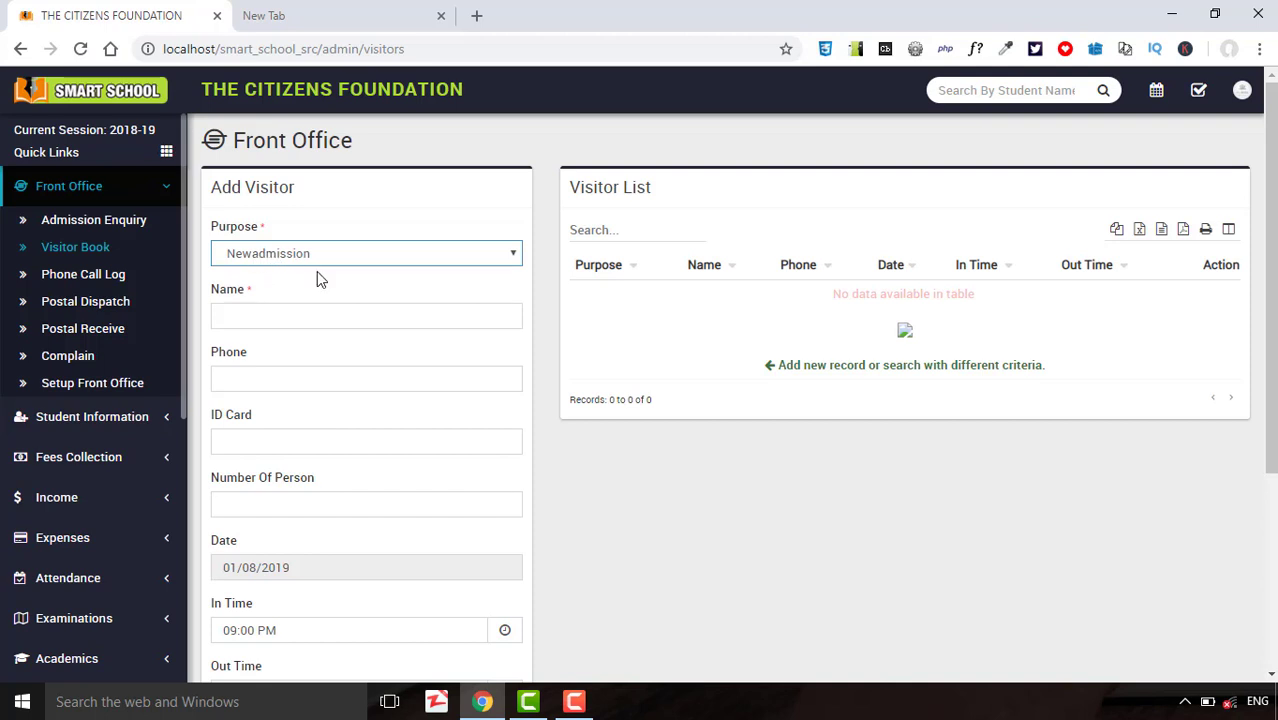
left_click(285, 312)
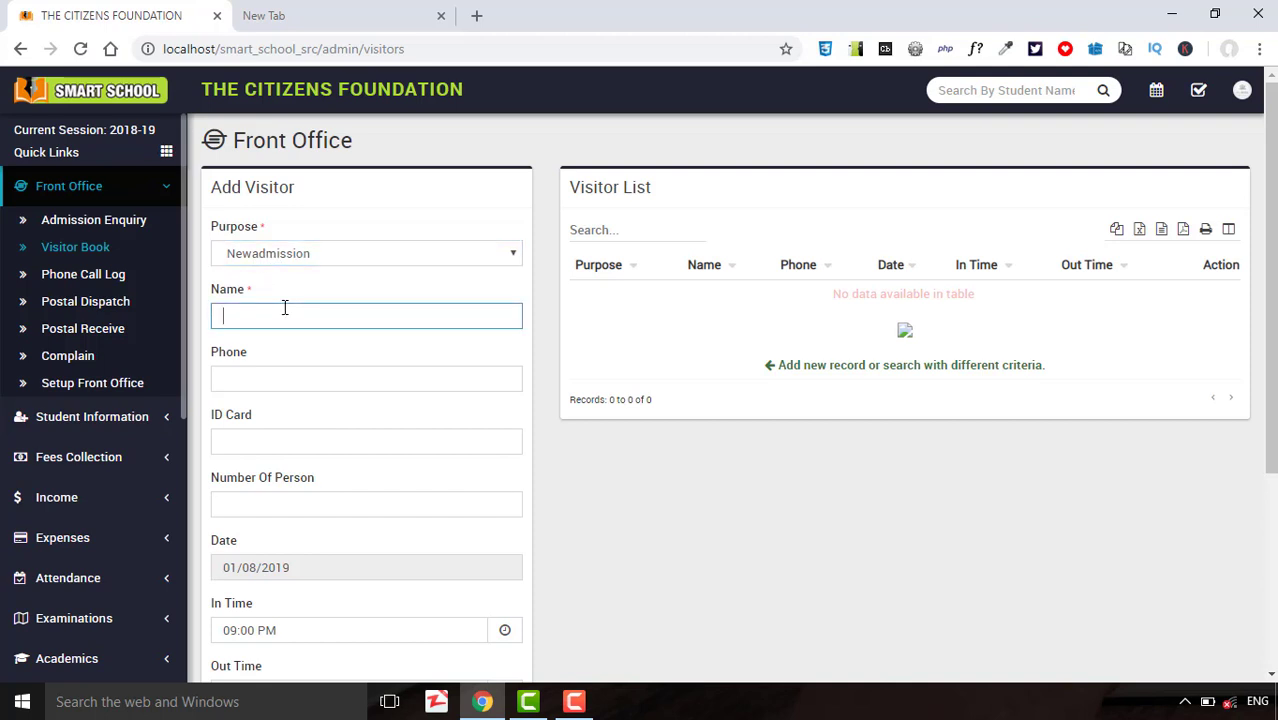
key("Tab")
type("0248")
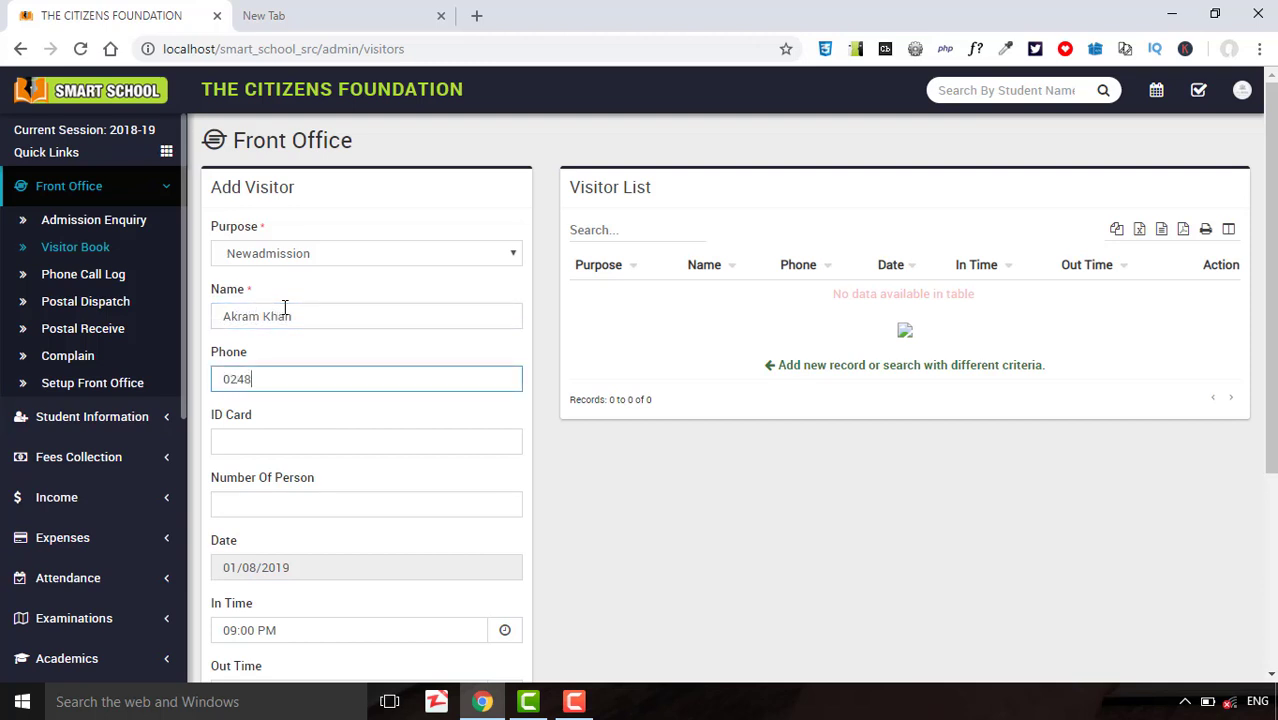
type("848")
key("Tab")
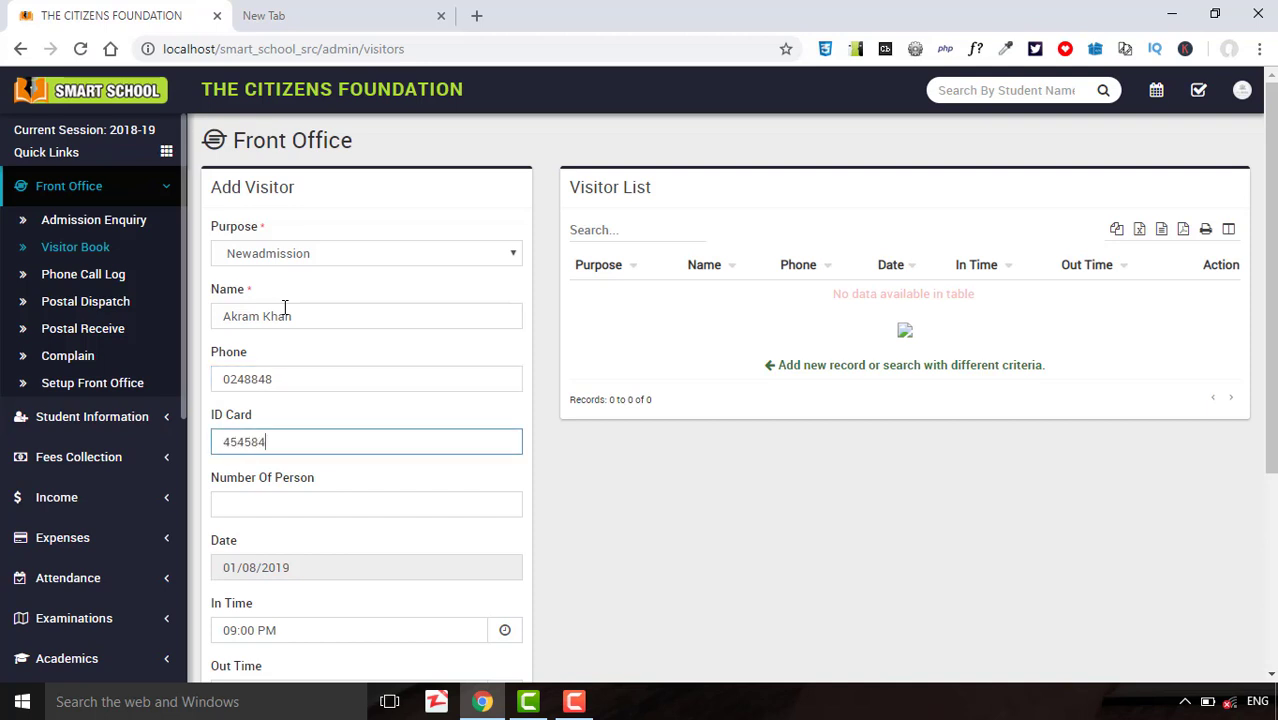
key("Tab")
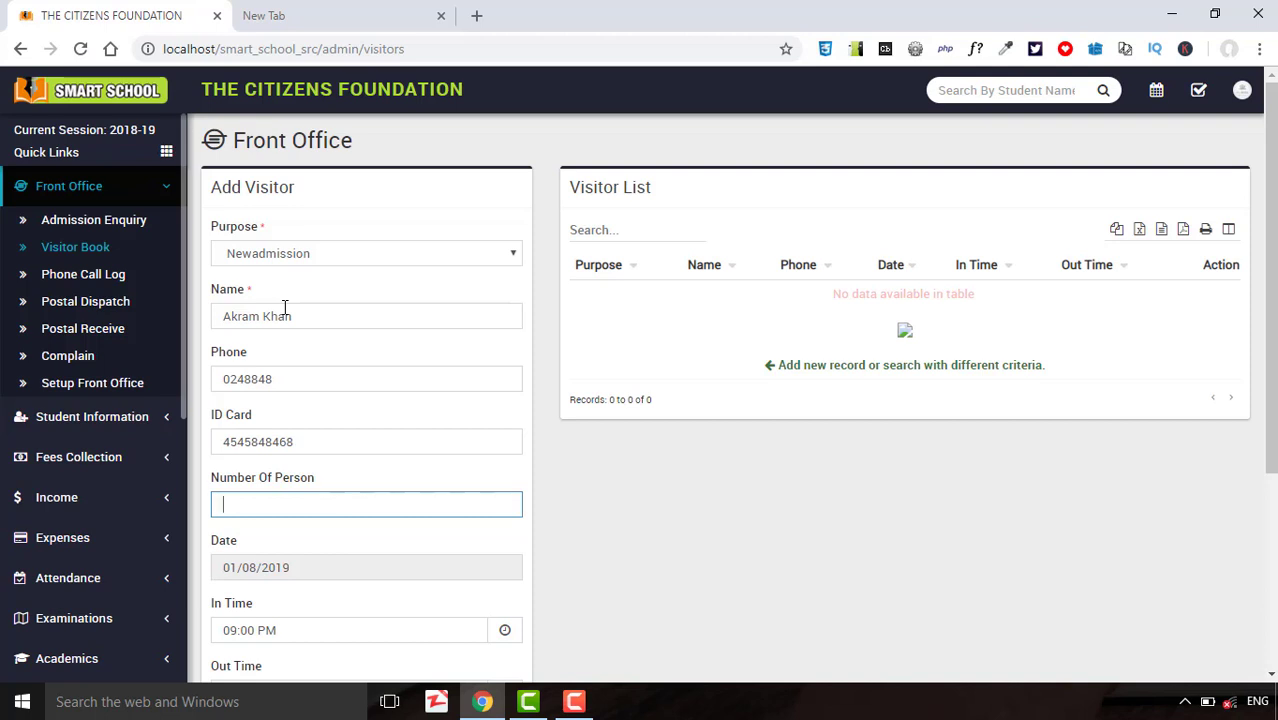
key("Tab")
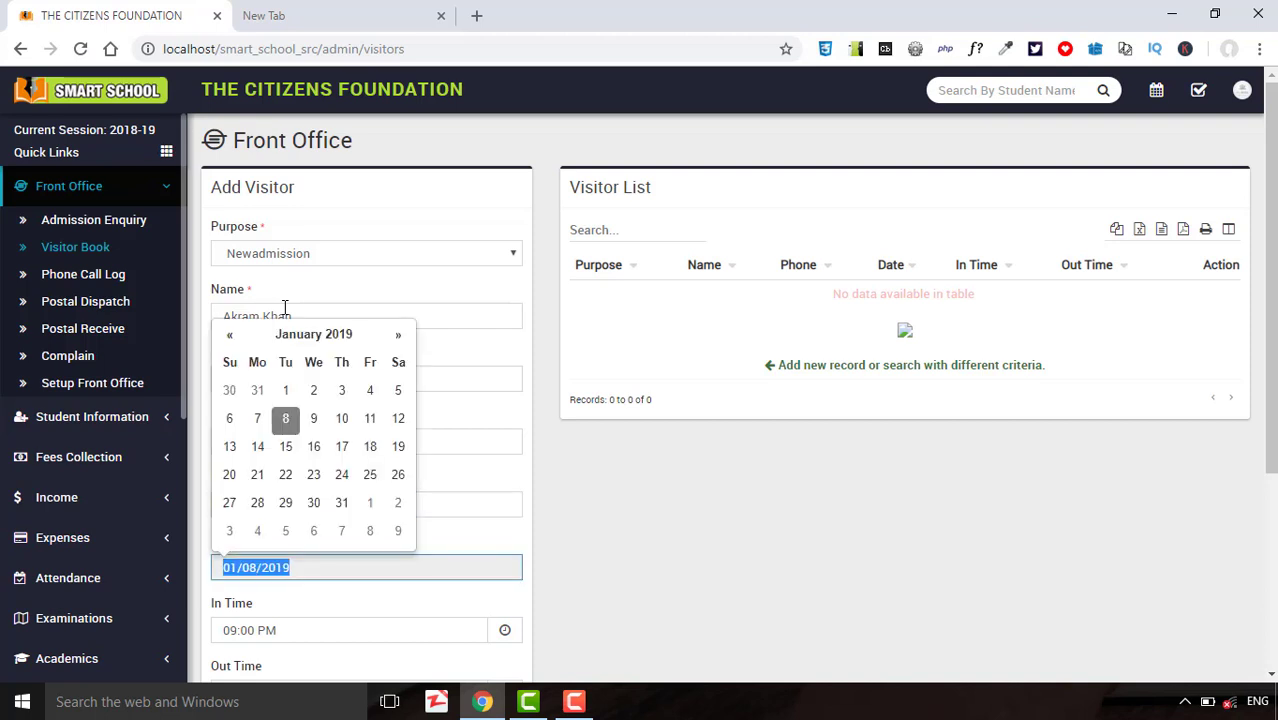
key("Tab")
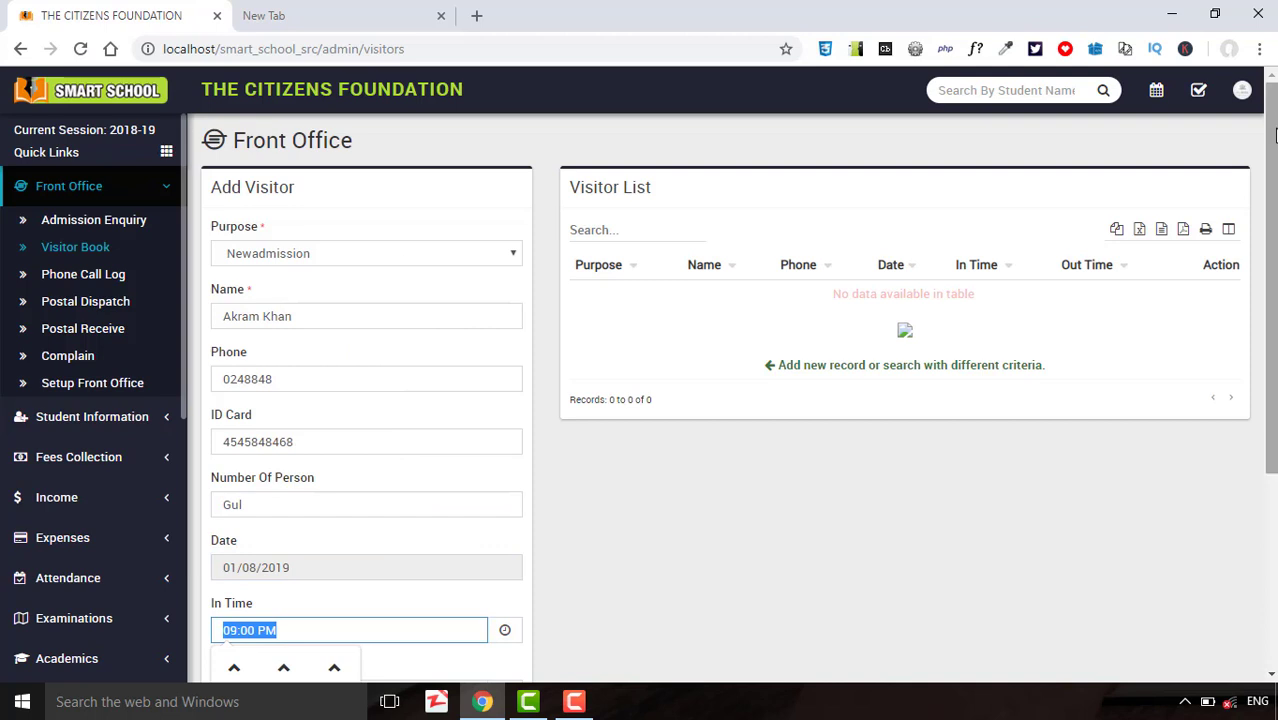
left_click_drag(1274, 140, 1257, 312)
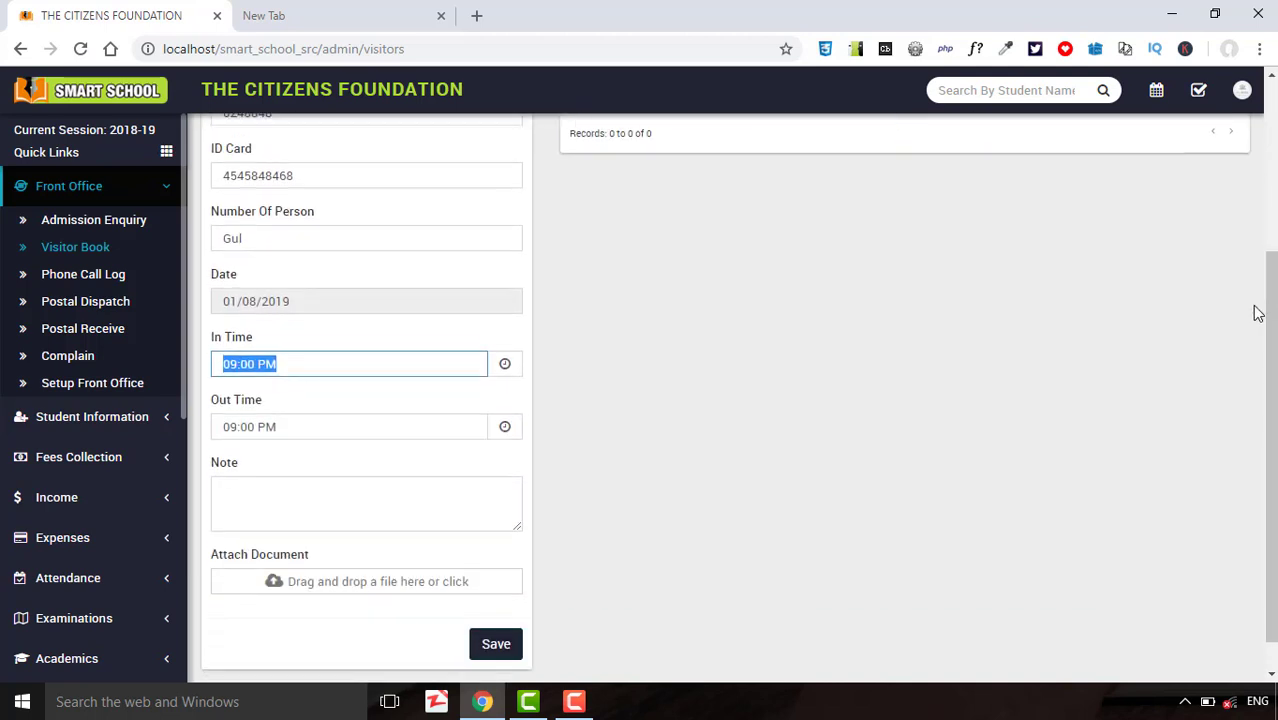
Set the visitor's out time to 09:15 PM and save the visit record.
left_click(280, 422)
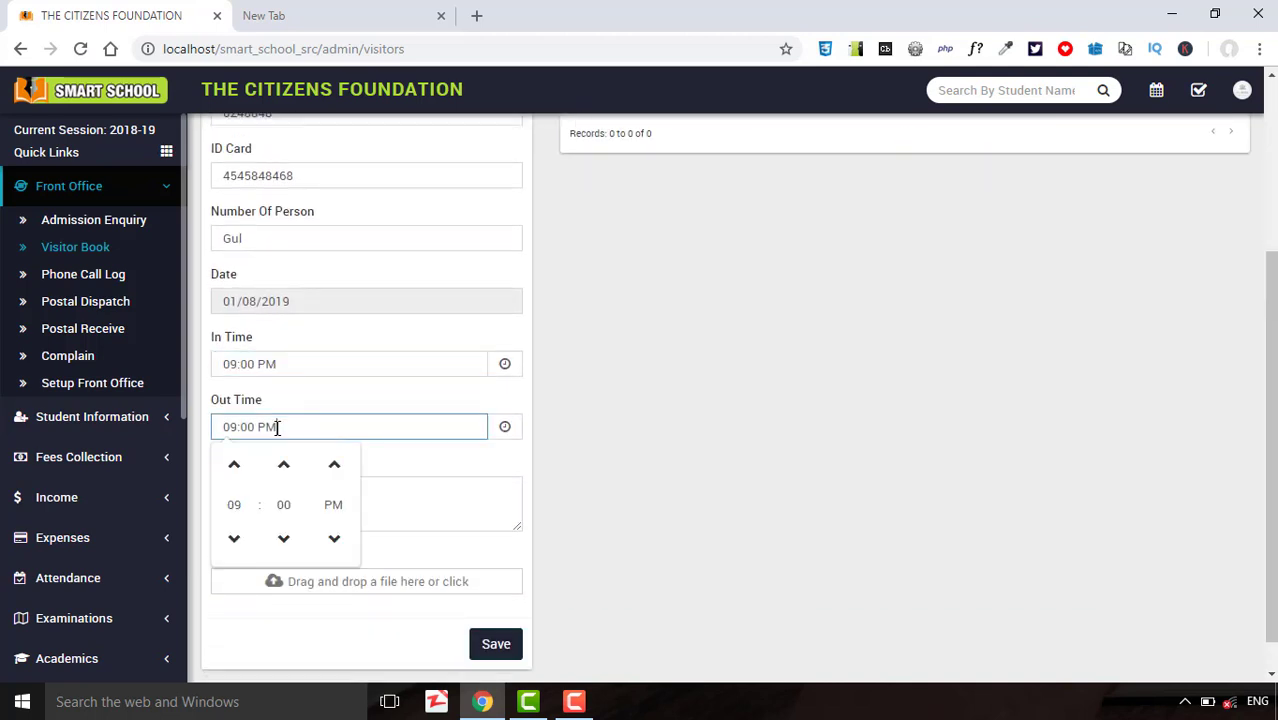
left_click(283, 541)
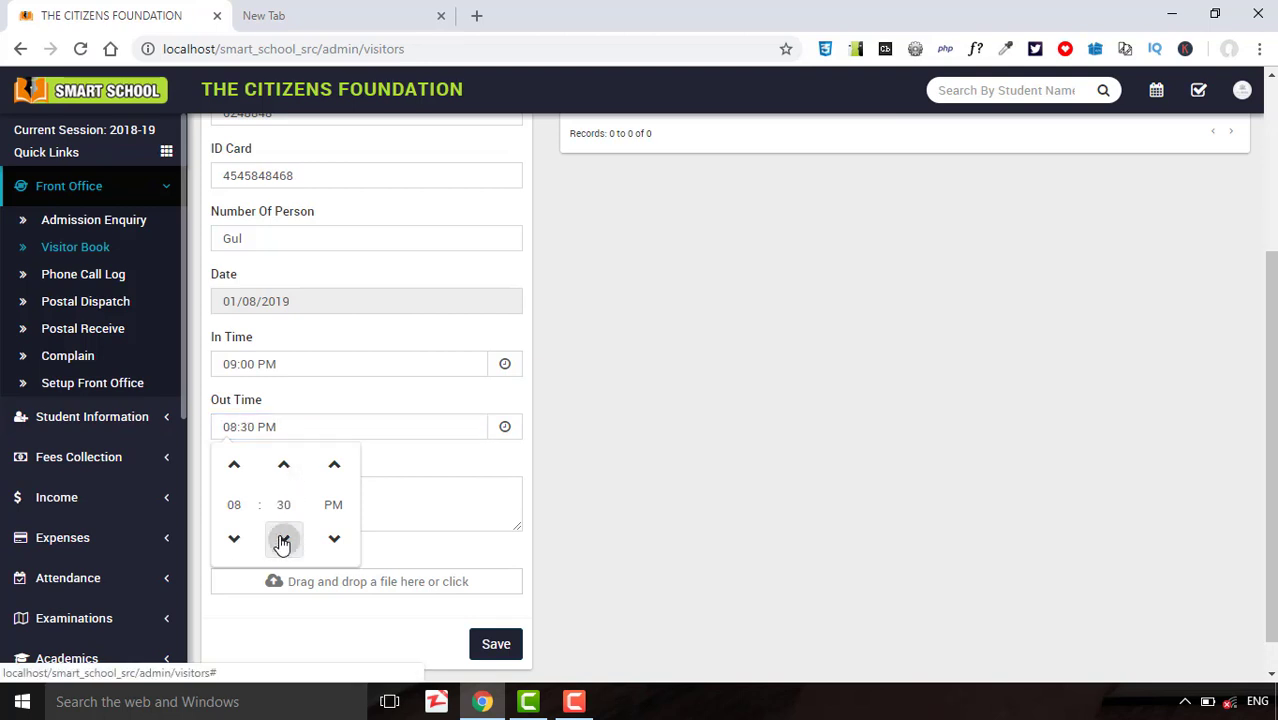
left_click(283, 541)
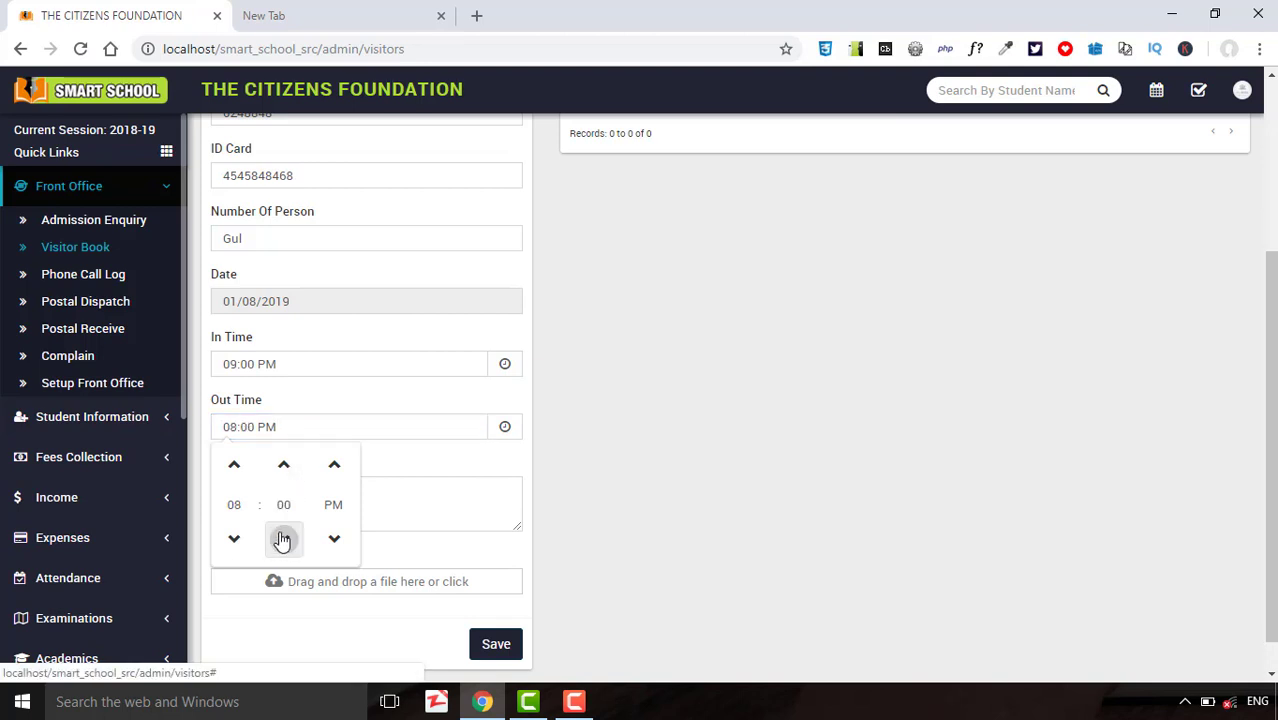
left_click(284, 465)
left_click(284, 465)
left_click(621, 451)
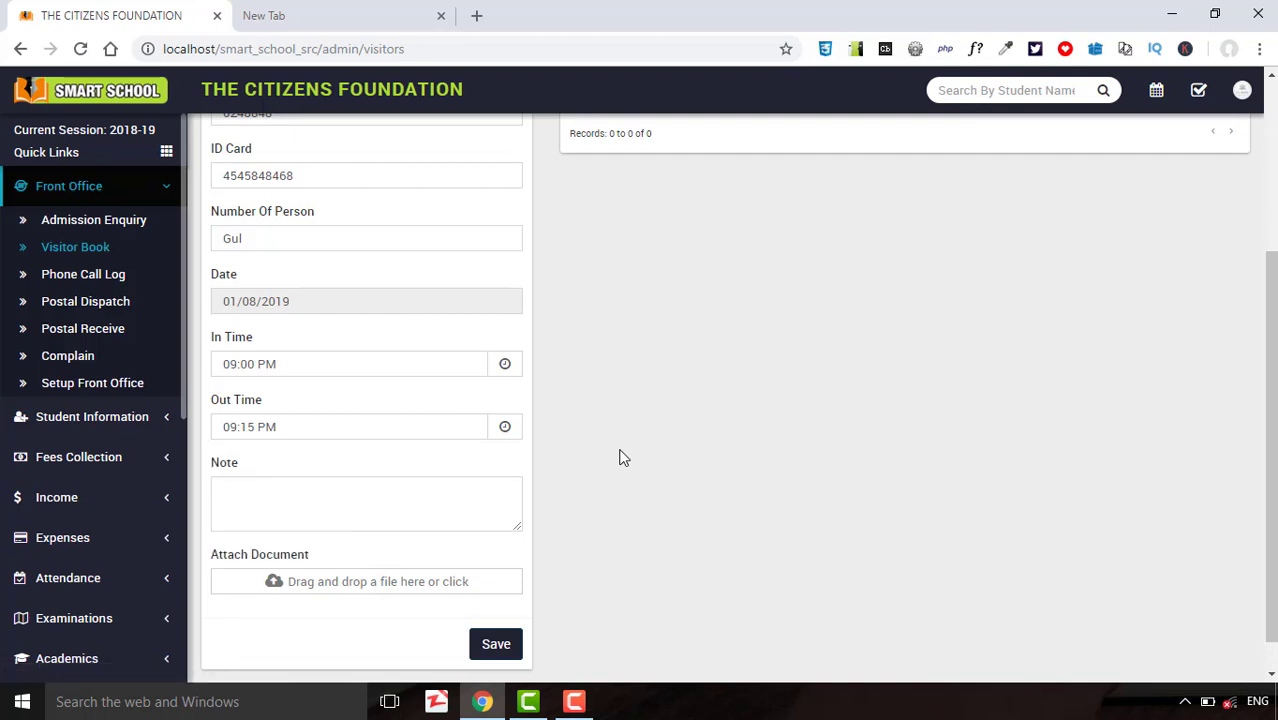
left_click(480, 645)
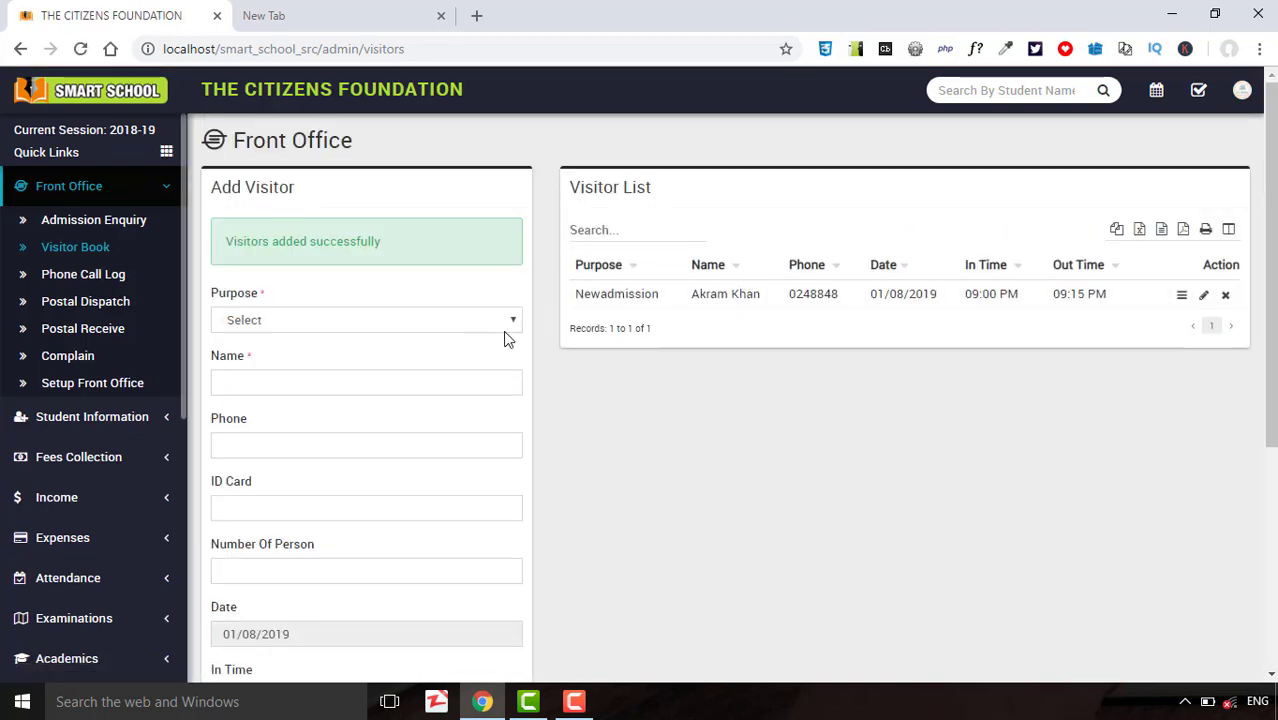
left_click(88, 228)
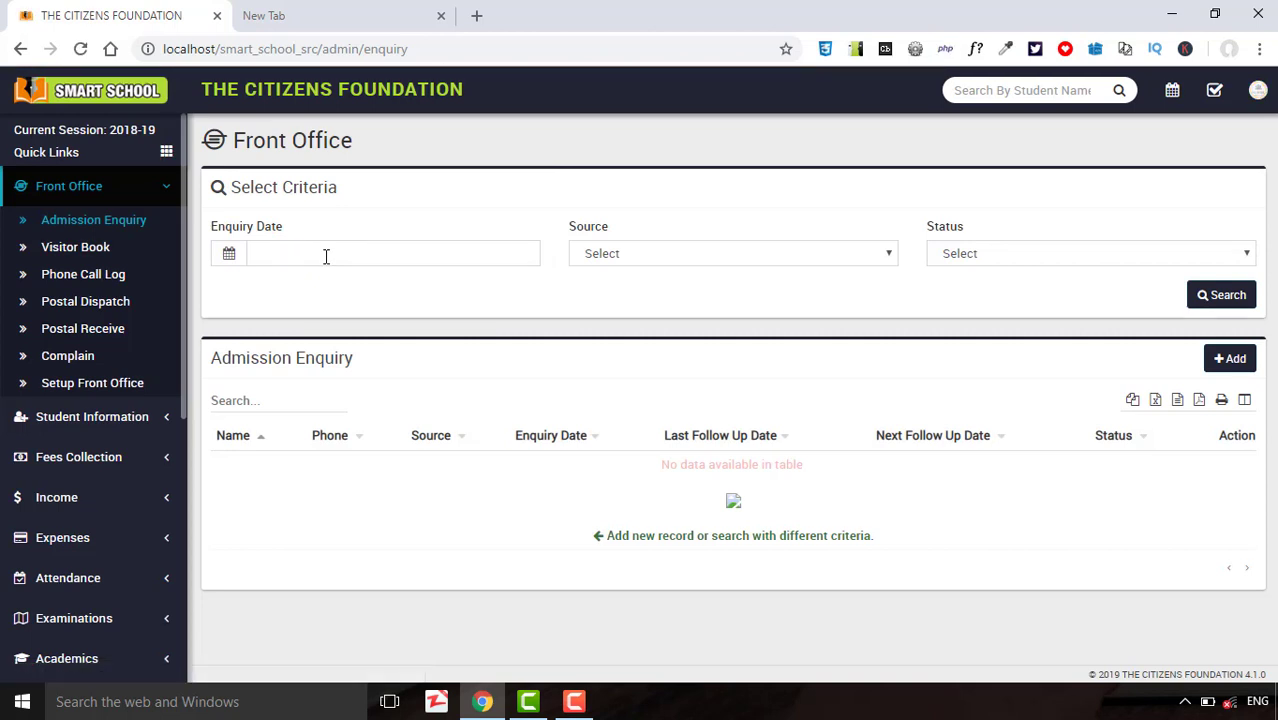
Set the enquiry date range to 01/01/2019 through 02/12/2019.
left_click(326, 256)
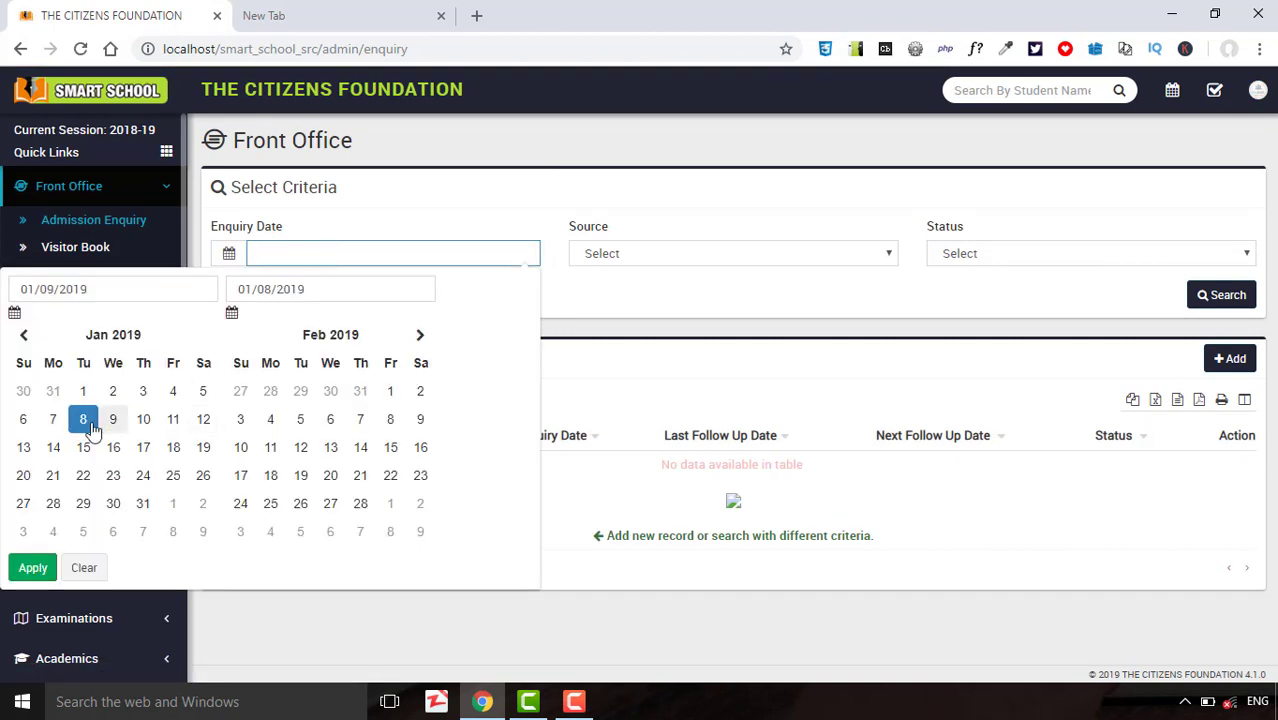
left_click(86, 391)
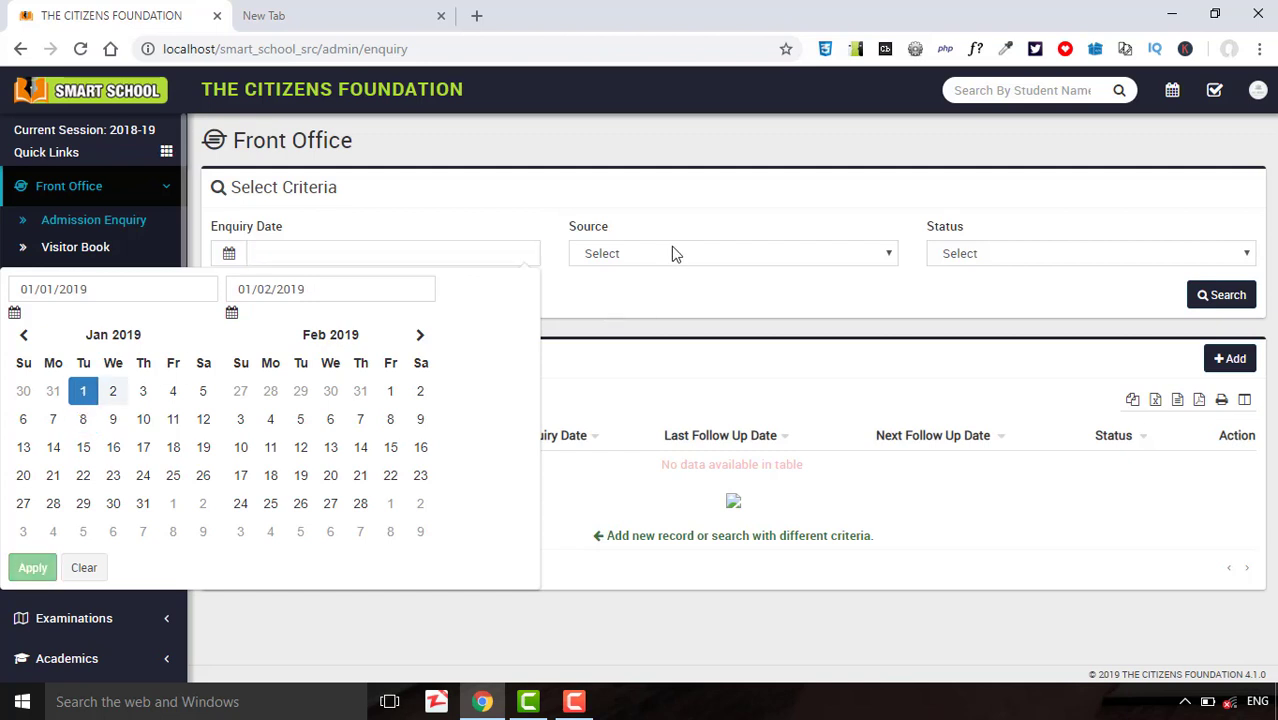
left_click(671, 246)
left_click(362, 245)
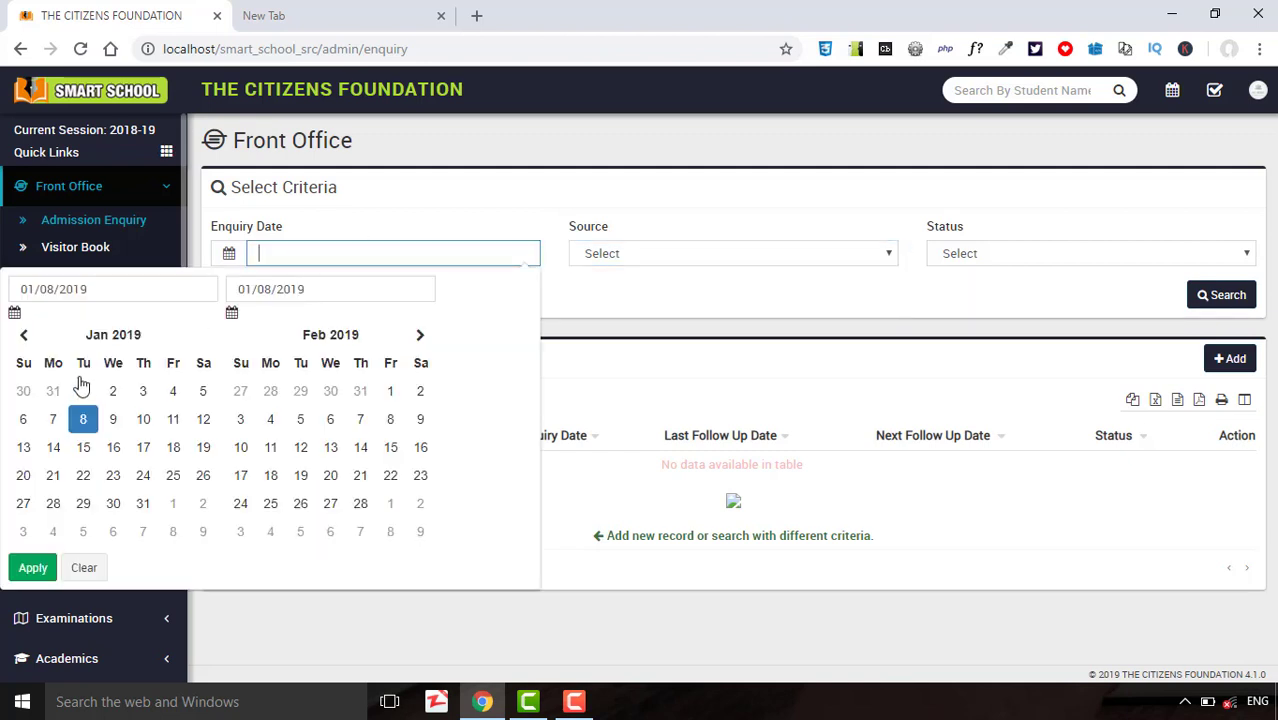
left_click(84, 391)
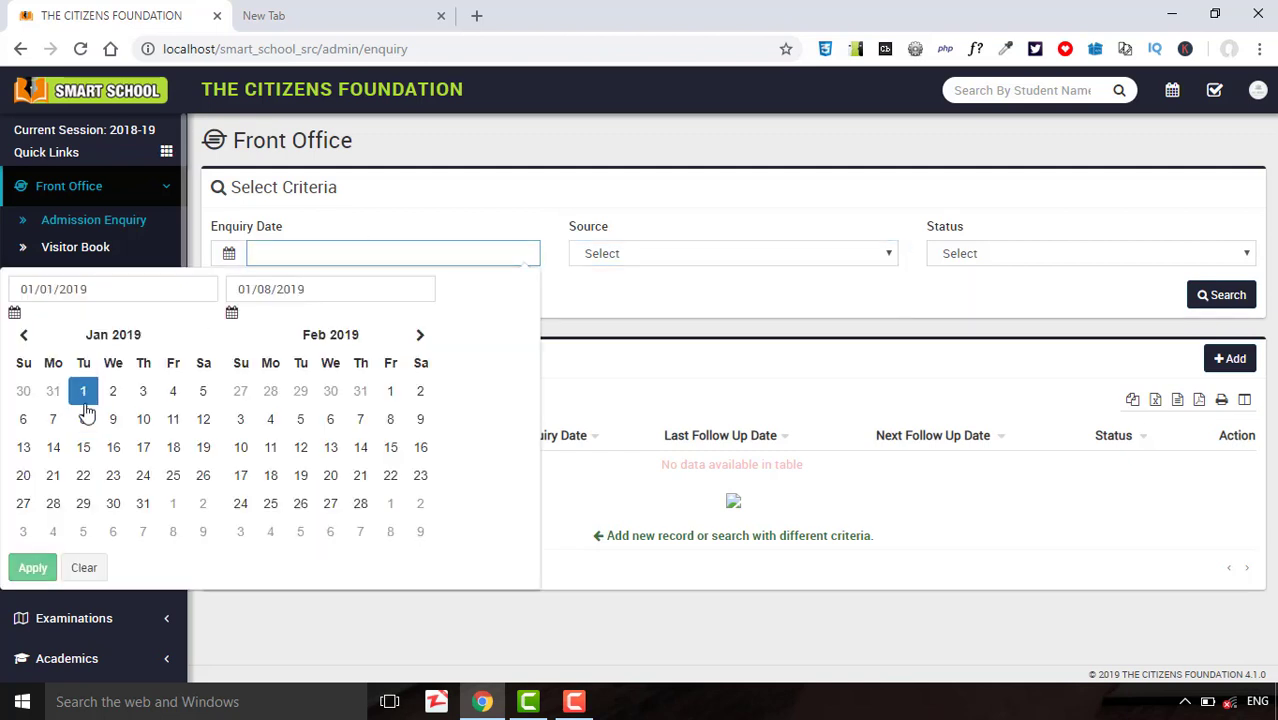
left_click(300, 449)
left_click(30, 567)
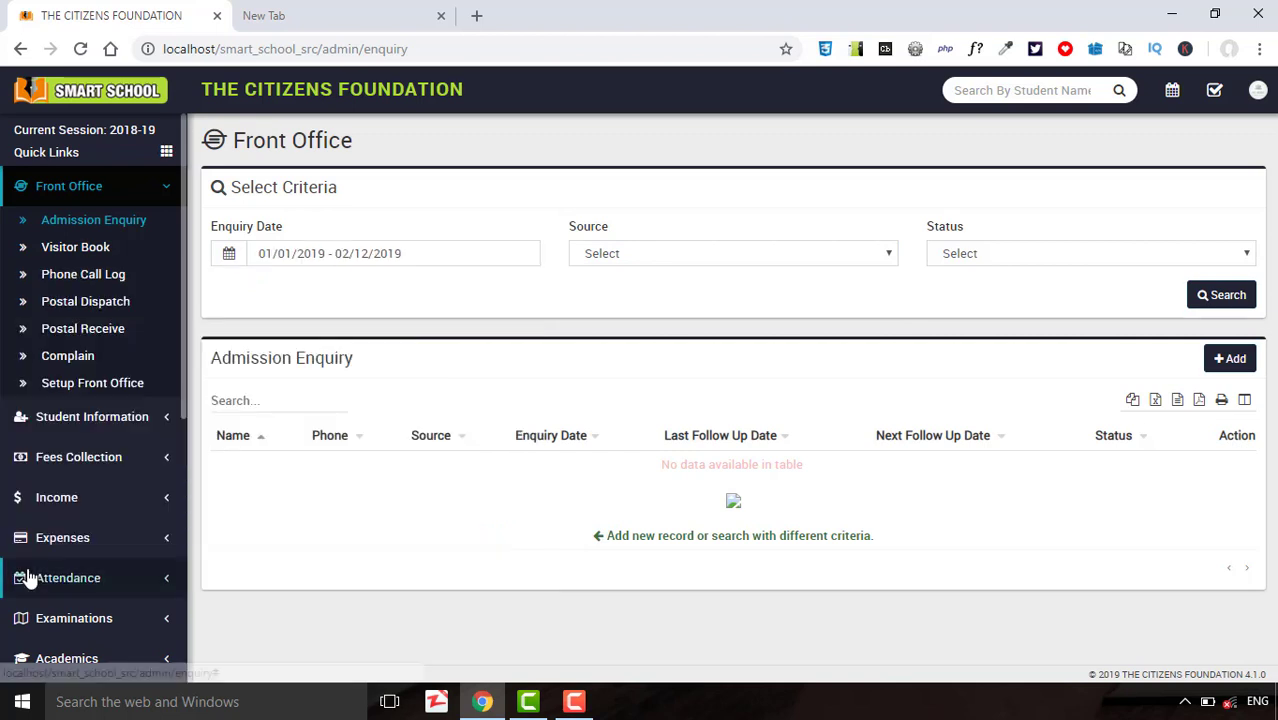
Filter by source Student and status All, and run the enquiry search.
left_click(707, 259)
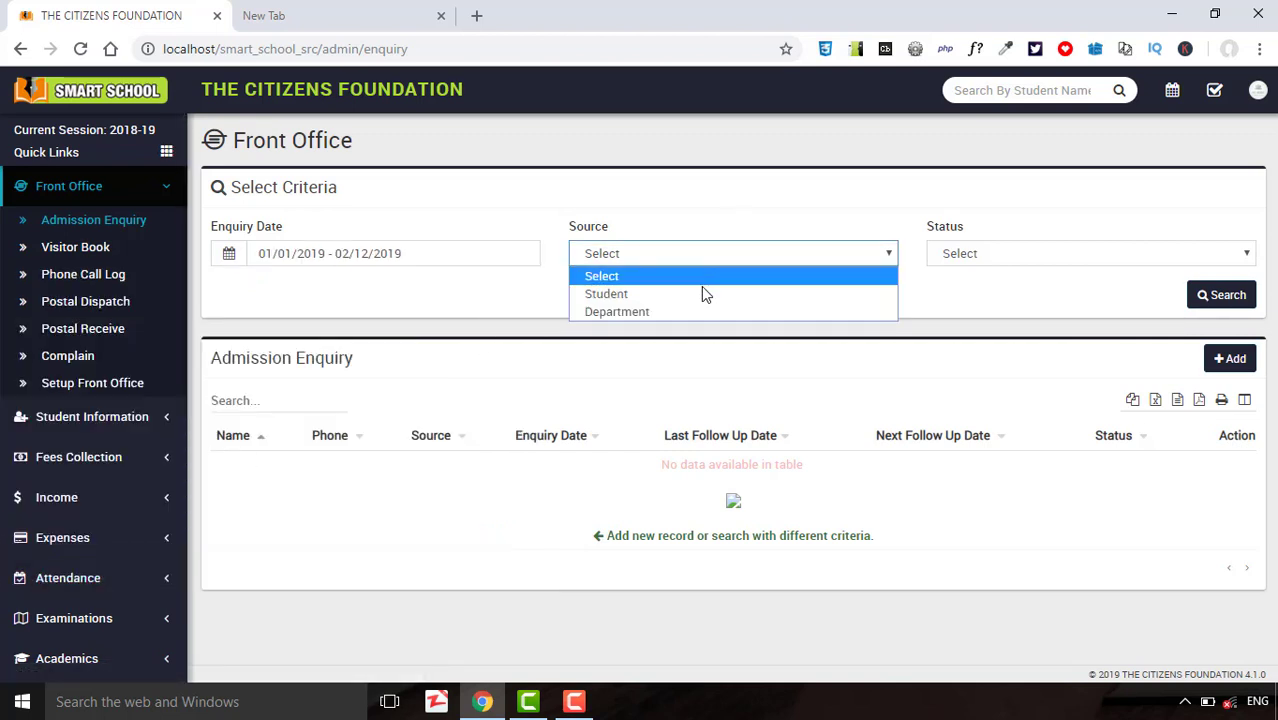
left_click(705, 293)
left_click(976, 257)
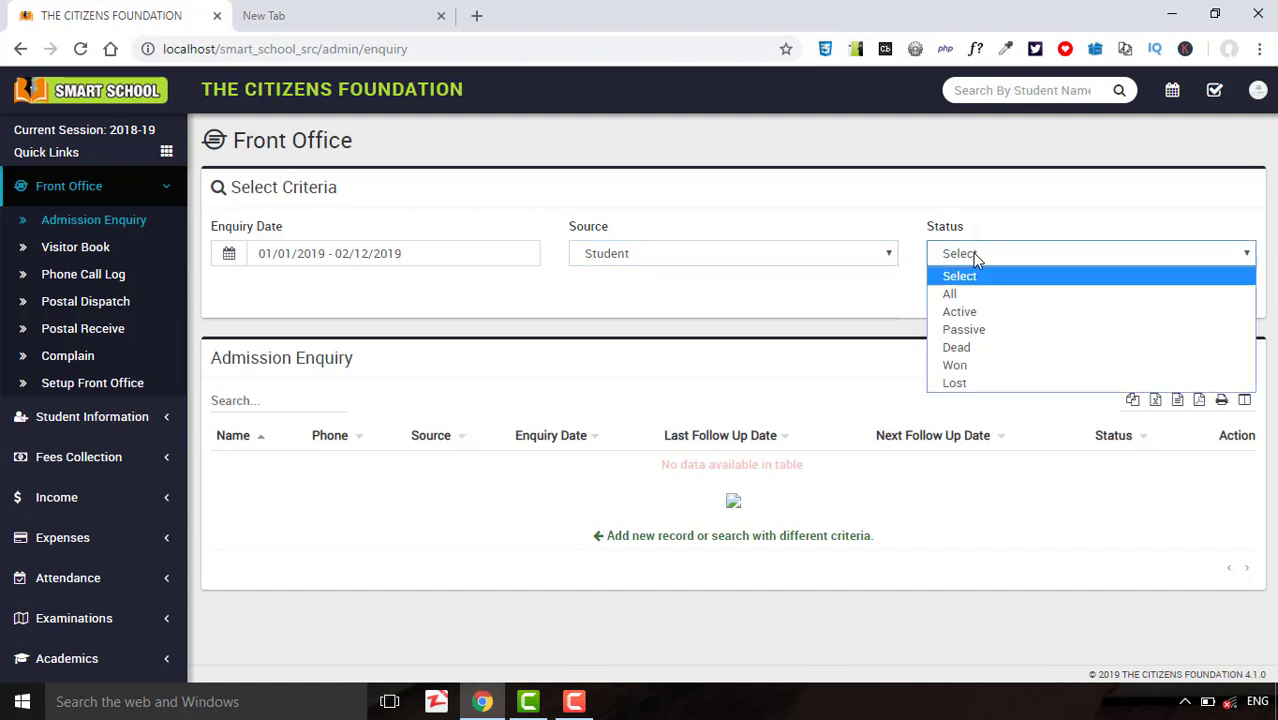
left_click(984, 293)
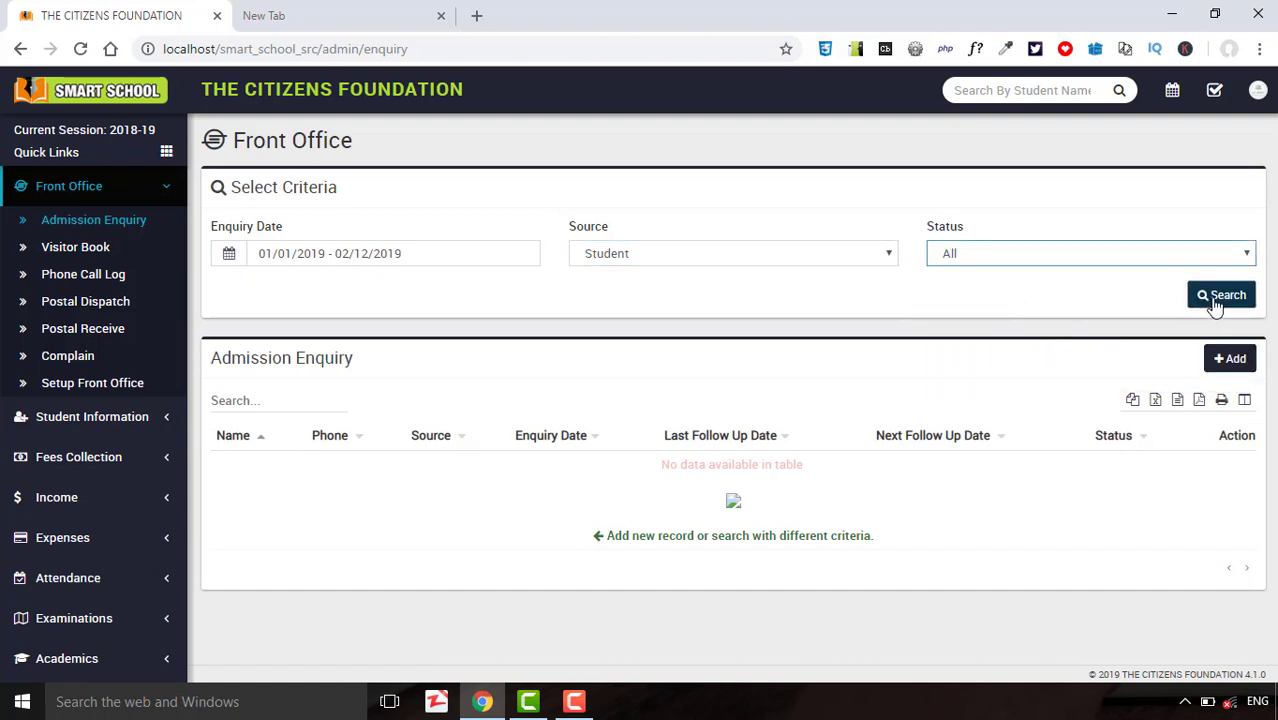
left_click(1218, 298)
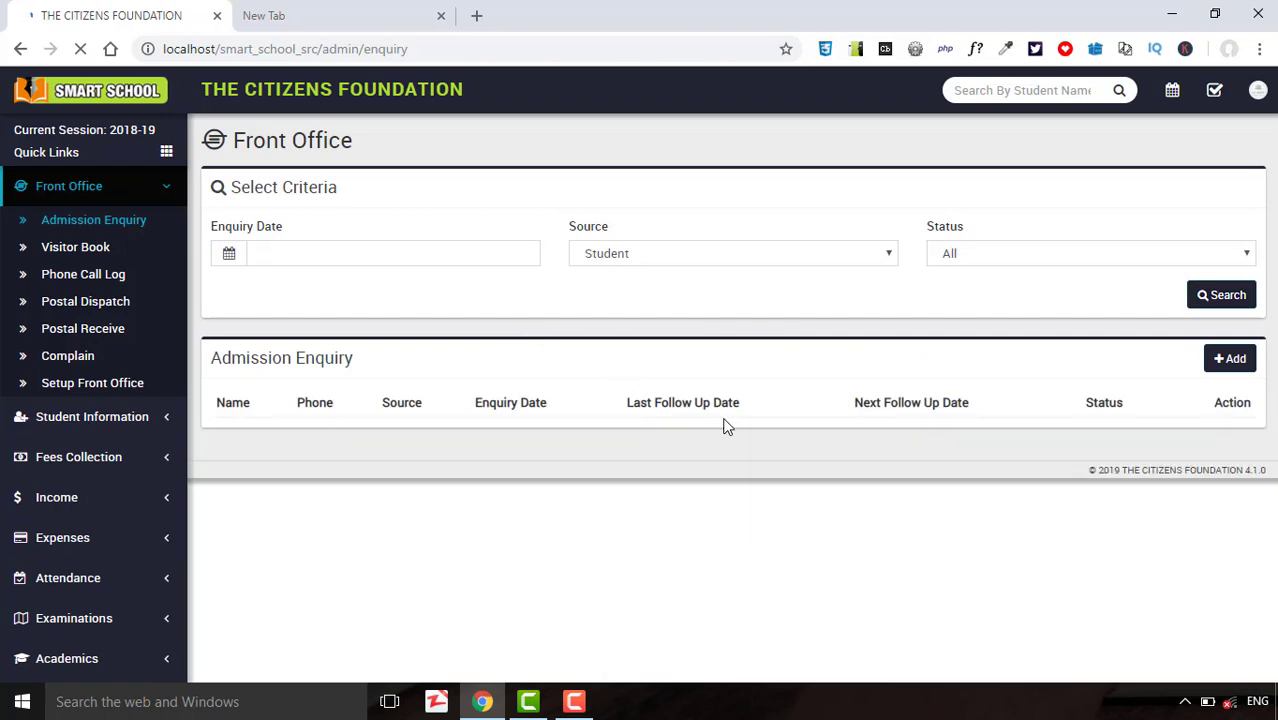
Start a new enquiry, autofilling the enquirer's saved contact details and assigning it to admin.
left_click(1232, 360)
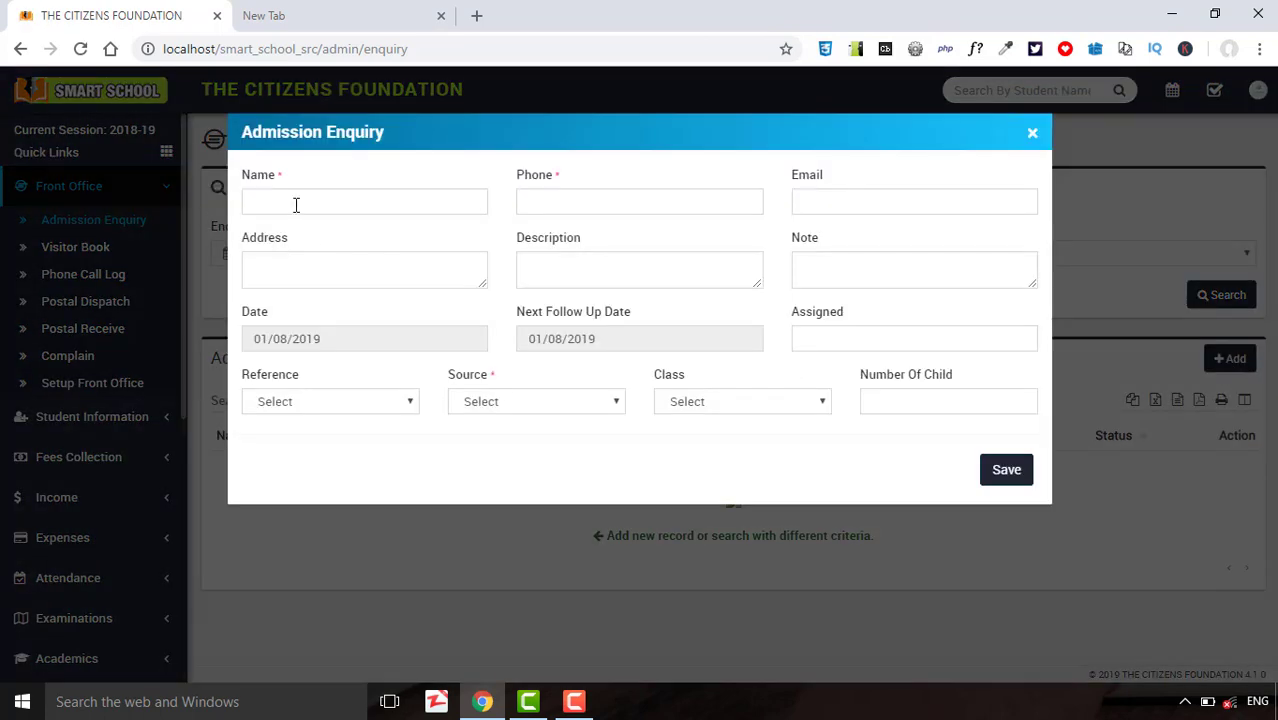
left_click(296, 205)
left_click(298, 230)
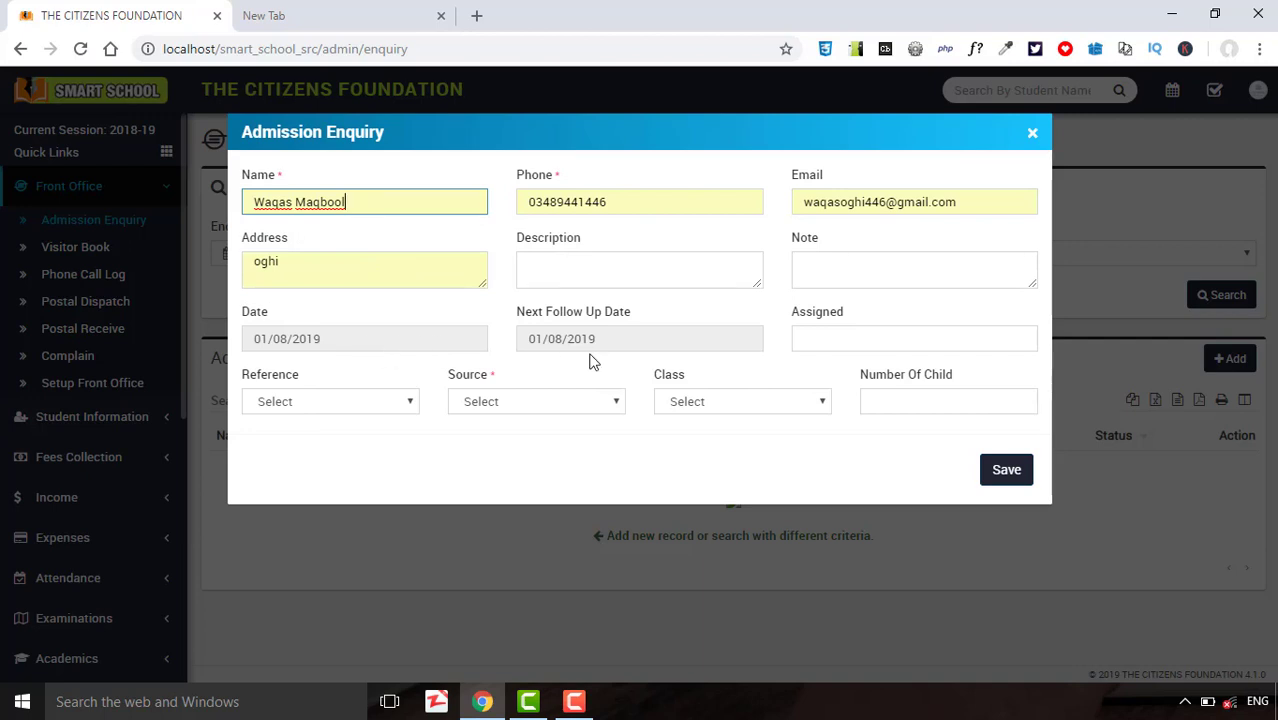
left_click(820, 331)
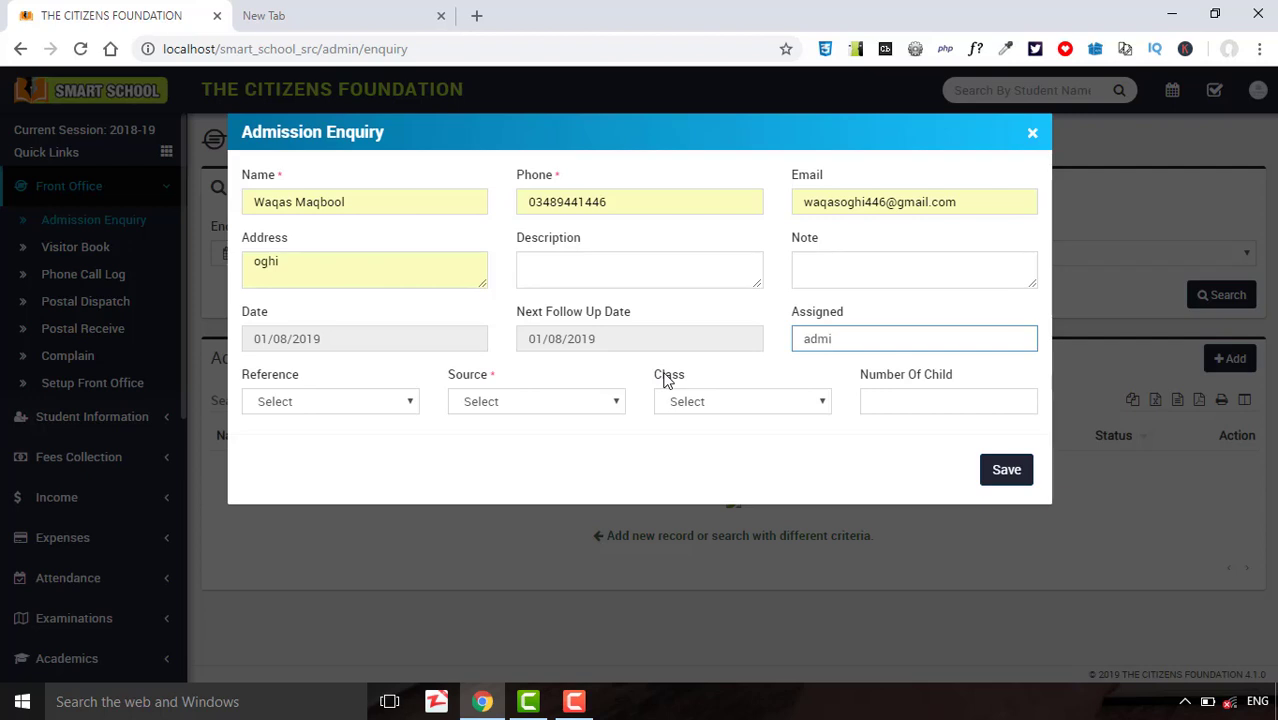
Choose reference Enquiryofficer, source Department, class 6th and 2 children, then save.
left_click(327, 407)
left_click(330, 443)
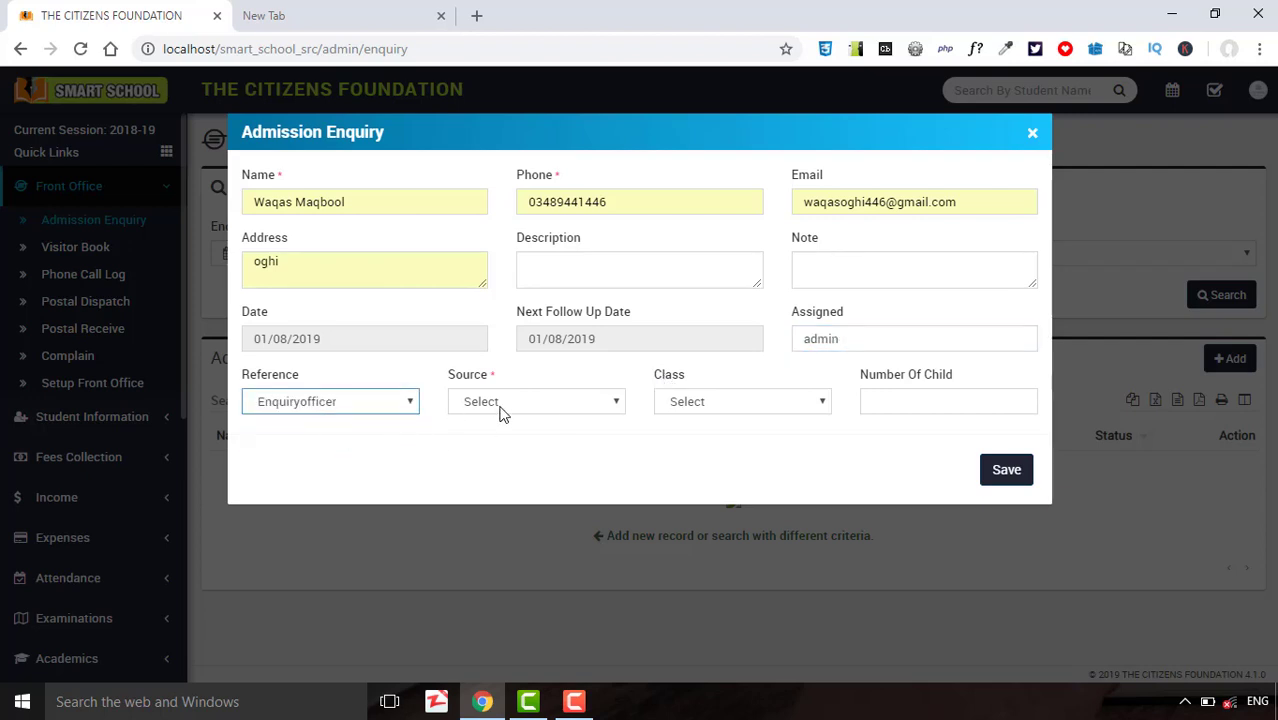
left_click(502, 403)
left_click(505, 459)
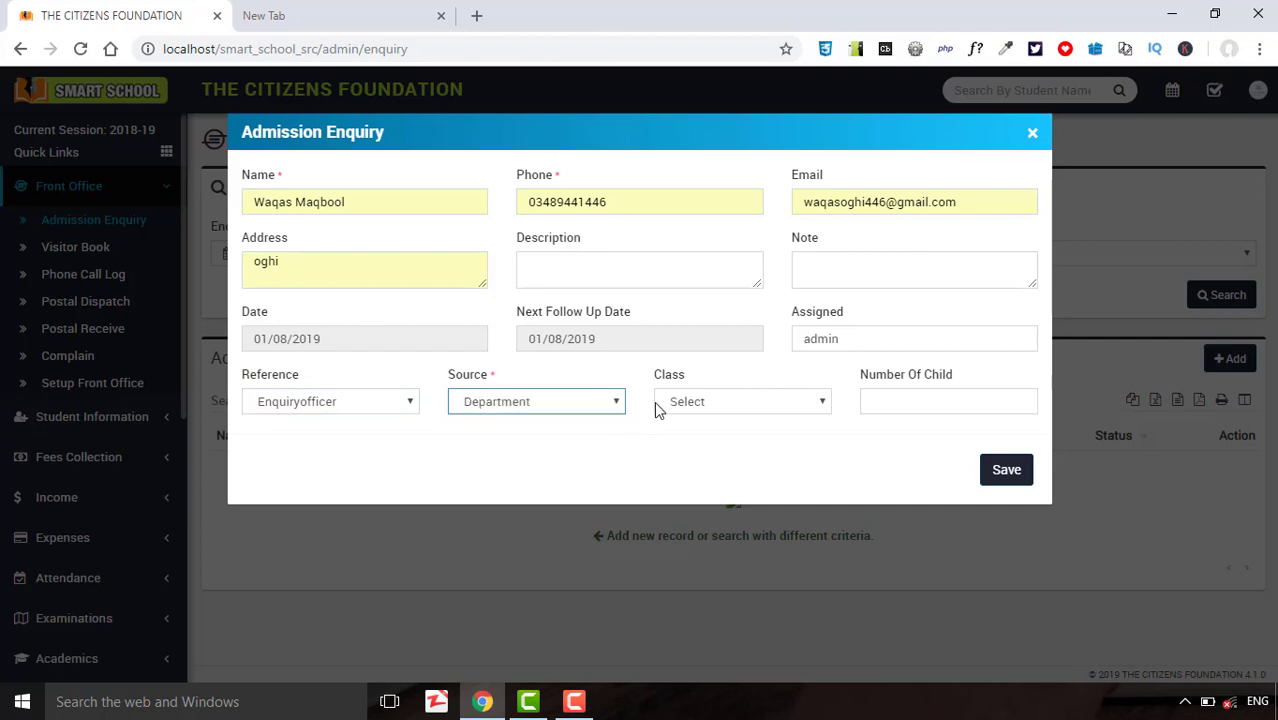
left_click(685, 408)
left_click(698, 441)
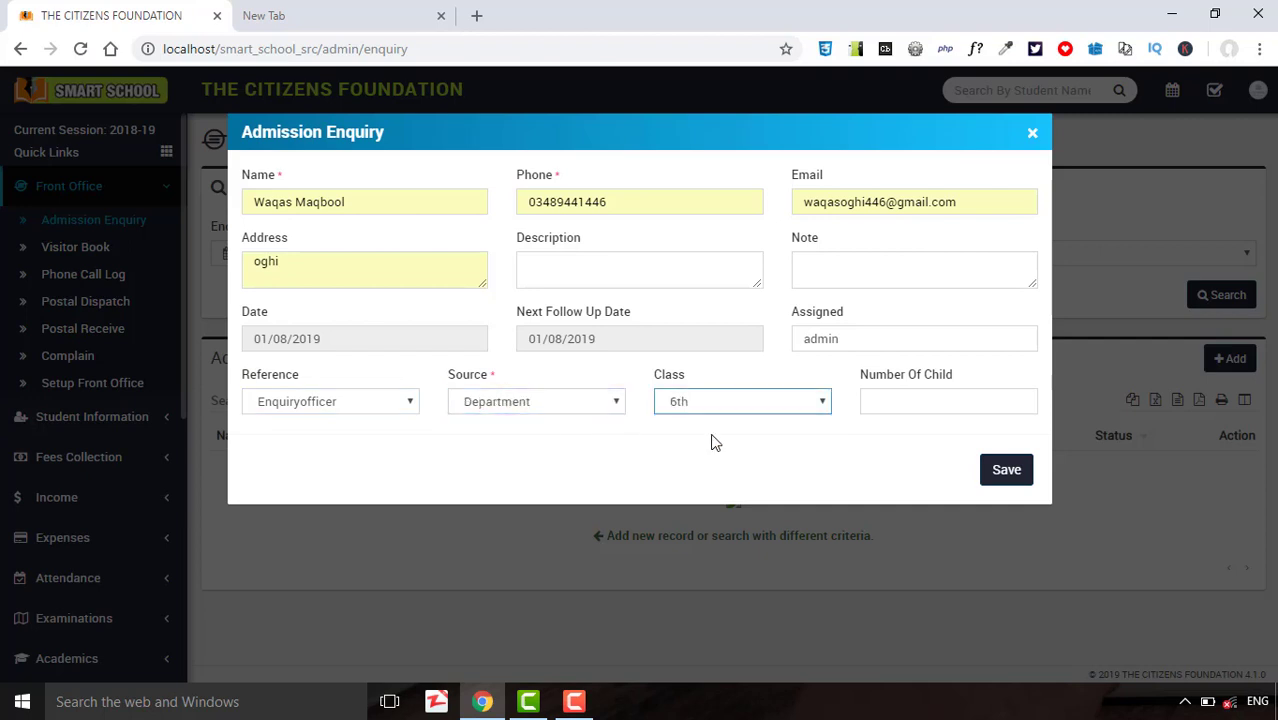
left_click(900, 403)
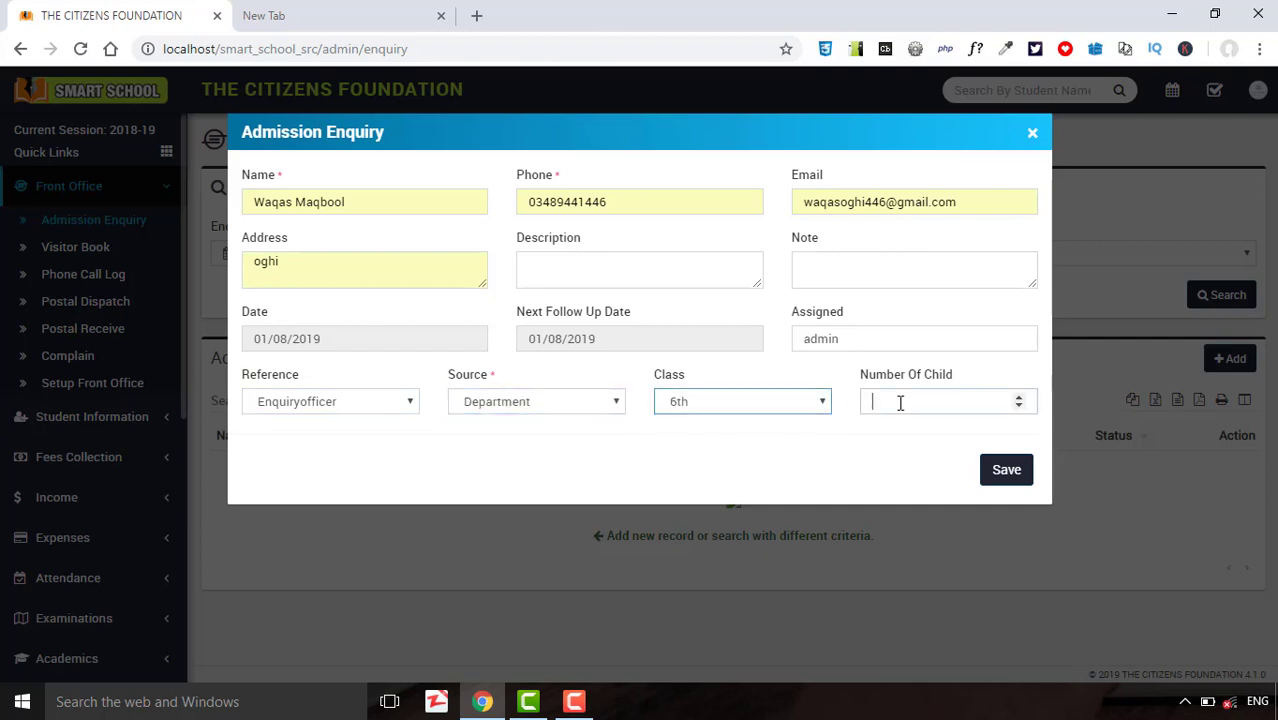
left_click(1018, 397)
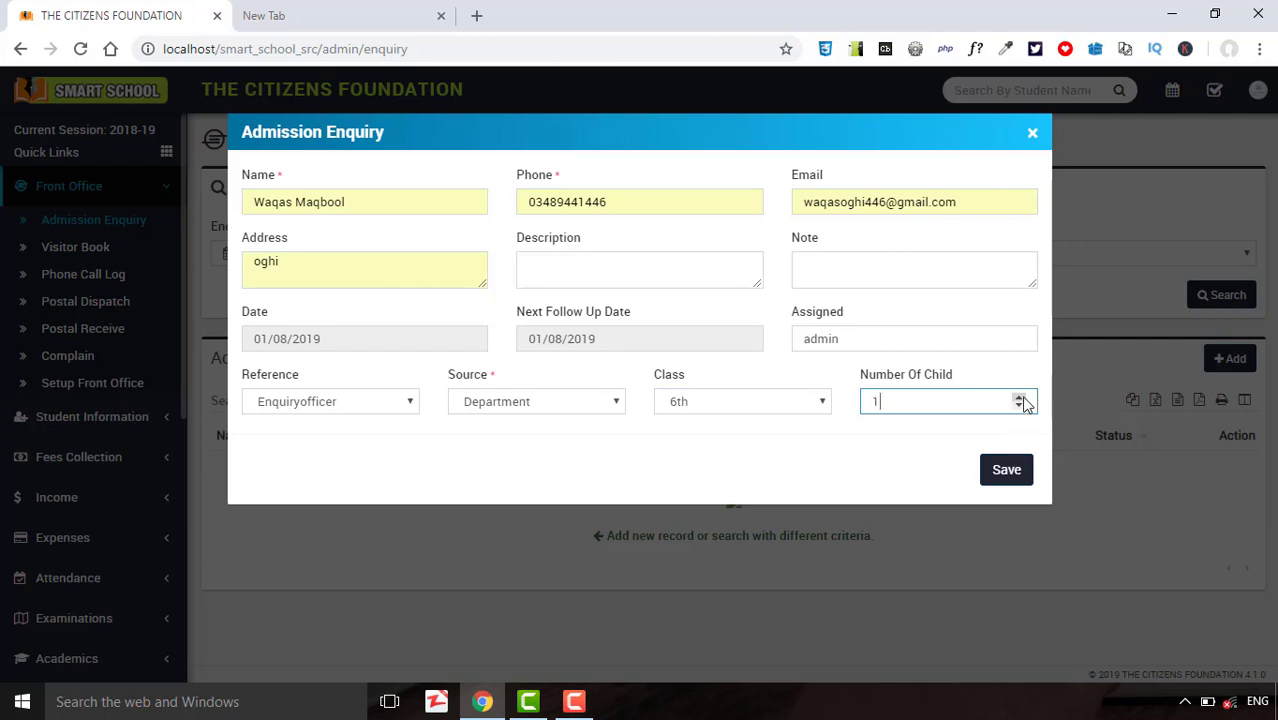
left_click(1018, 397)
left_click(1007, 471)
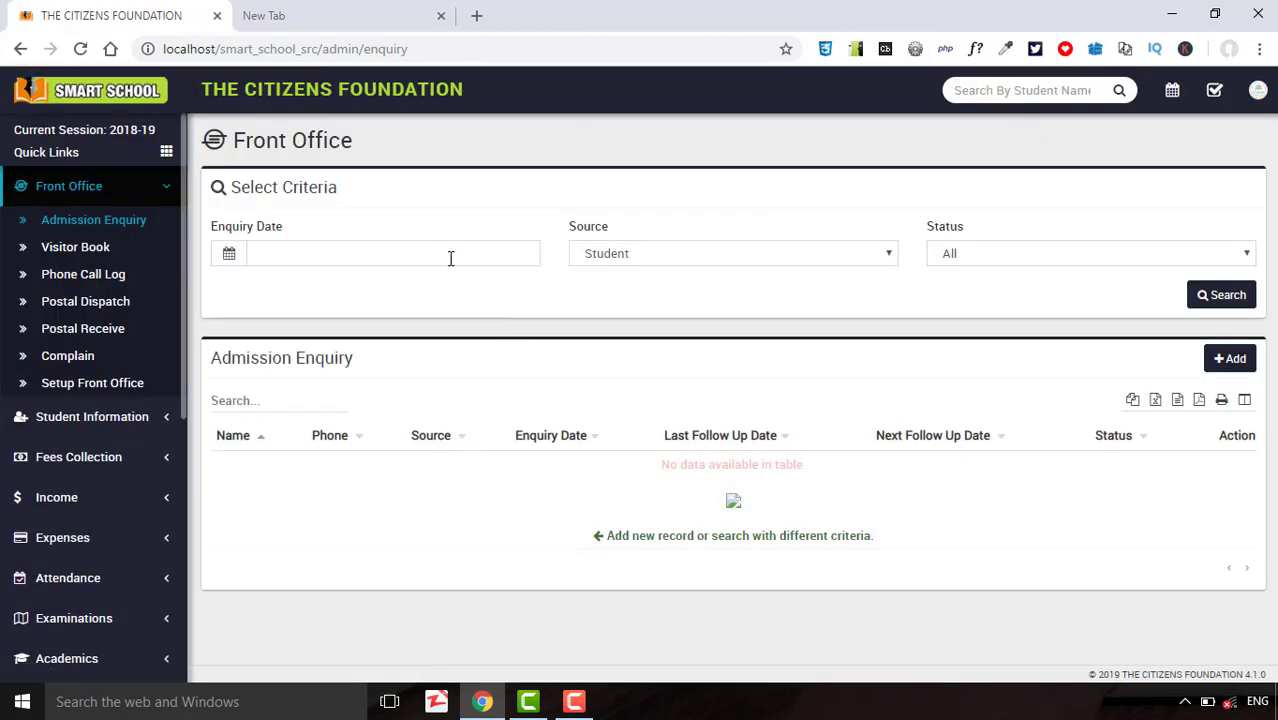
Set the enquiry date range to 01/01/2019 through 02/13/2019.
left_click(284, 257)
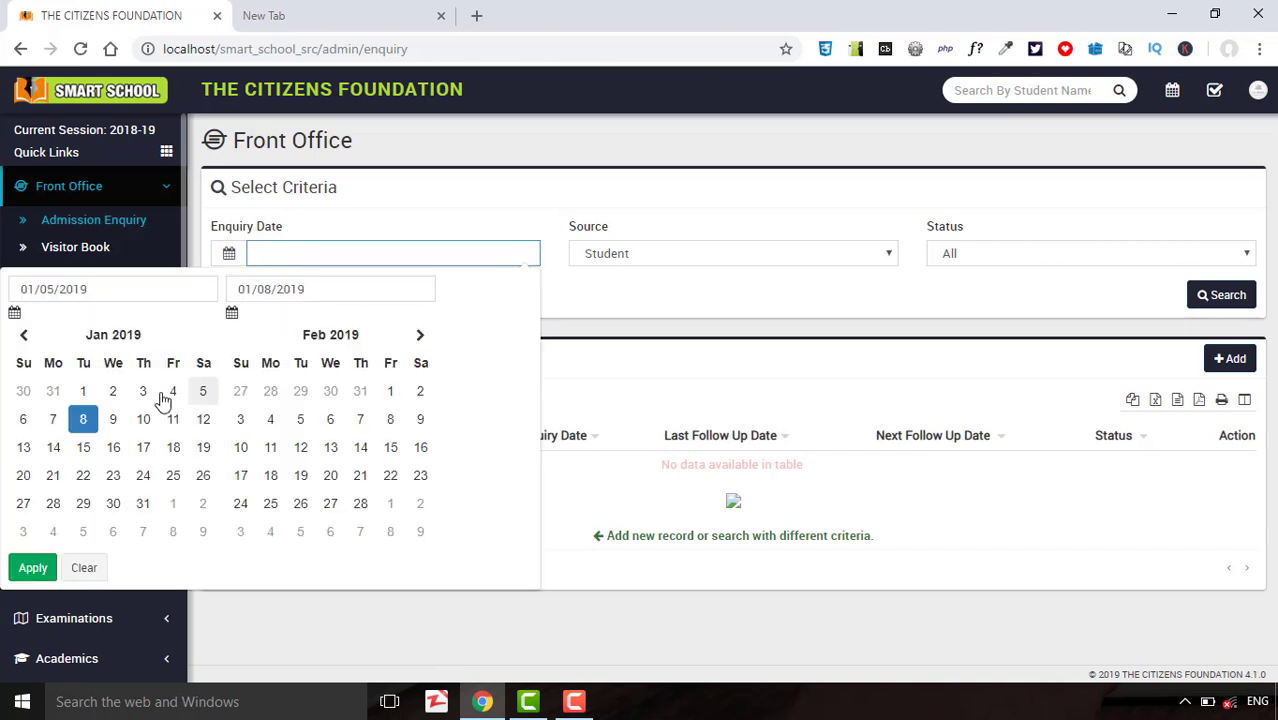
left_click(86, 394)
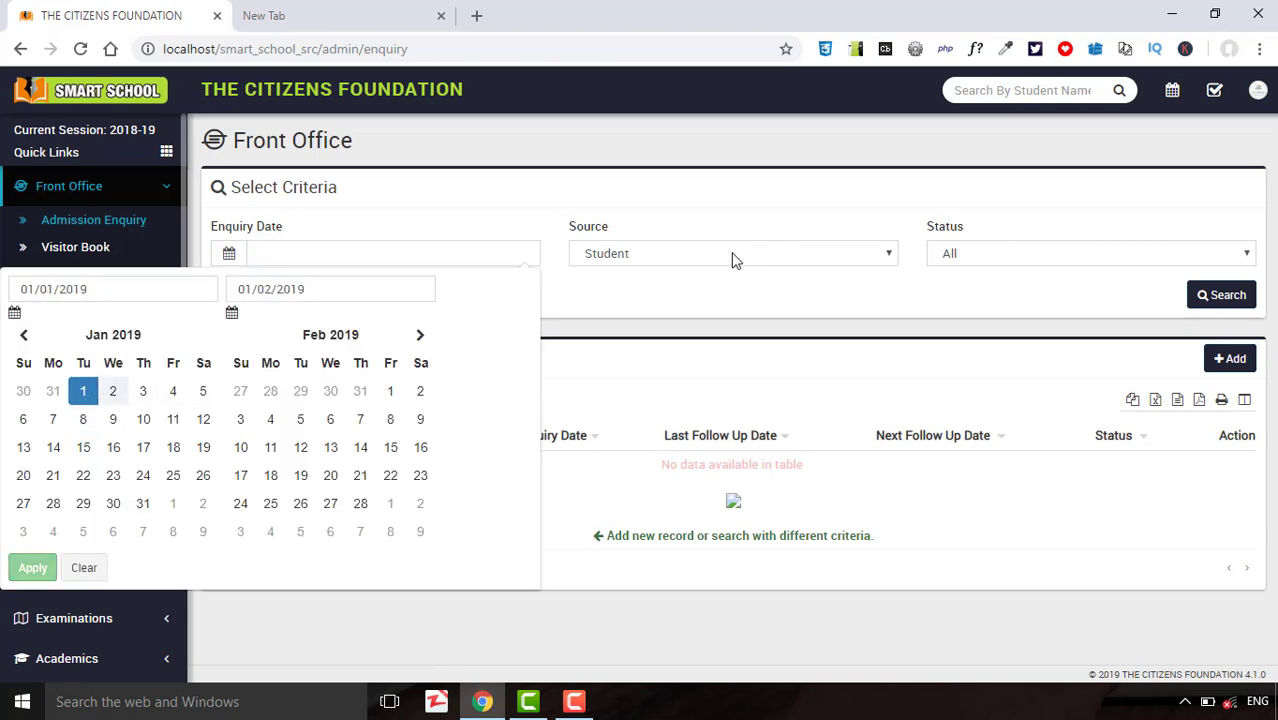
left_click(332, 449)
left_click(33, 567)
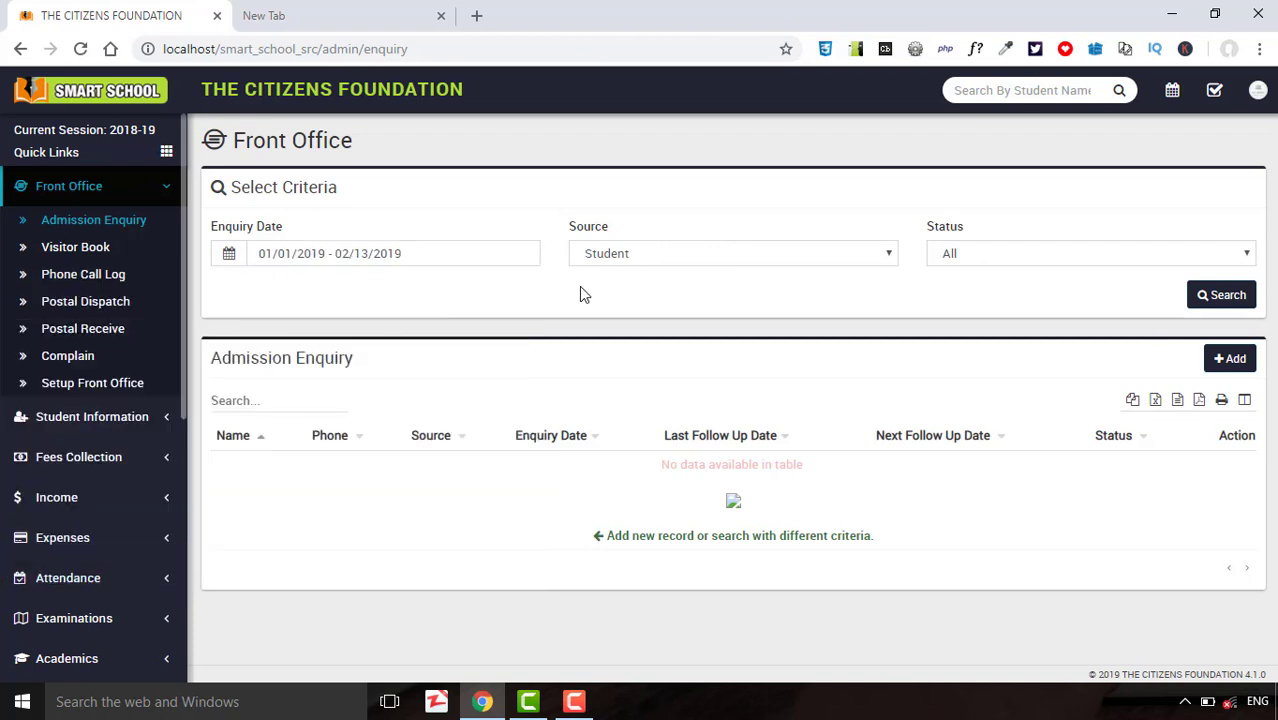
Filter by source Department and status All, and run the enquiry search.
left_click(612, 262)
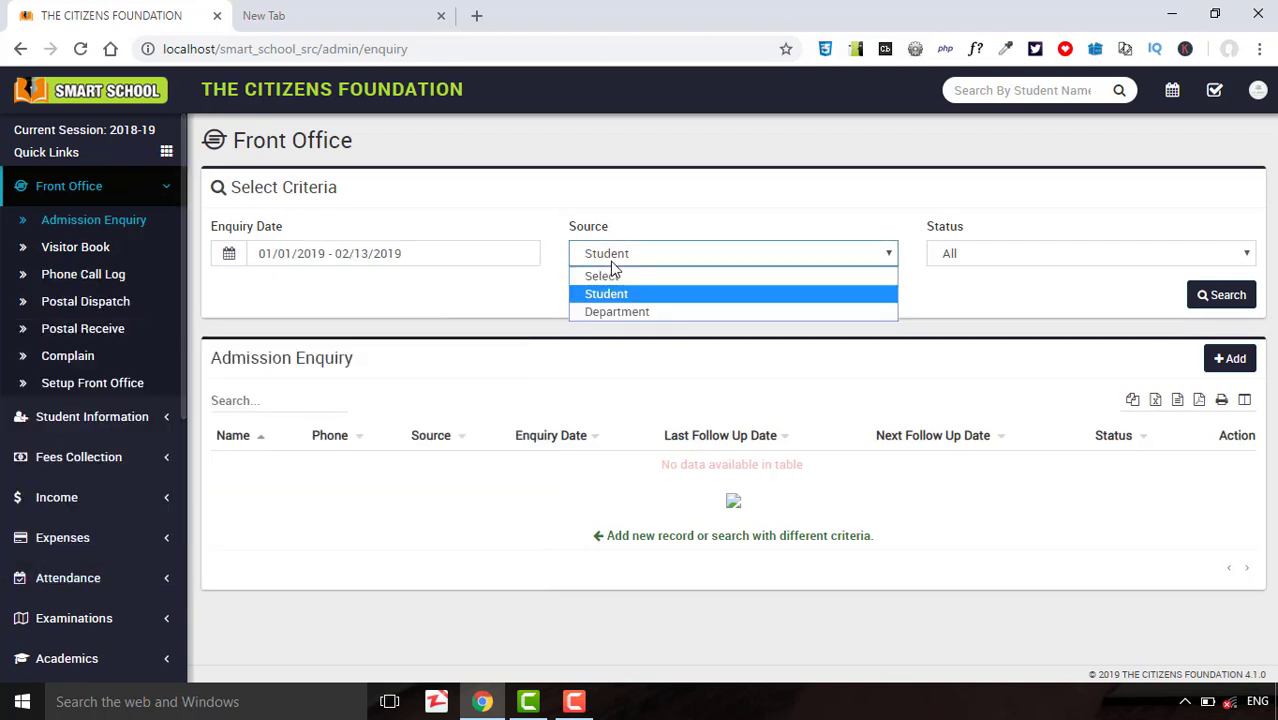
left_click(626, 311)
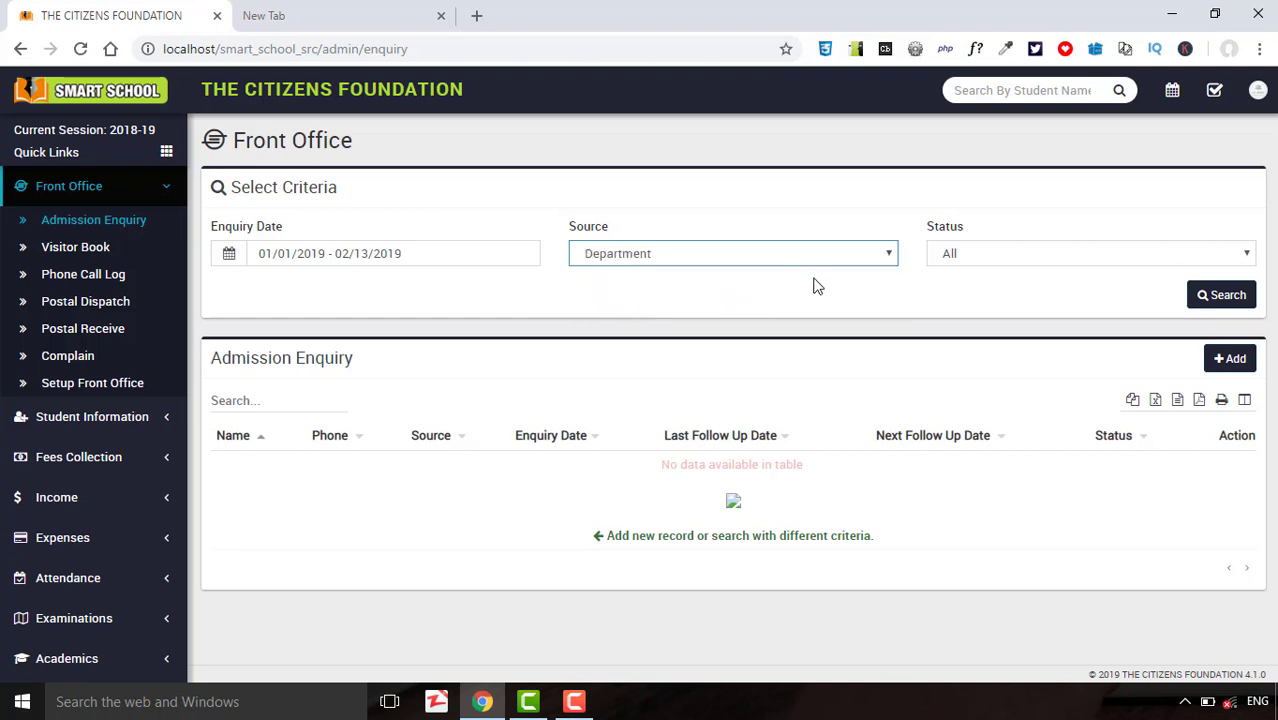
left_click(947, 262)
left_click(962, 297)
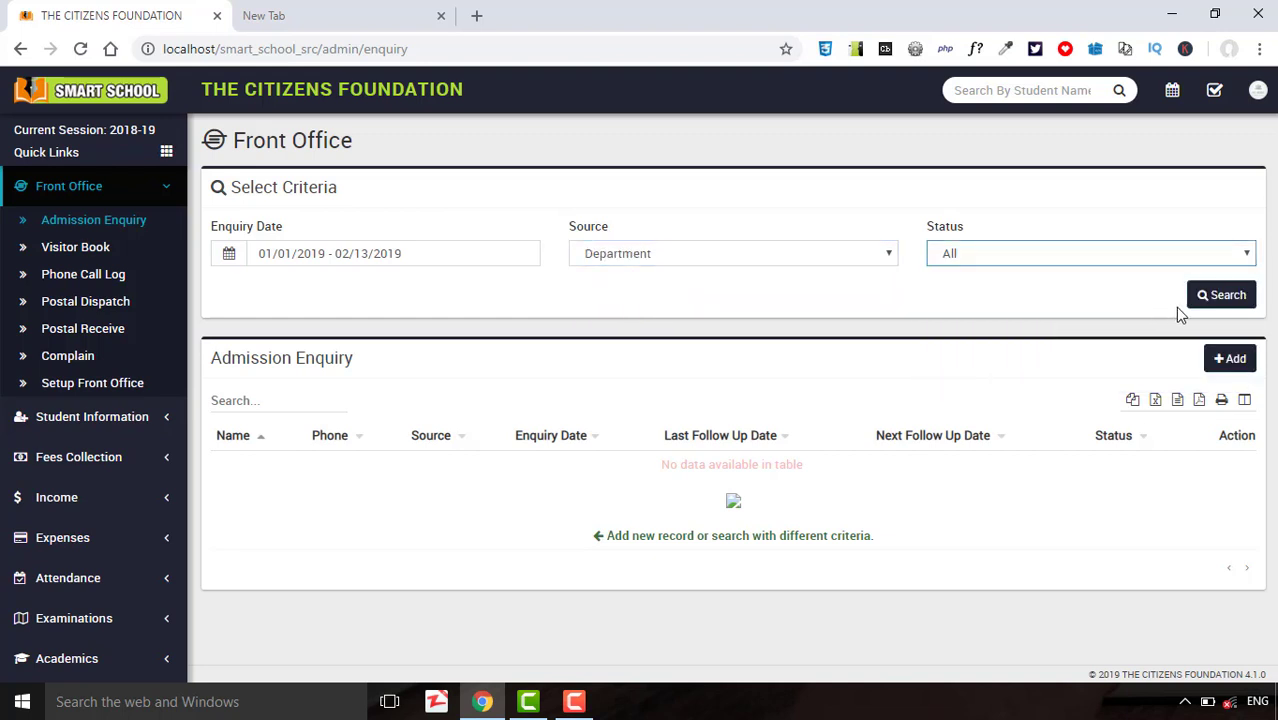
left_click(1213, 302)
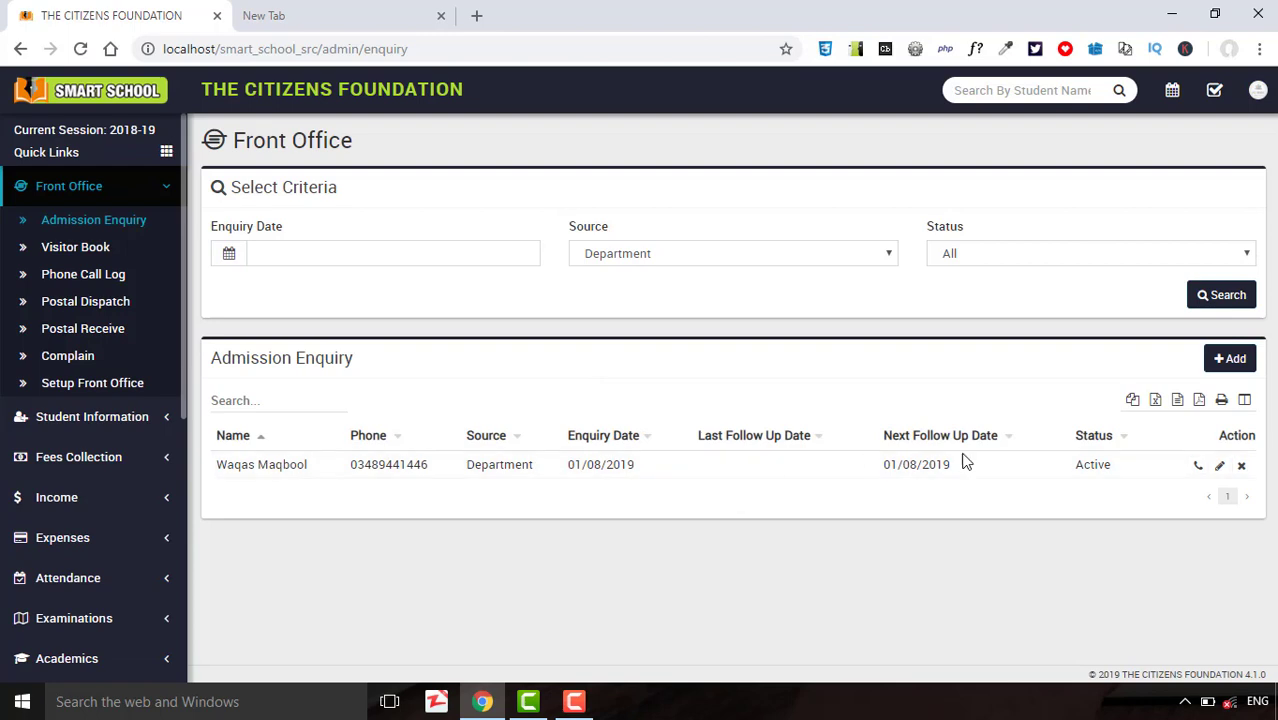
left_click(1199, 467)
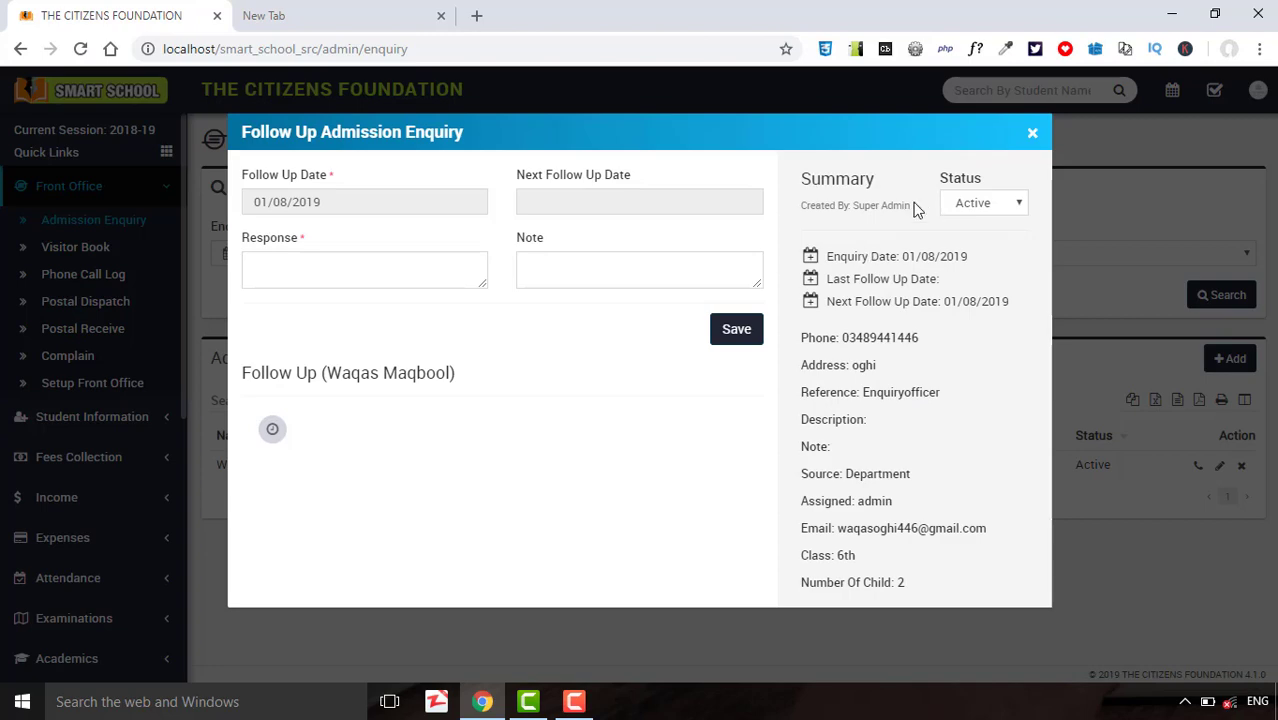
left_click(1032, 136)
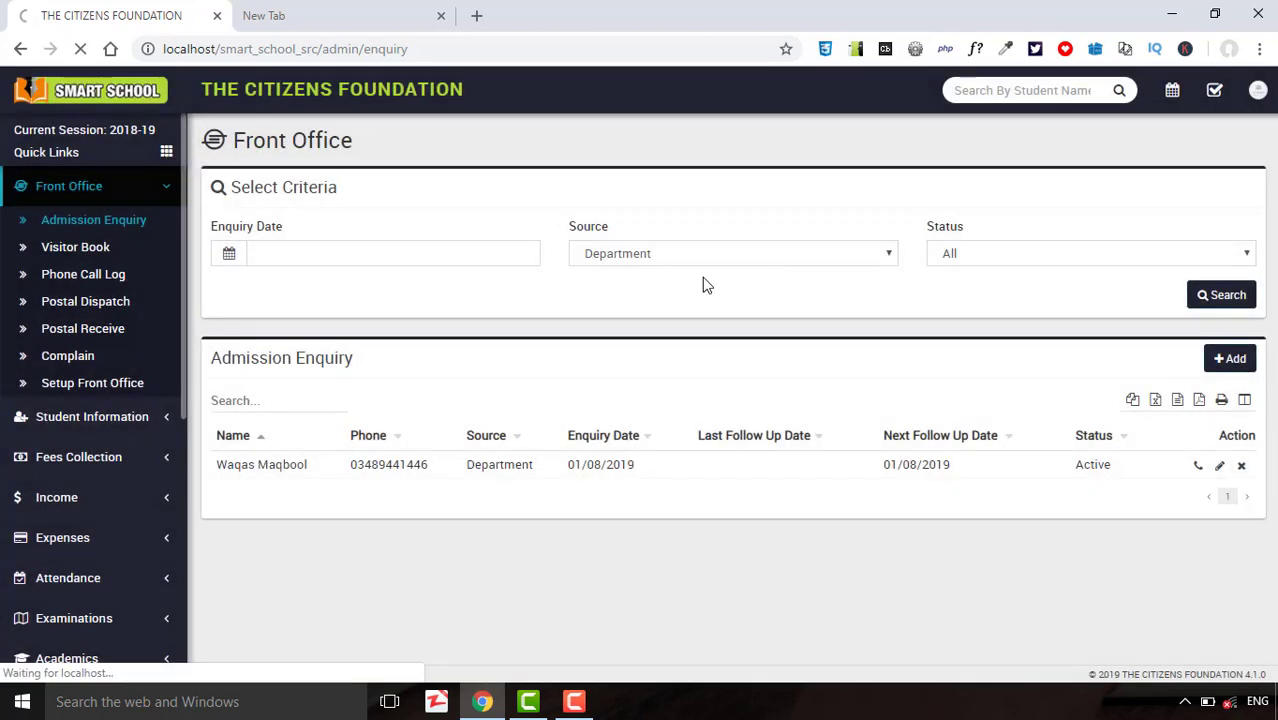